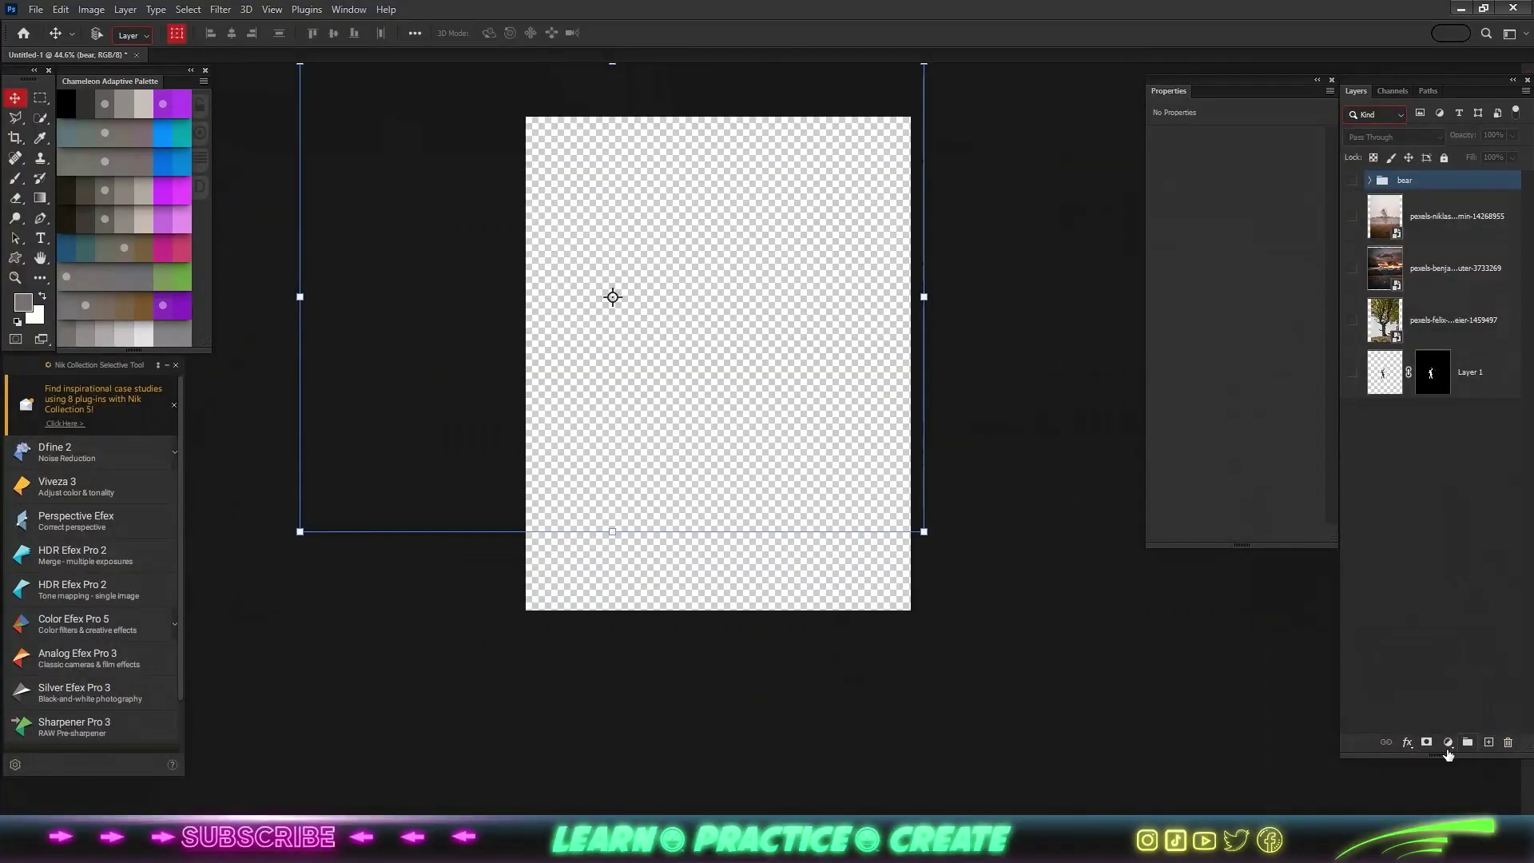
# - Add a purple Solid Color fill layer and stretch the tree photo across the canvas width
pyautogui.click(1448, 742)
pyautogui.click(1426, 468)
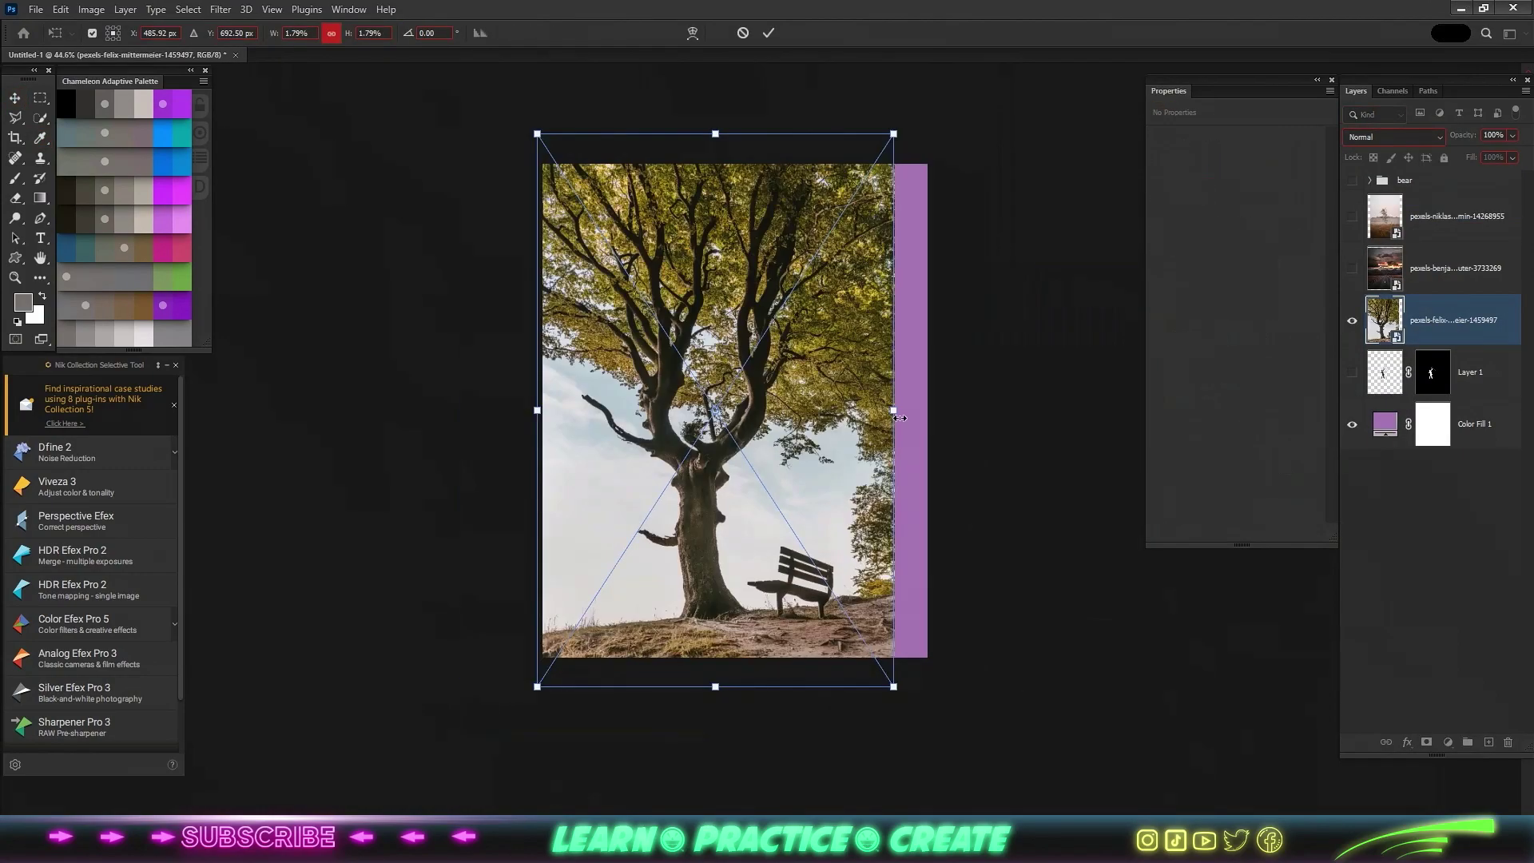
pyautogui.moveTo(899, 418); pyautogui.dragTo(920, 417)
# - Warp the tree photo, bending its bottom edge upward to cover the canvas
pyautogui.rightClick(791, 479)
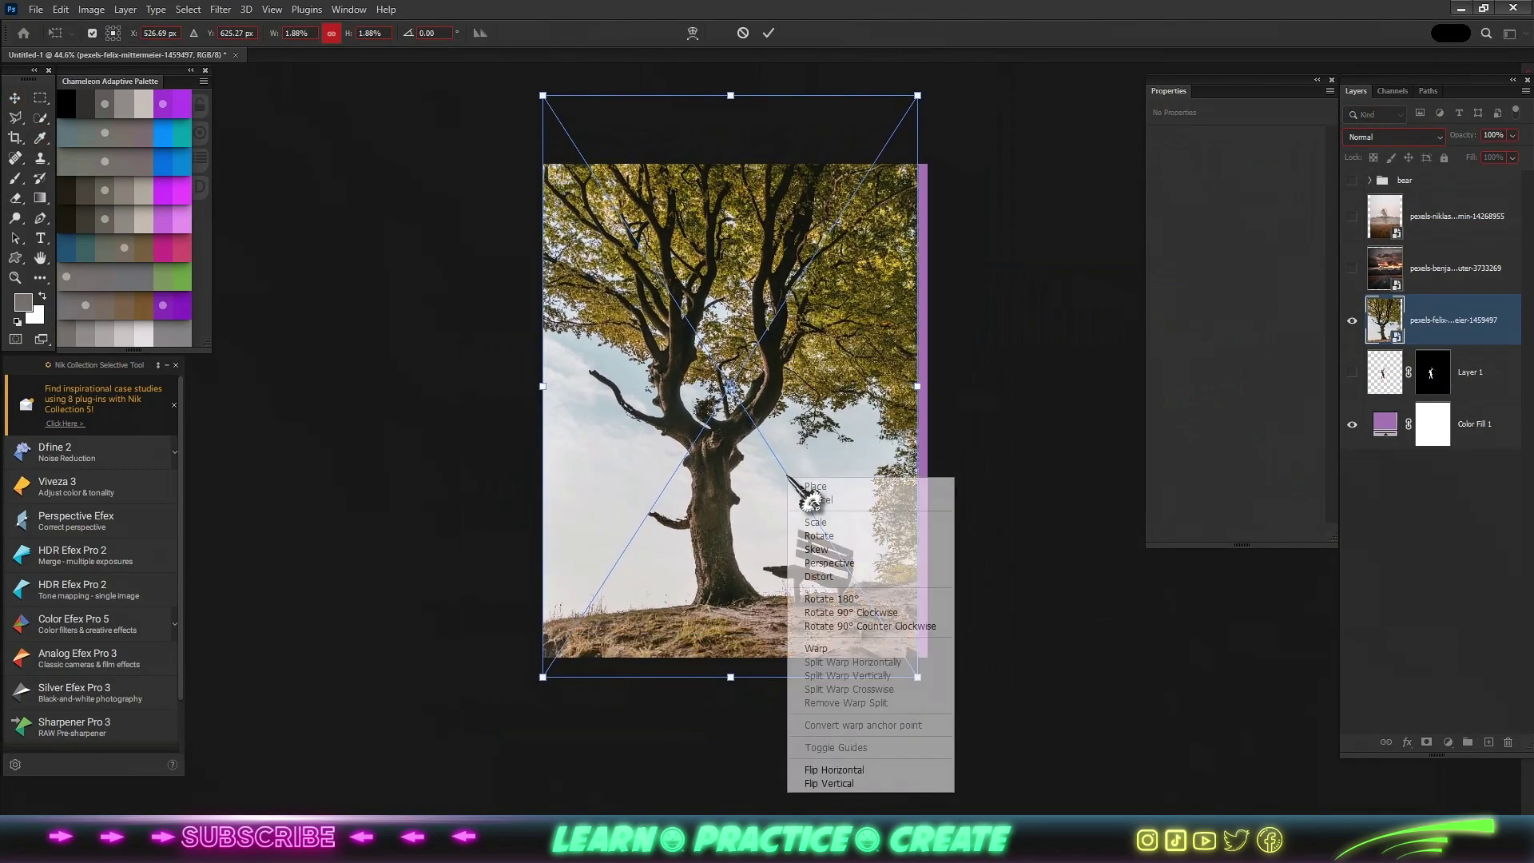
pyautogui.click(791, 639)
pyautogui.moveTo(787, 637)
pyautogui.mouseDown()
pyautogui.moveTo(789, 593)
pyautogui.moveTo(954, 581)
pyautogui.moveTo(612, 590)
pyautogui.mouseUp()
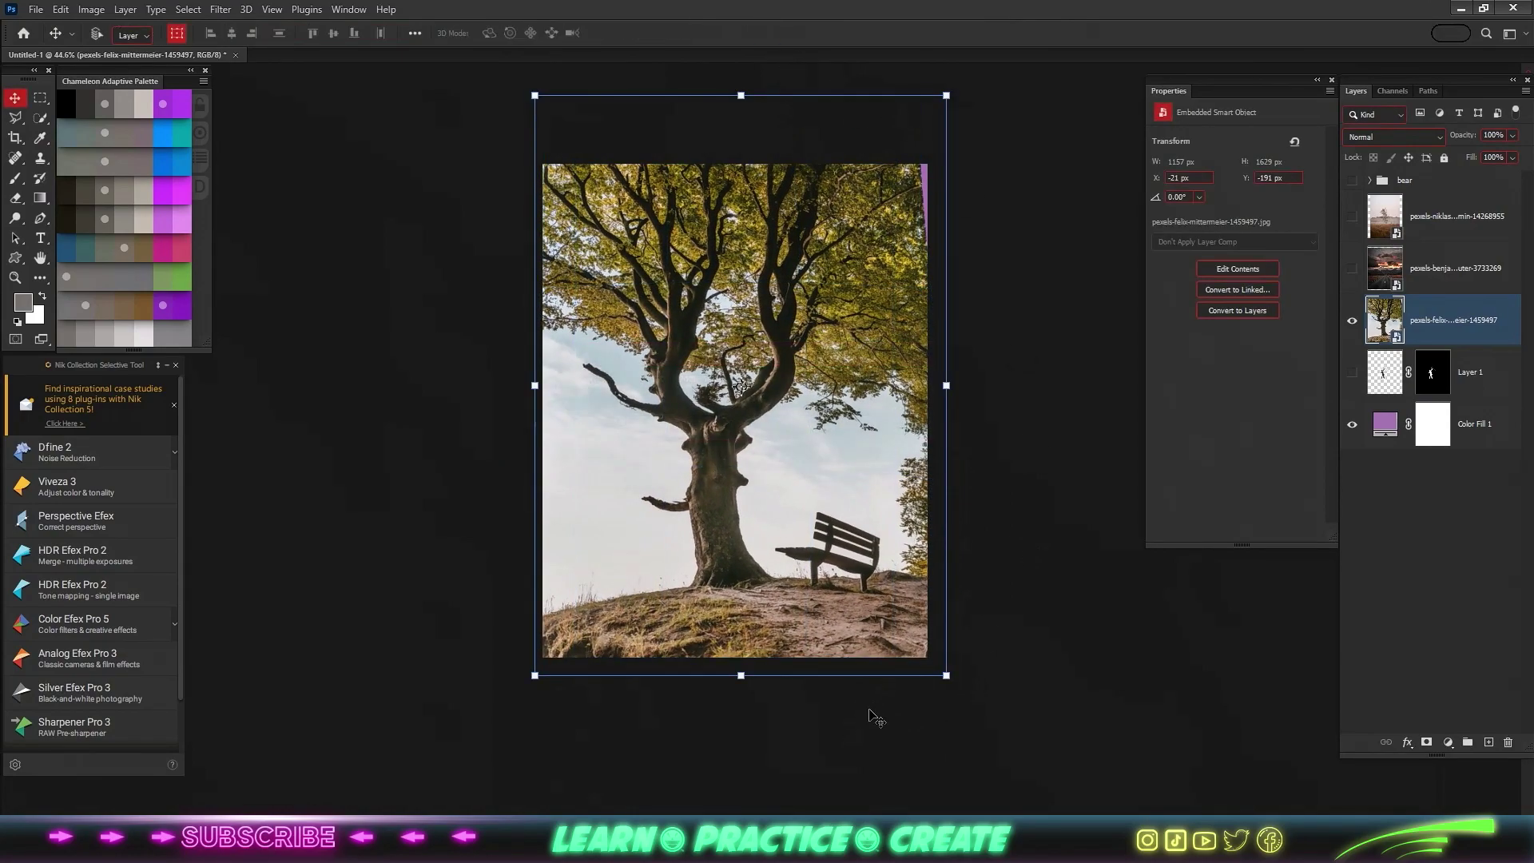
# - Trace the tree photo's ground line with the Pen tool
pyautogui.press('p')
pyautogui.scroll(5, 421, 606)
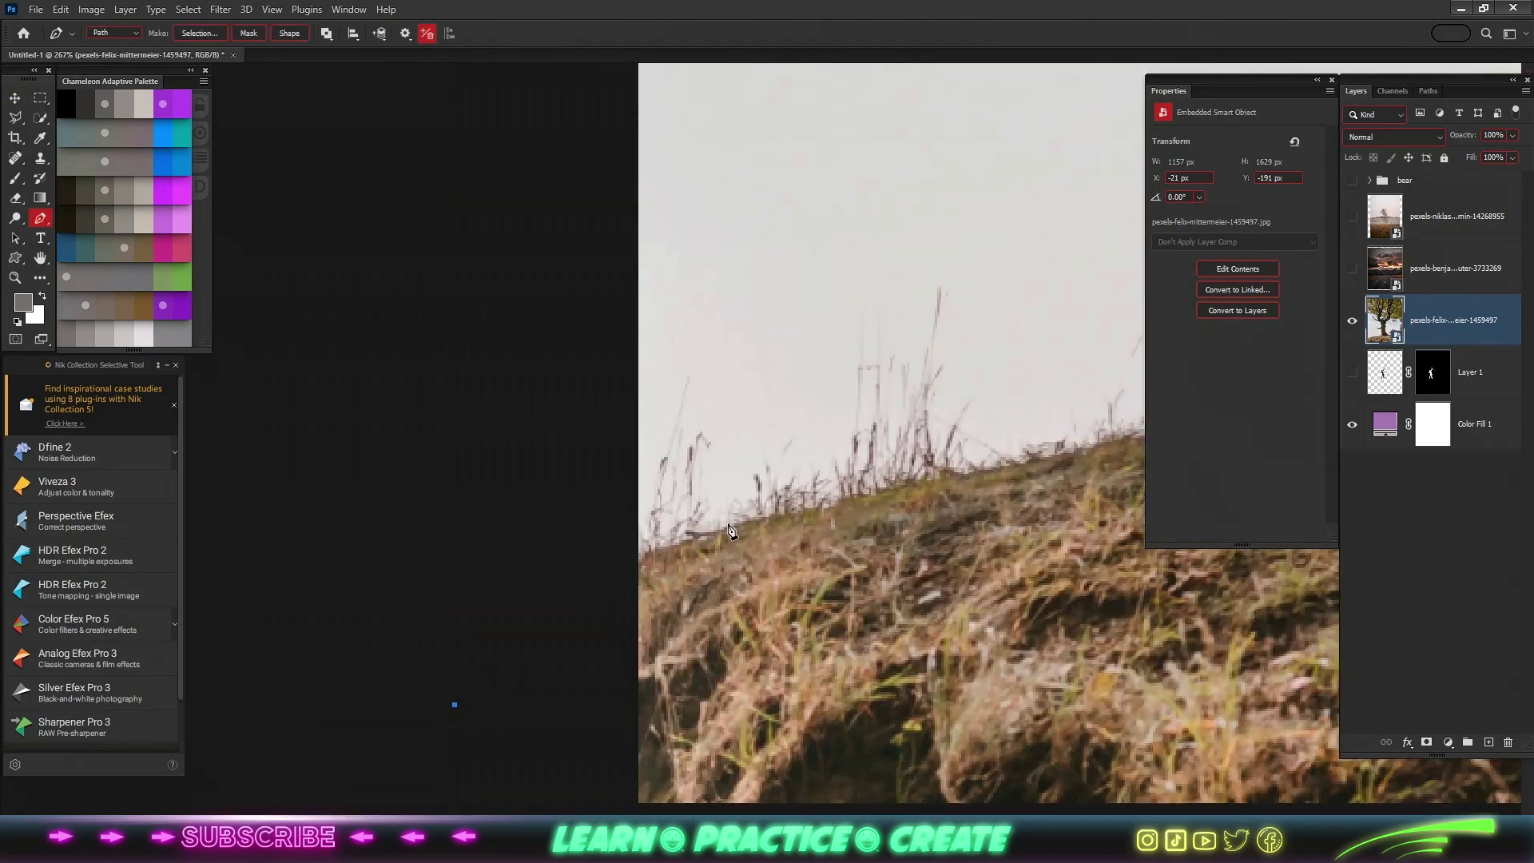
pyautogui.scroll(-3, 949, 485)
# - Save the document to this computer as haunted.psd
pyautogui.hotkey('ctrl', 's')
pyautogui.write('haunt')
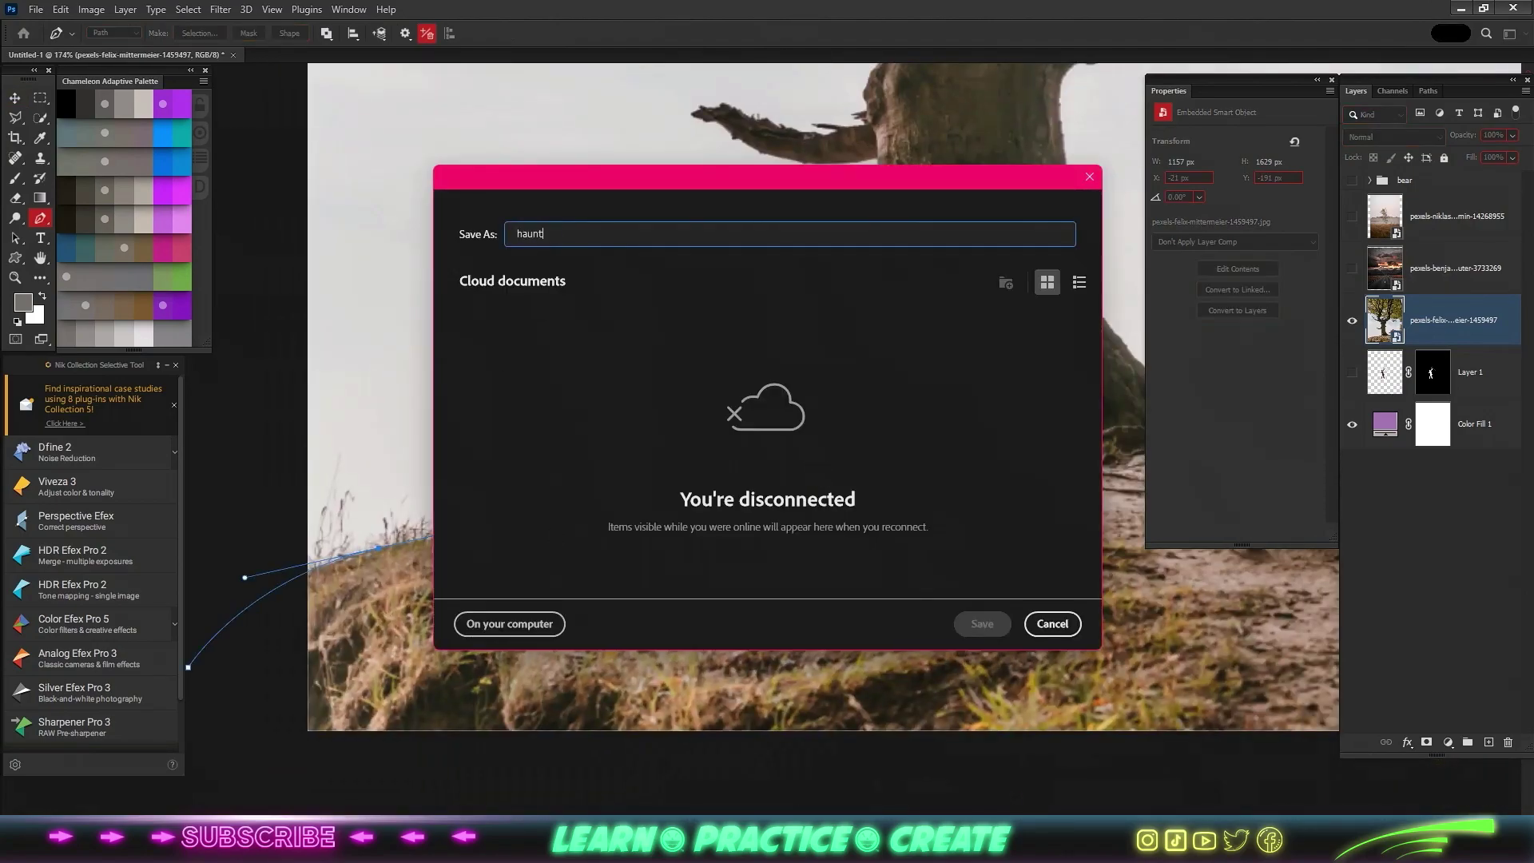
pyautogui.write('ed')
pyautogui.click(510, 623)
pyautogui.click(846, 524)
# - Refine the ground mask's edges in Select and Mask and apply it
pyautogui.scroll(2, 1067, 483)
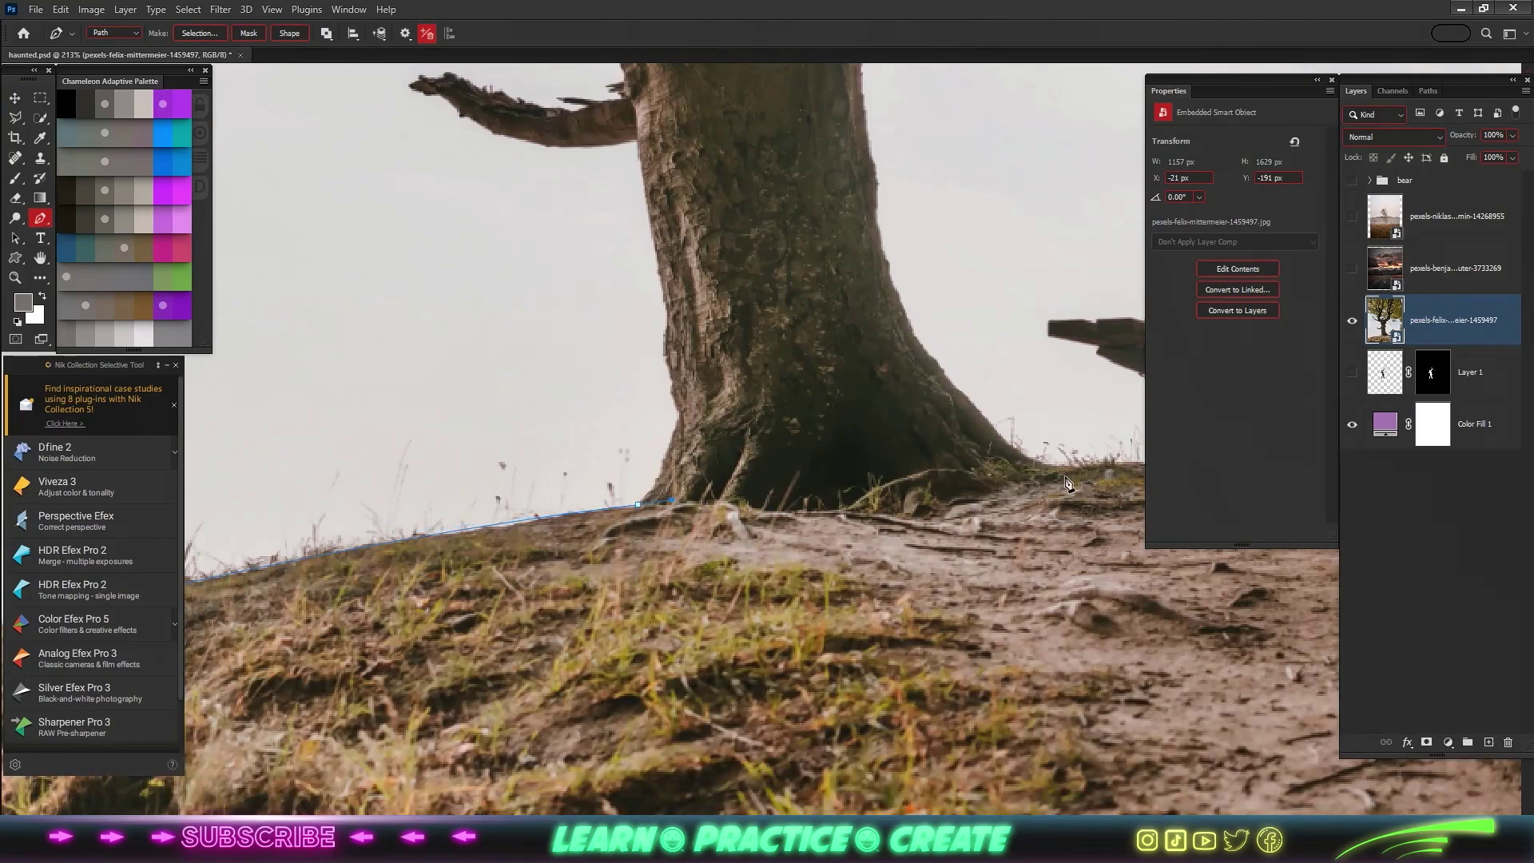
pyautogui.scroll(-2, 755, 518)
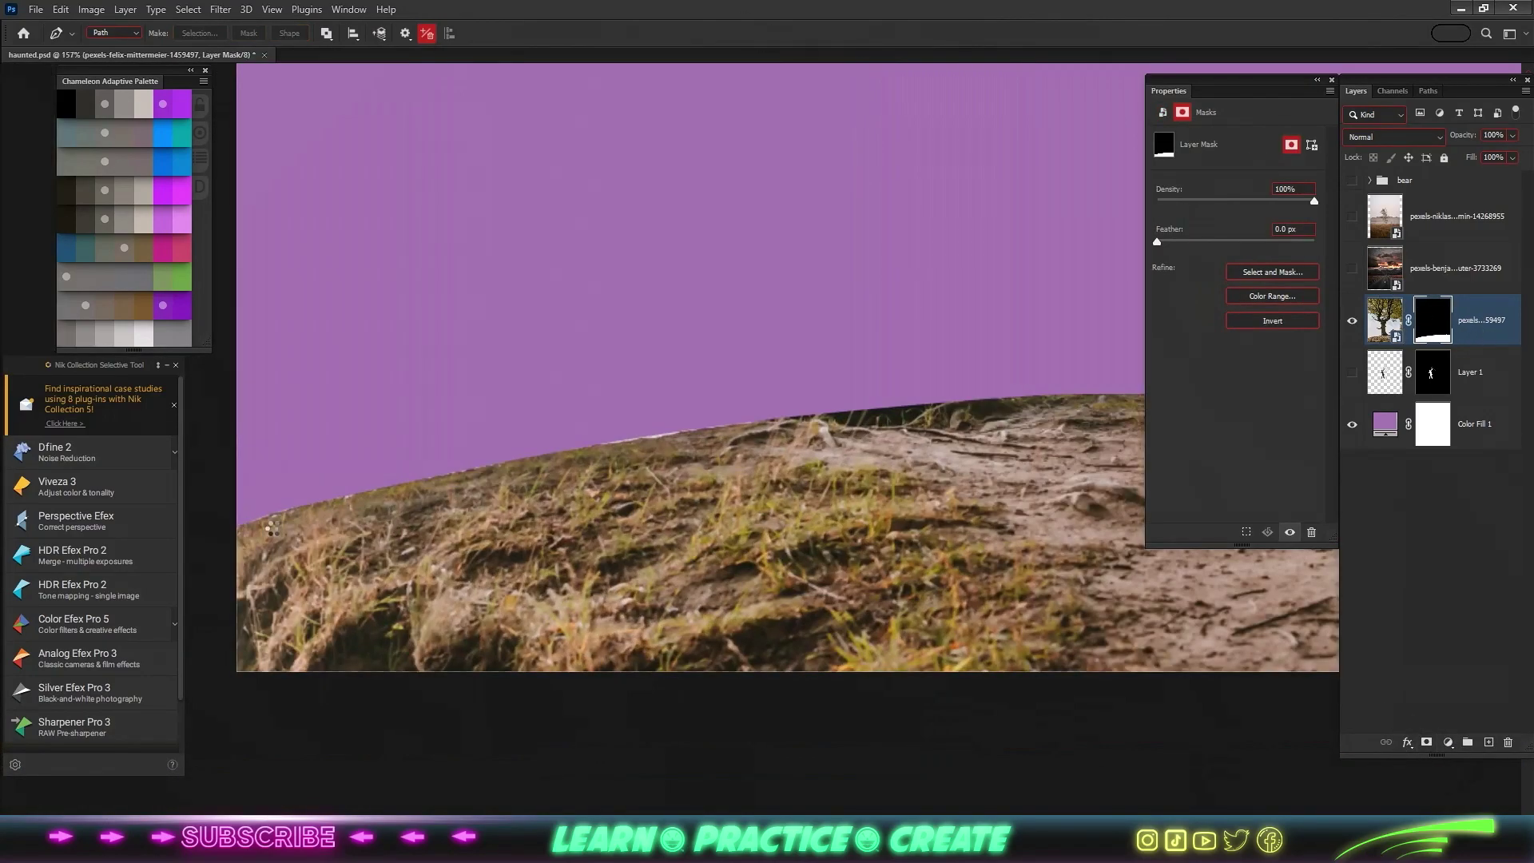
pyautogui.hotkey('alt', 'ctrl', 'r')
pyautogui.moveTo(706, 449); pyautogui.dragTo(493, 566)
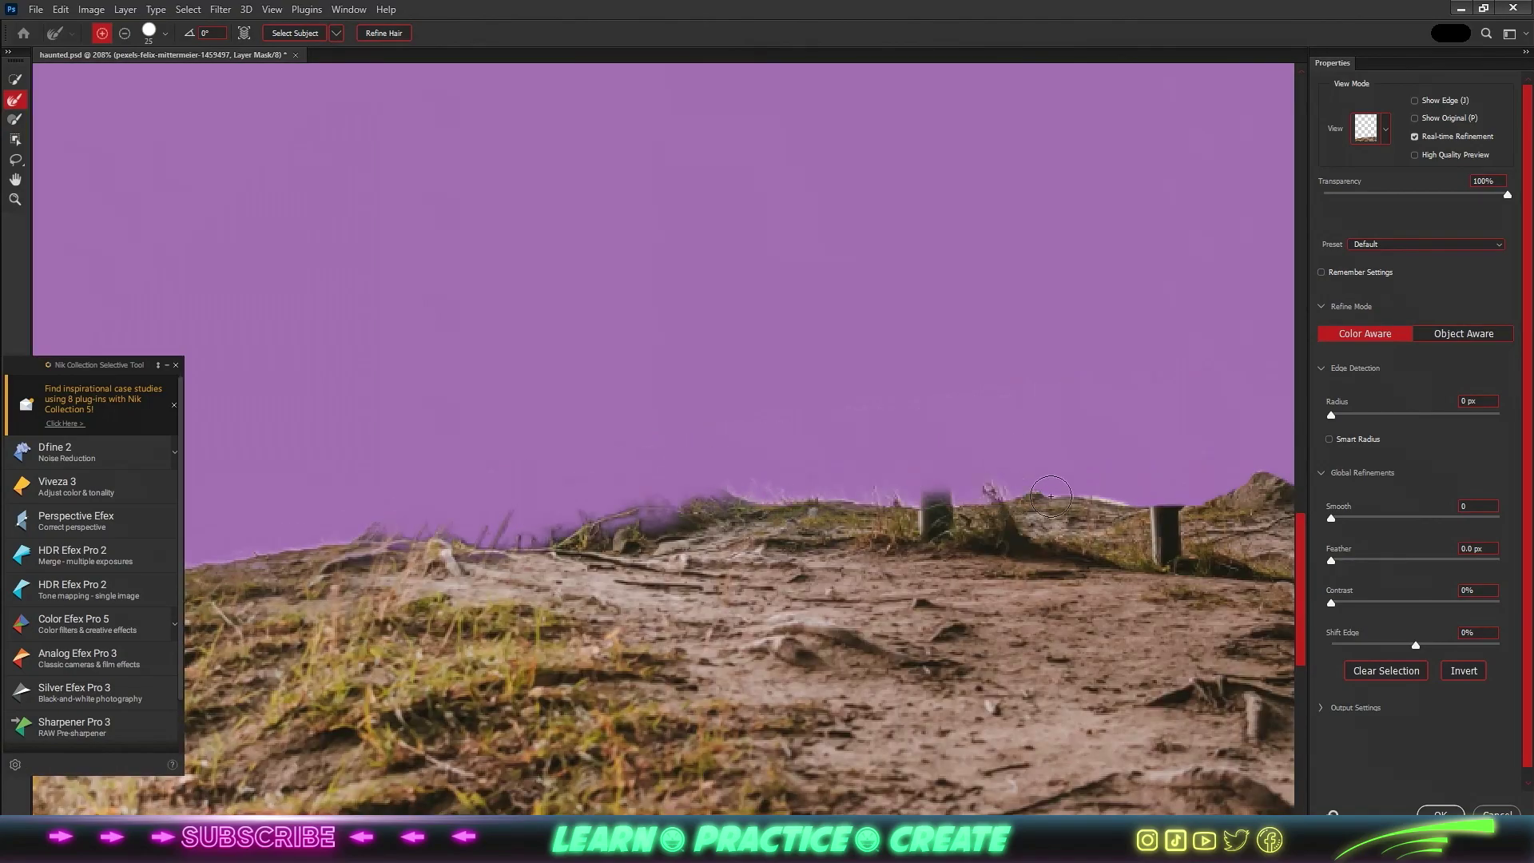
pyautogui.press('Return')
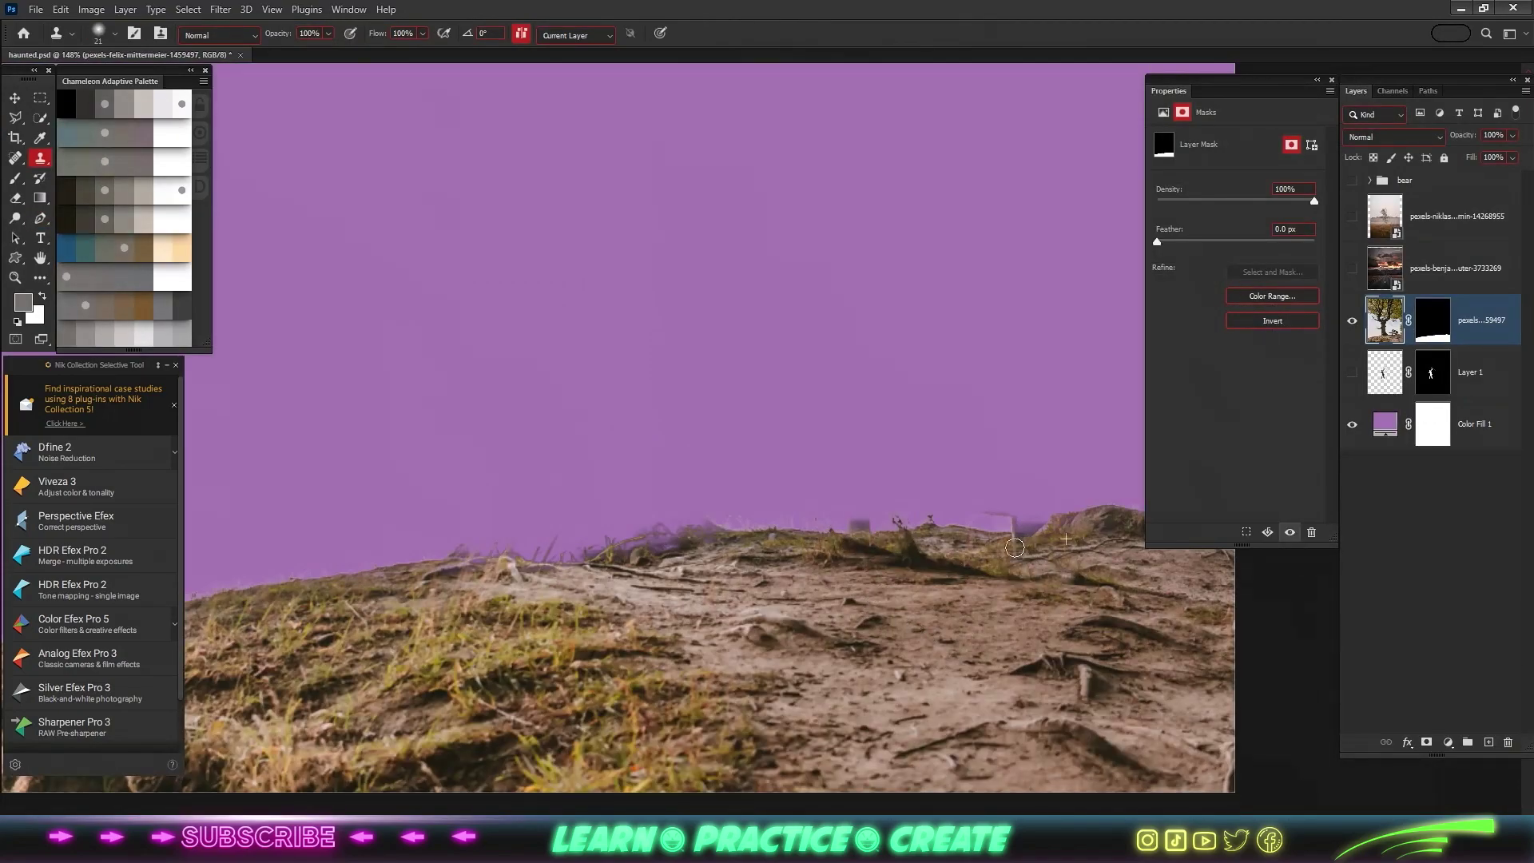
# - Target the tree layer's mask with the Brush to paint out leftover areas
pyautogui.scroll(5, 1015, 548)
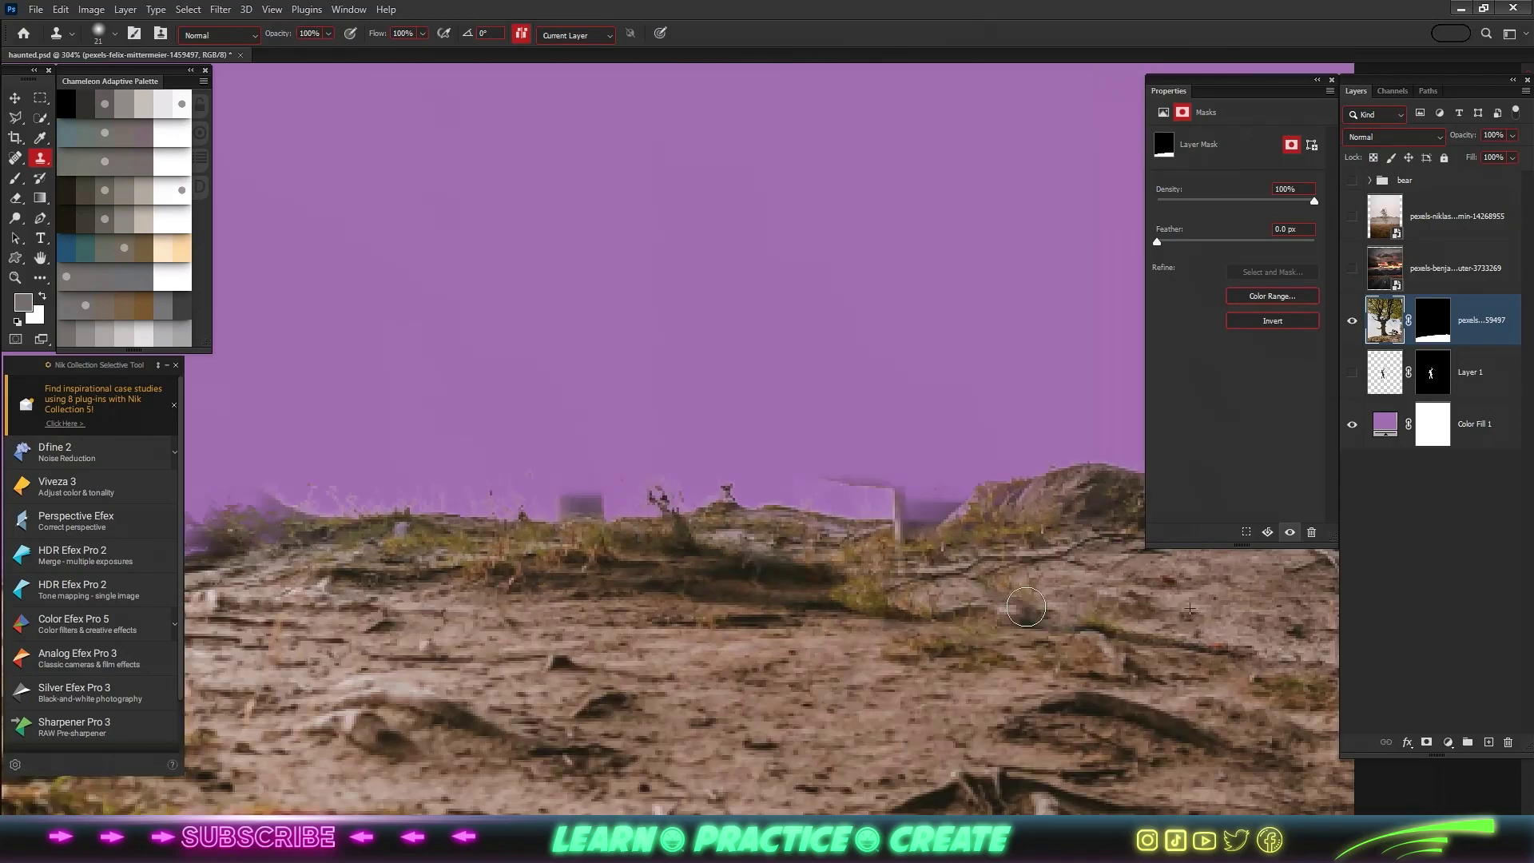
pyautogui.scroll(-3, 882, 600)
pyautogui.press('b')
pyautogui.hotkey('ctrl', '\\')
pyautogui.scroll(4, 923, 557)
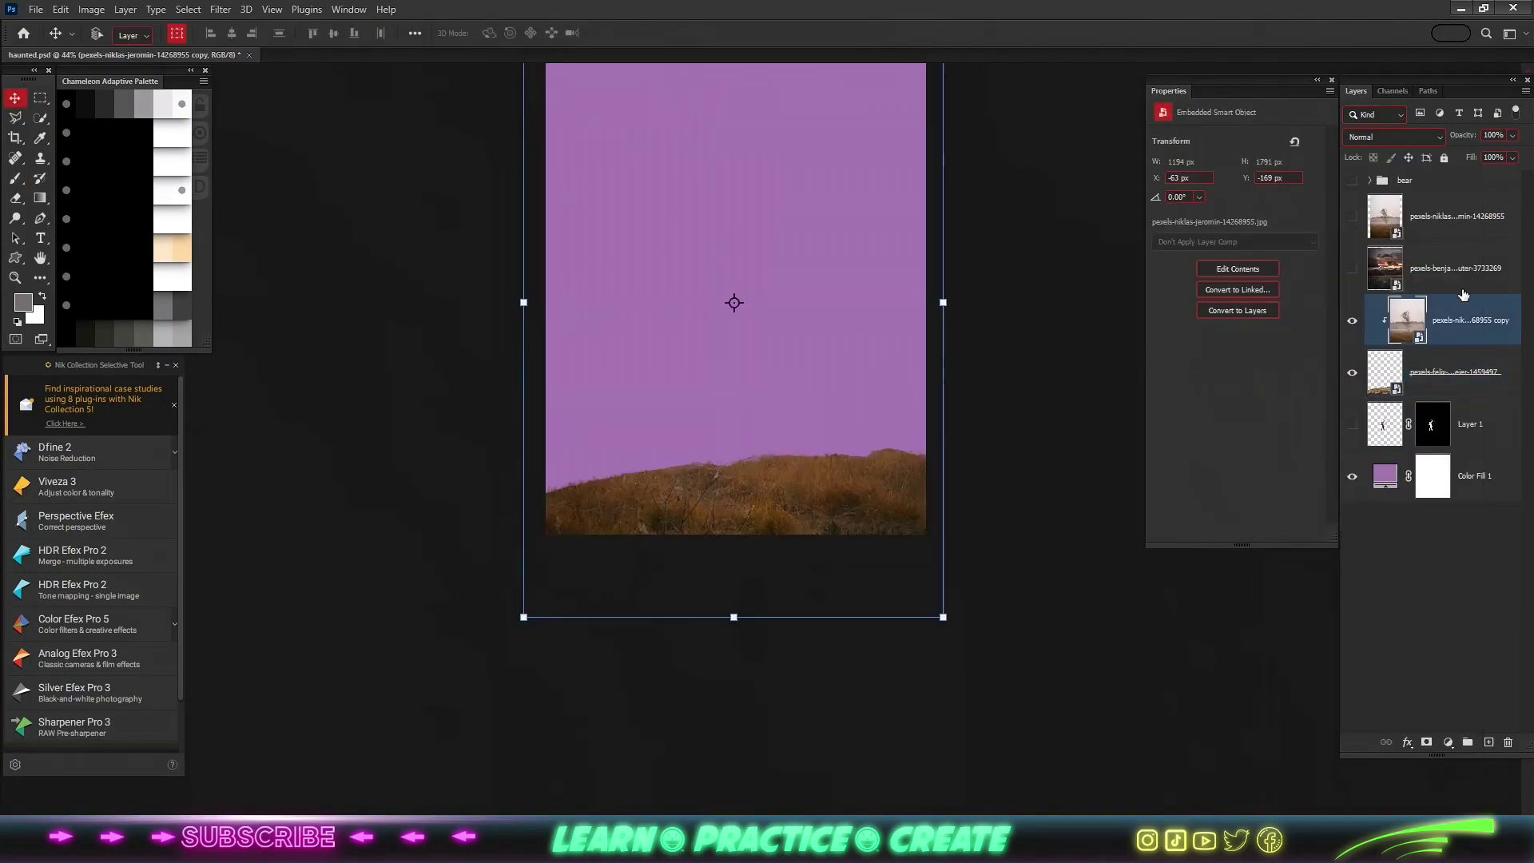
# - Move the misty treeline photo below the hill layer, scale it down and rasterise it
pyautogui.moveTo(1455, 216); pyautogui.dragTo(1455, 392)
pyautogui.hotkey('ctrl', 't')
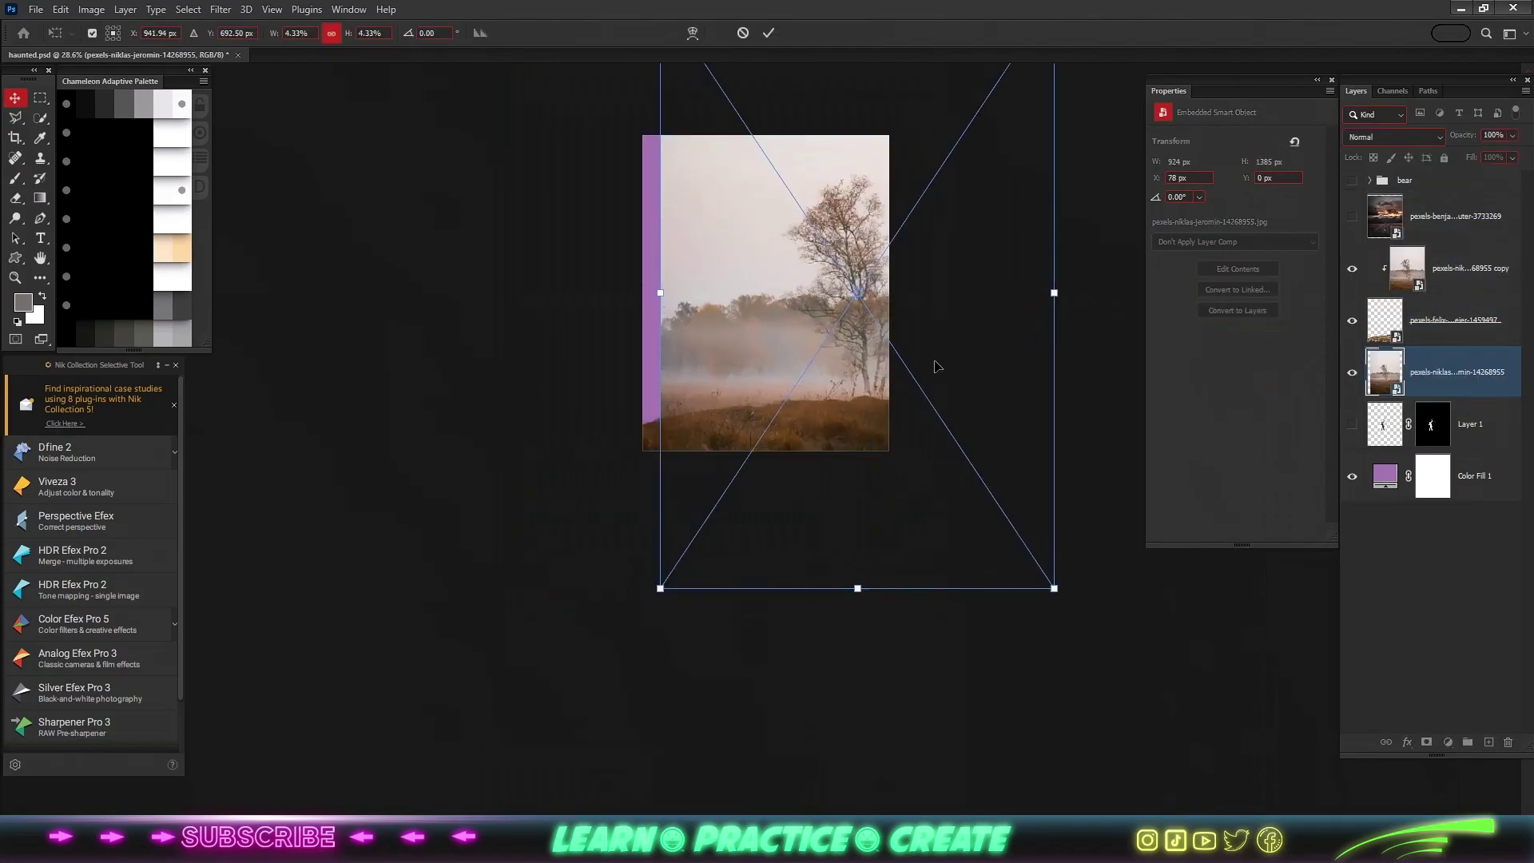
pyautogui.moveTo(980, 658); pyautogui.dragTo(871, 451)
pyautogui.rightClick(1438, 372)
pyautogui.click(1329, 463)
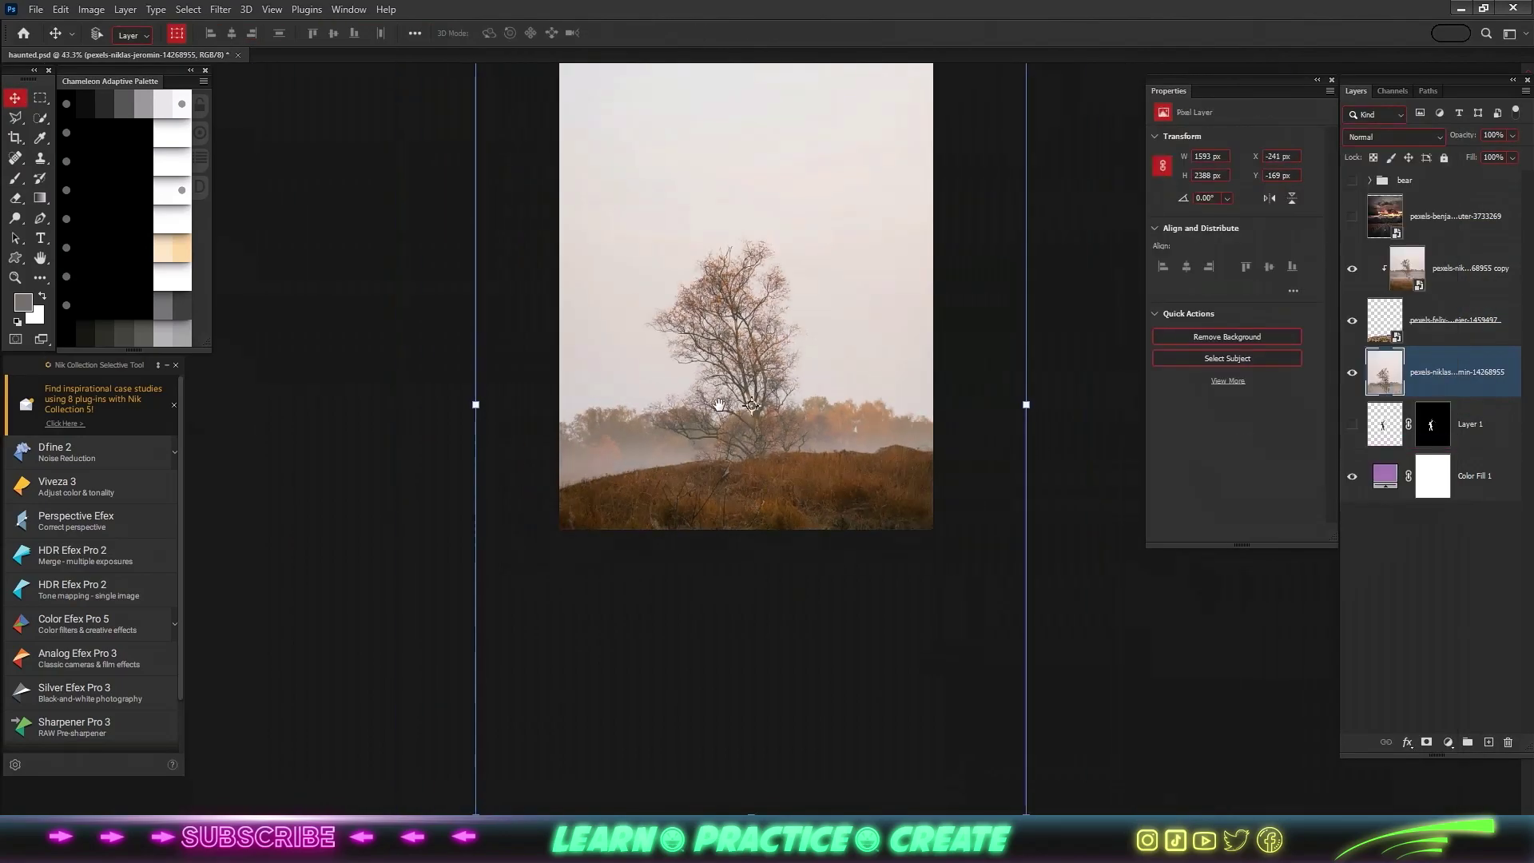
pyautogui.scroll(3, 727, 406)
# - Hide the treeline photo's sky with an inverted marquee mask and refine its edges
pyautogui.press('m')
pyautogui.moveTo(559, 559); pyautogui.dragTo(1012, 401)
pyautogui.click(1426, 743)
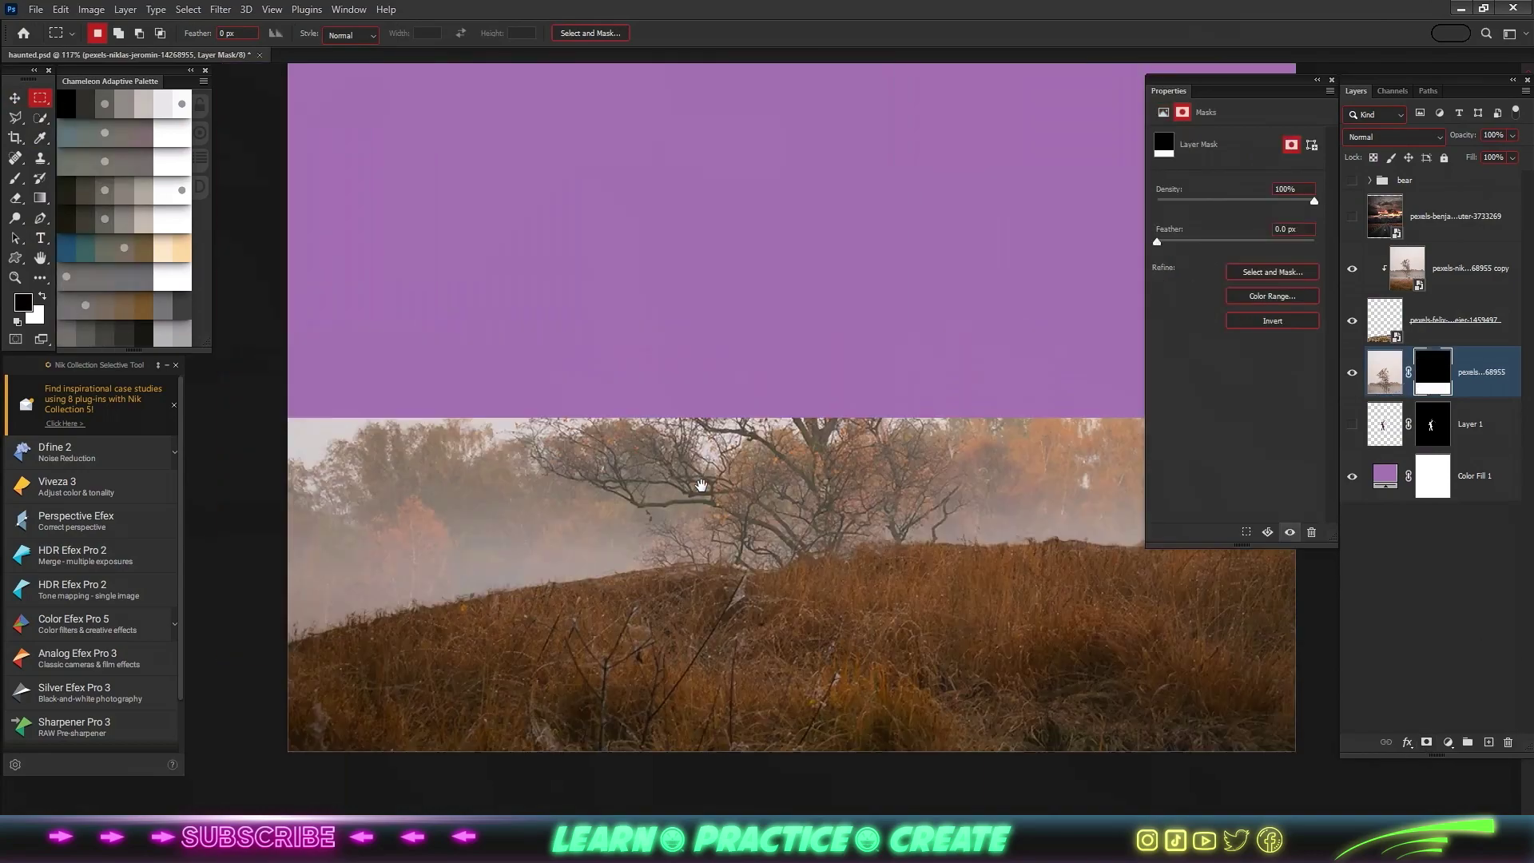
pyautogui.click(1438, 374)
pyautogui.hotkey('ctrl', 'alt', 'r')
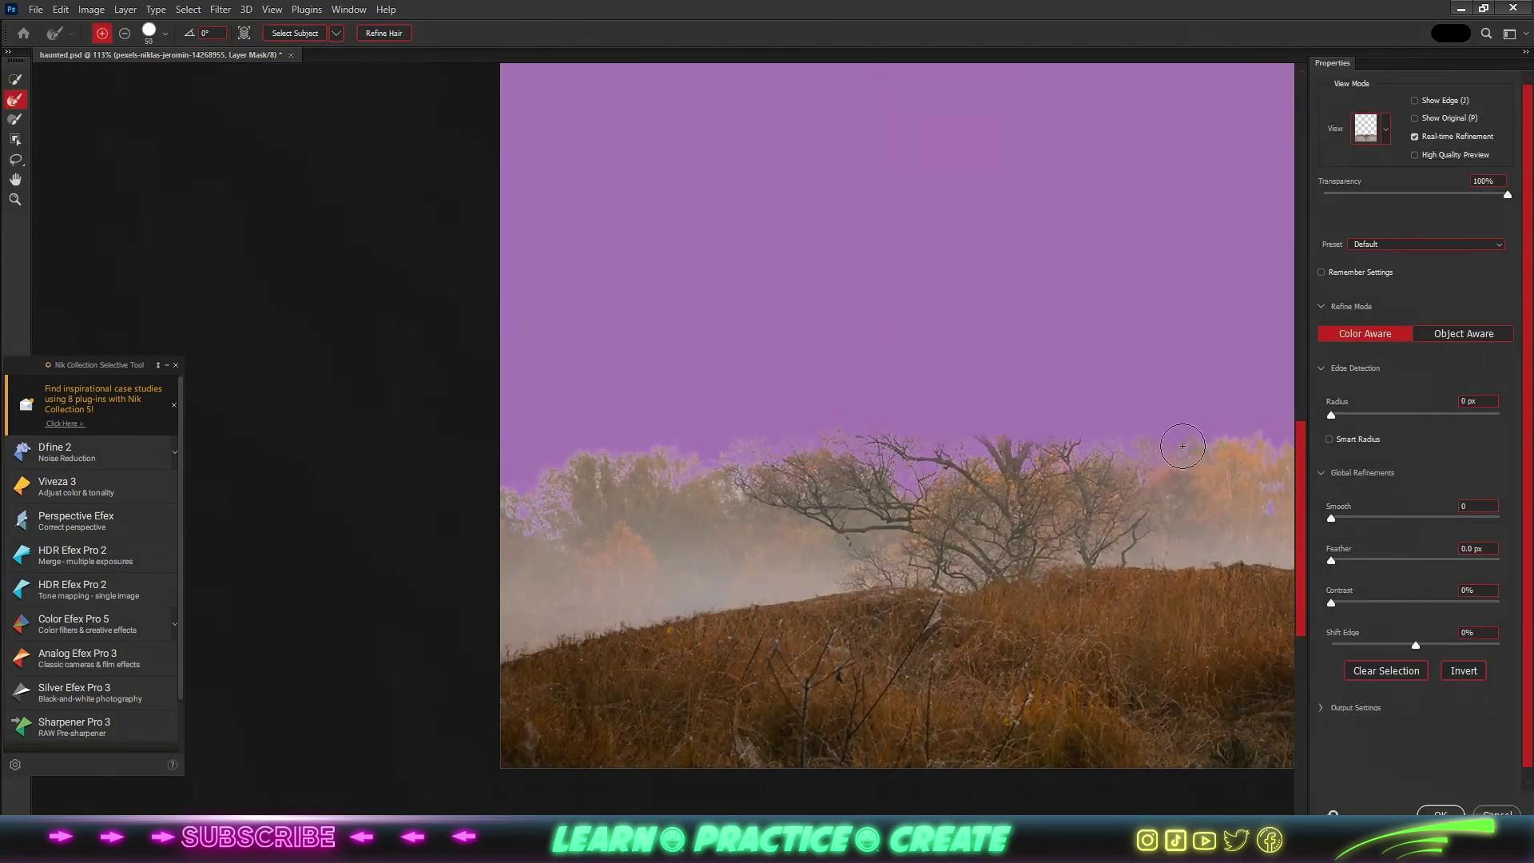
pyautogui.moveTo(1182, 446); pyautogui.dragTo(599, 474)
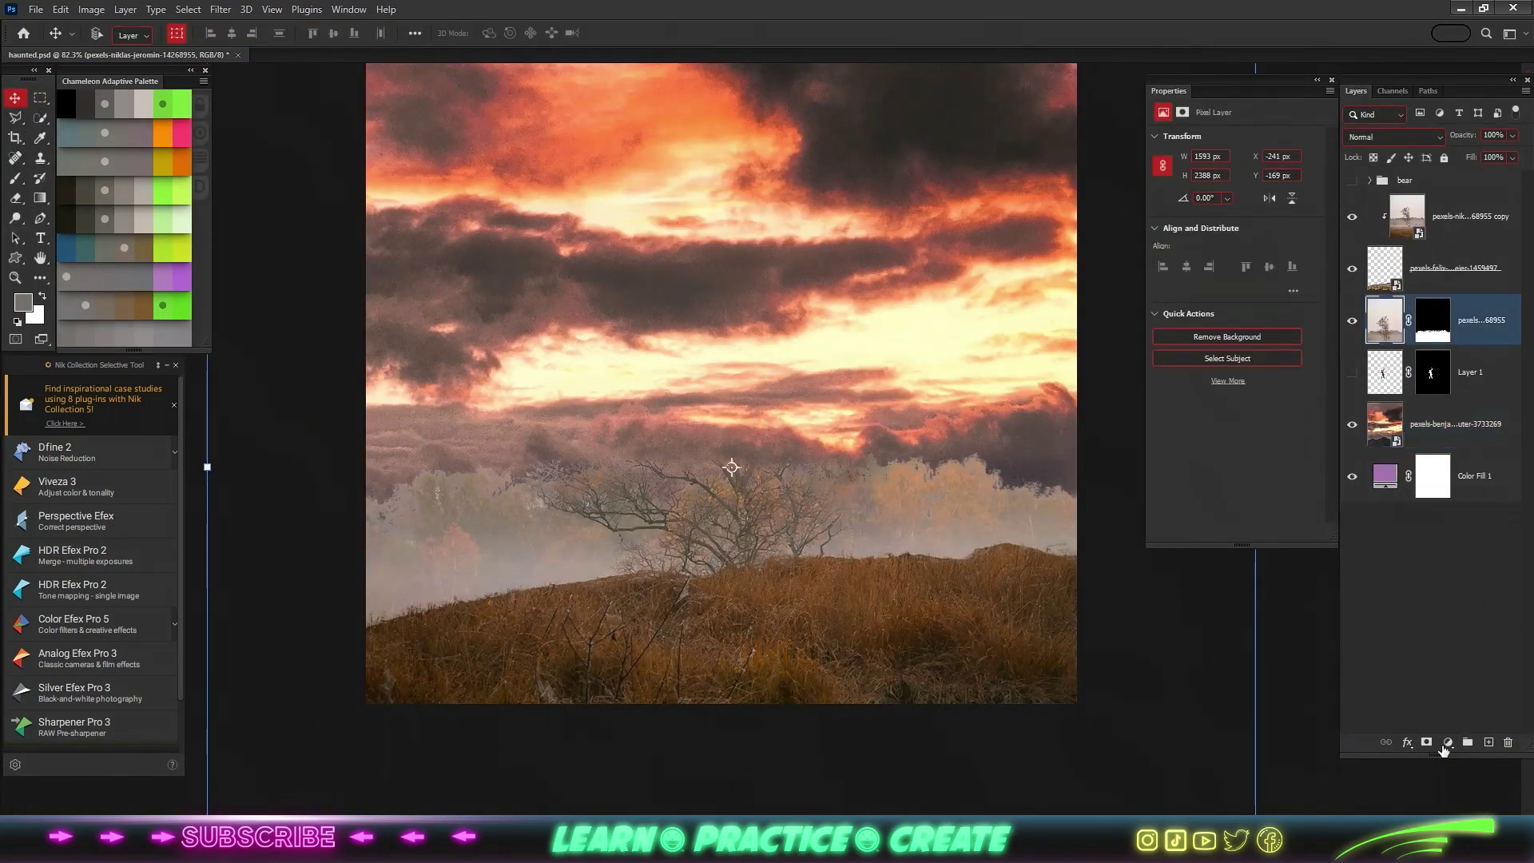
# - Darken the sunset sky with a clipped Levels layer, output lowered to 0–108
pyautogui.click(1448, 742)
pyautogui.click(1478, 440)
pyautogui.moveTo(1317, 297); pyautogui.dragTo(1237, 297)
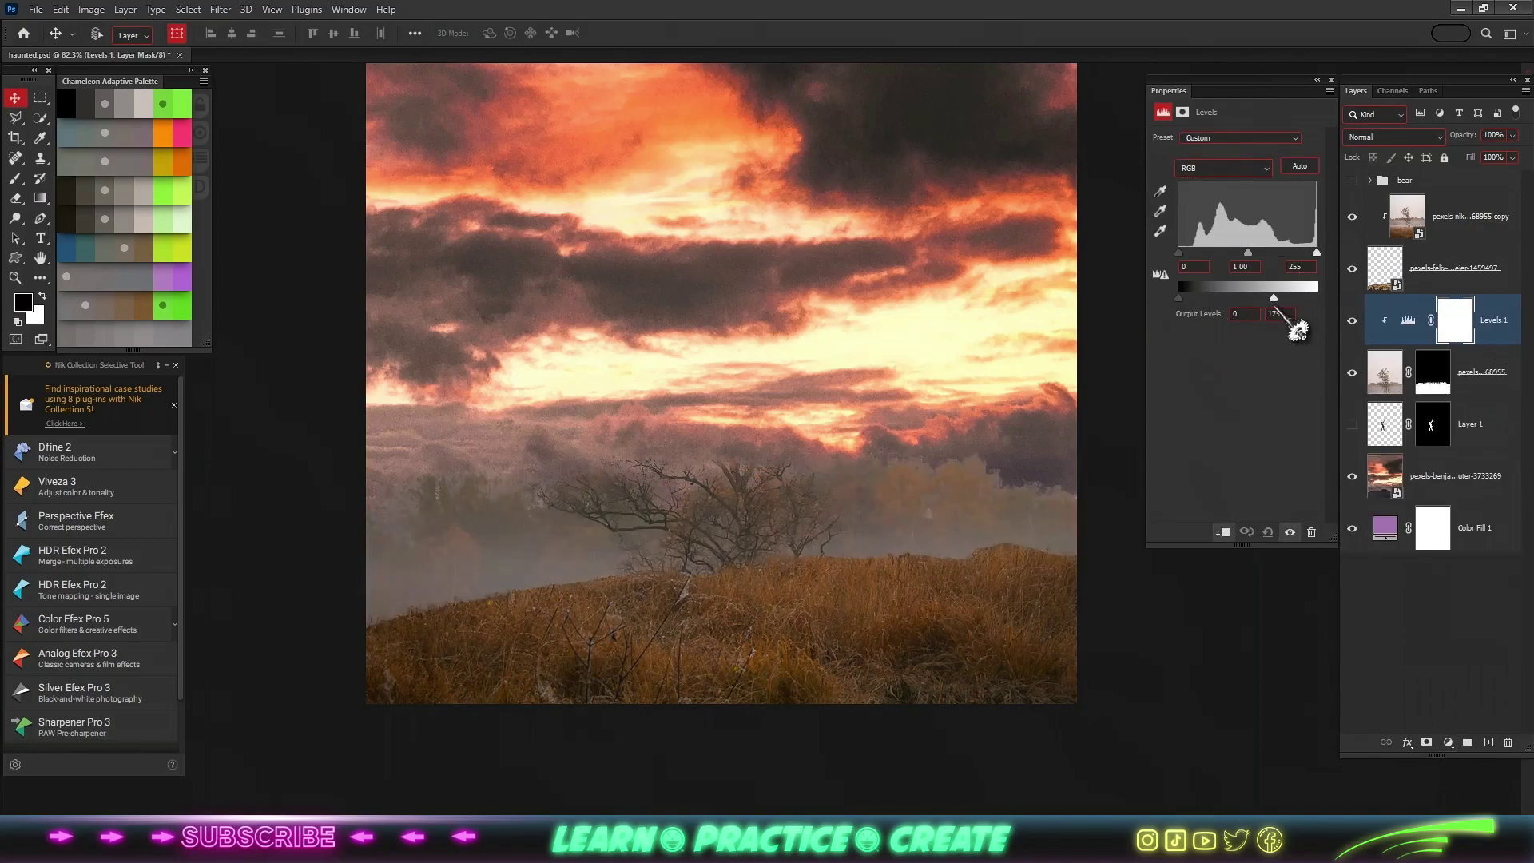
# - Paint purple fog over the treeline on a new layer at 72% opacity
pyautogui.click(1486, 745)
pyautogui.press('b')
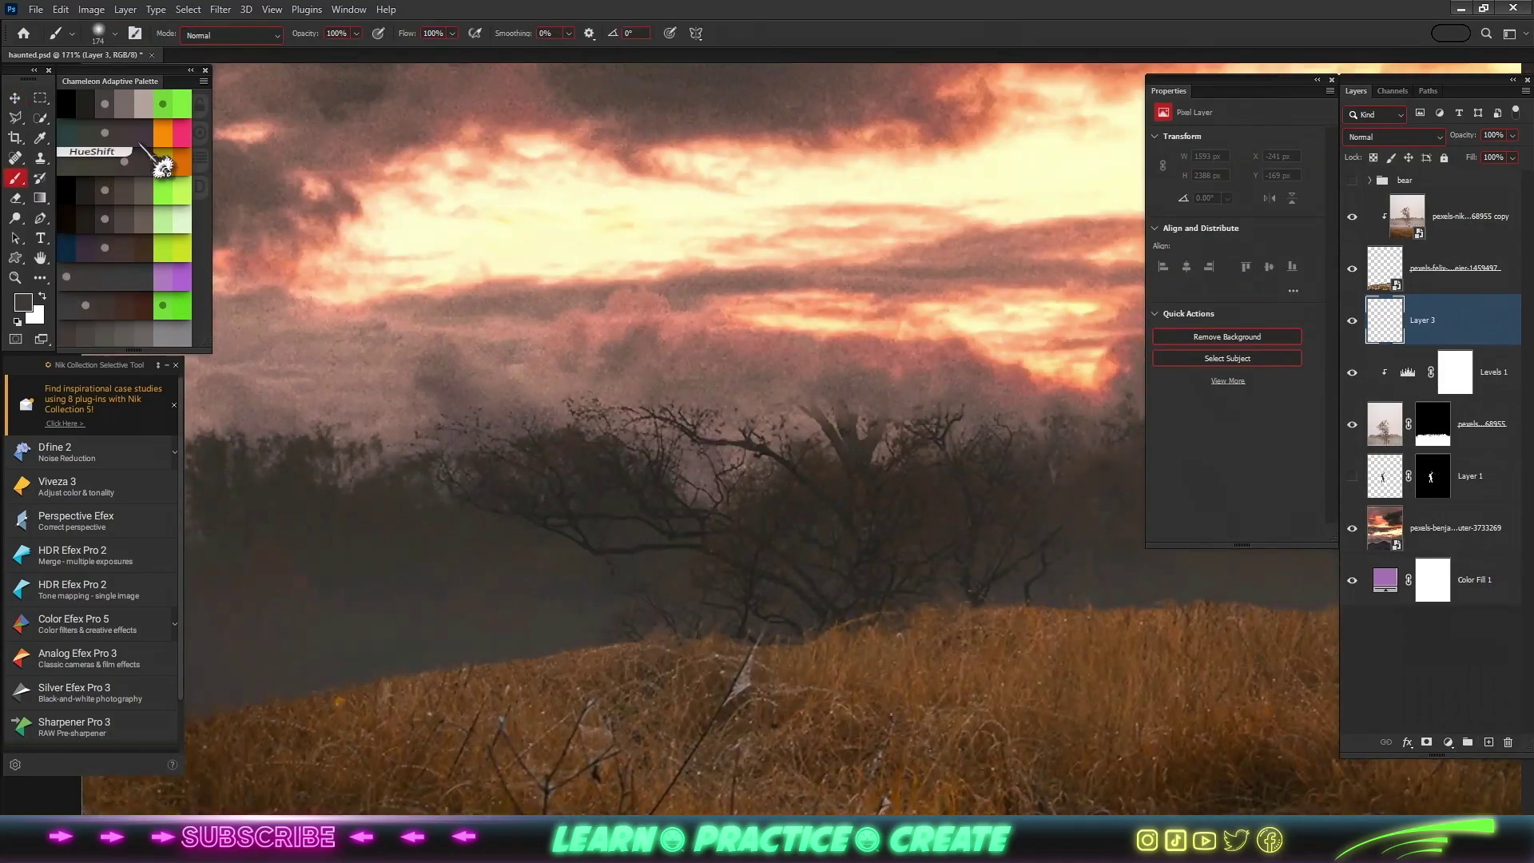
pyautogui.moveTo(839, 572)
pyautogui.mouseDown()
pyautogui.moveTo(475, 509)
pyautogui.moveTo(799, 511)
pyautogui.mouseUp()
pyautogui.click(125, 9)
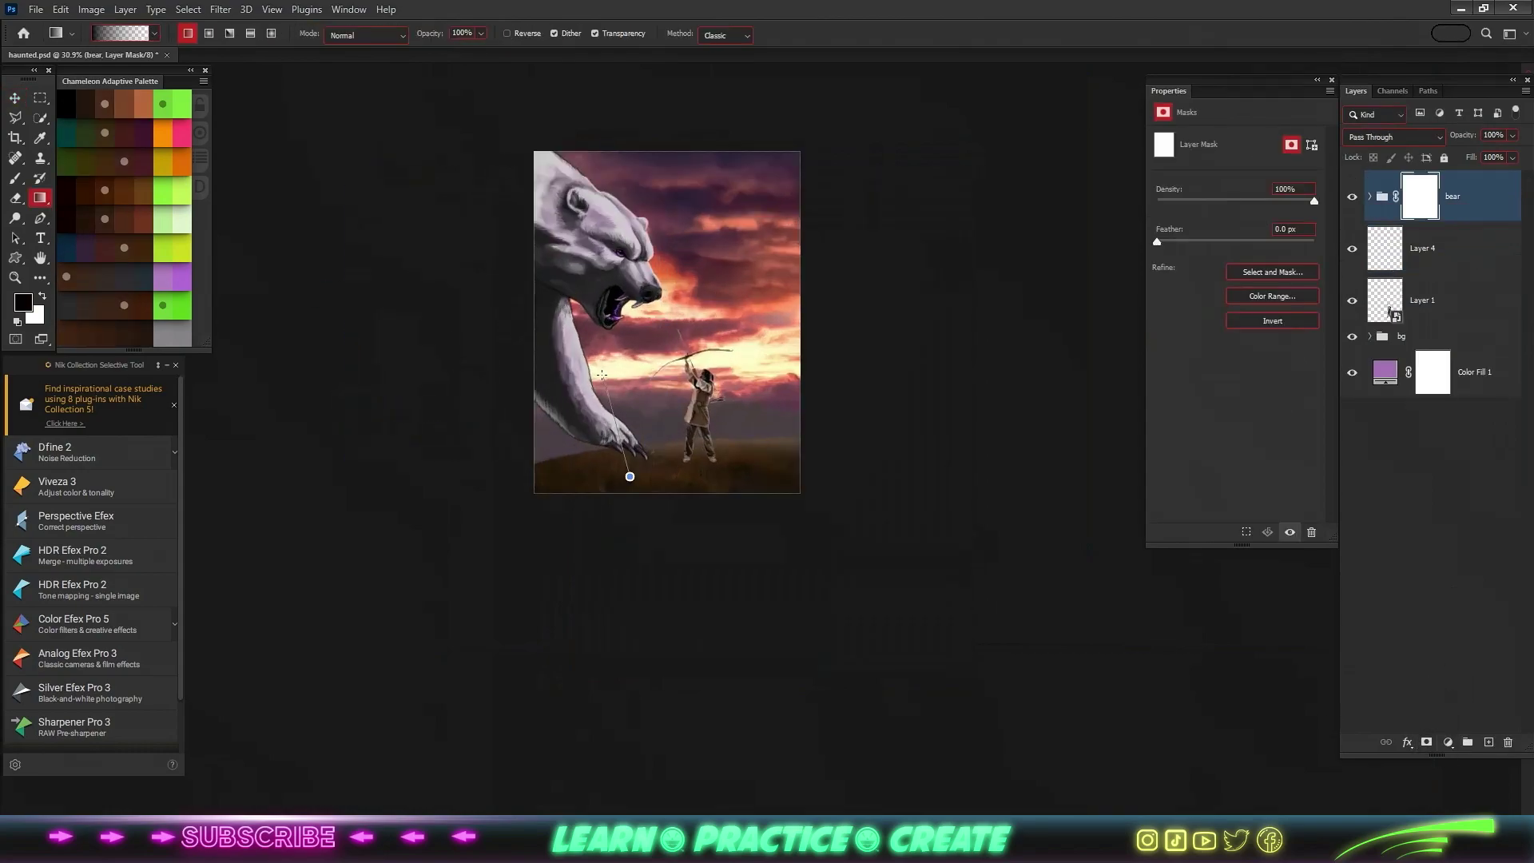
# - Fade the bear's lower fur into the haze with a large soft black brush on its mask
pyautogui.scroll(5, 636, 524)
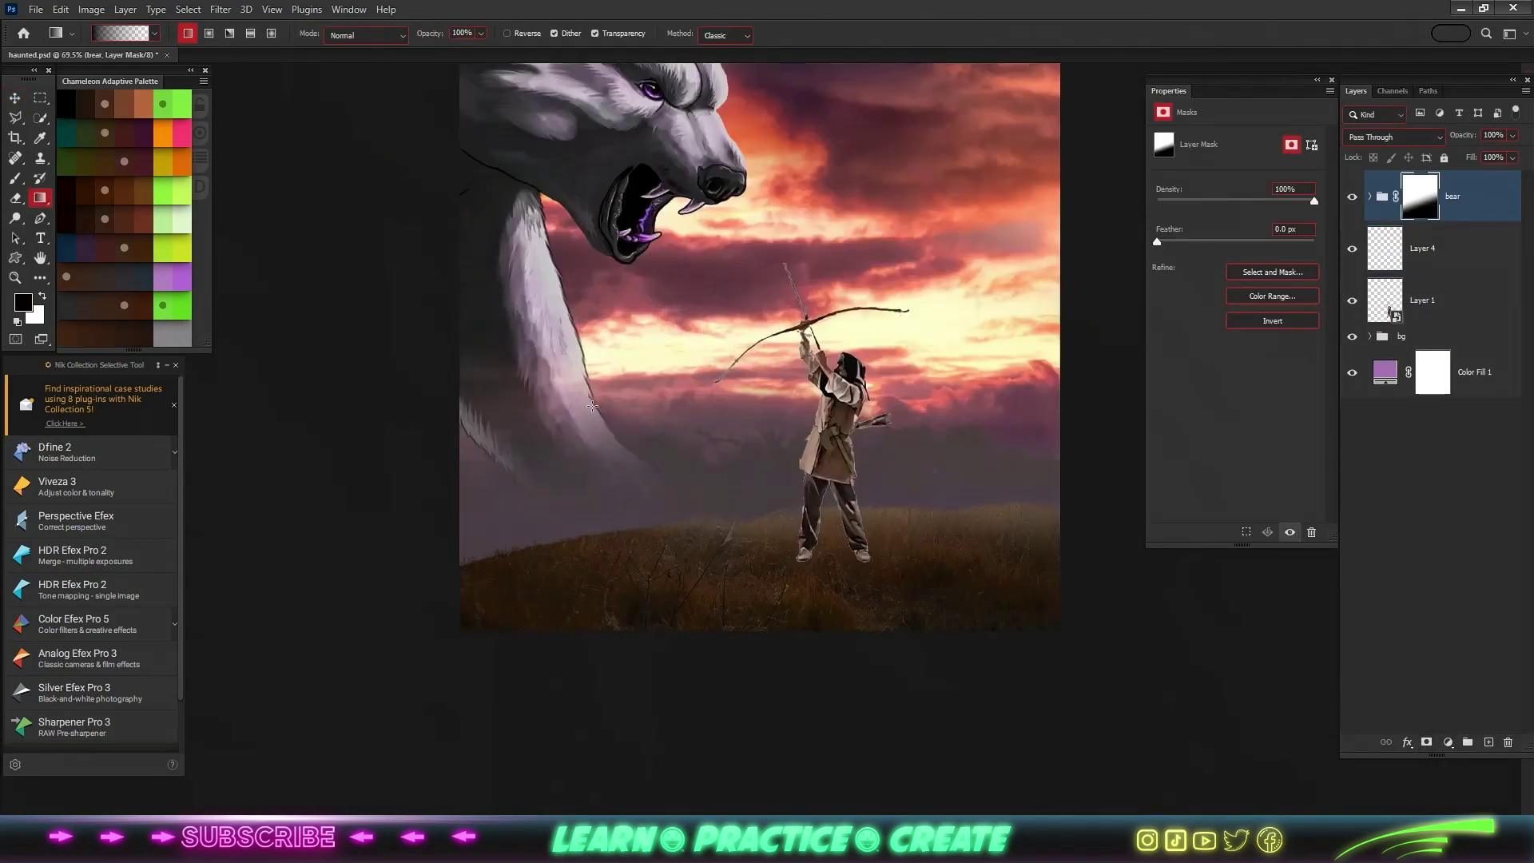
pyautogui.press('b')
pyautogui.press('x')
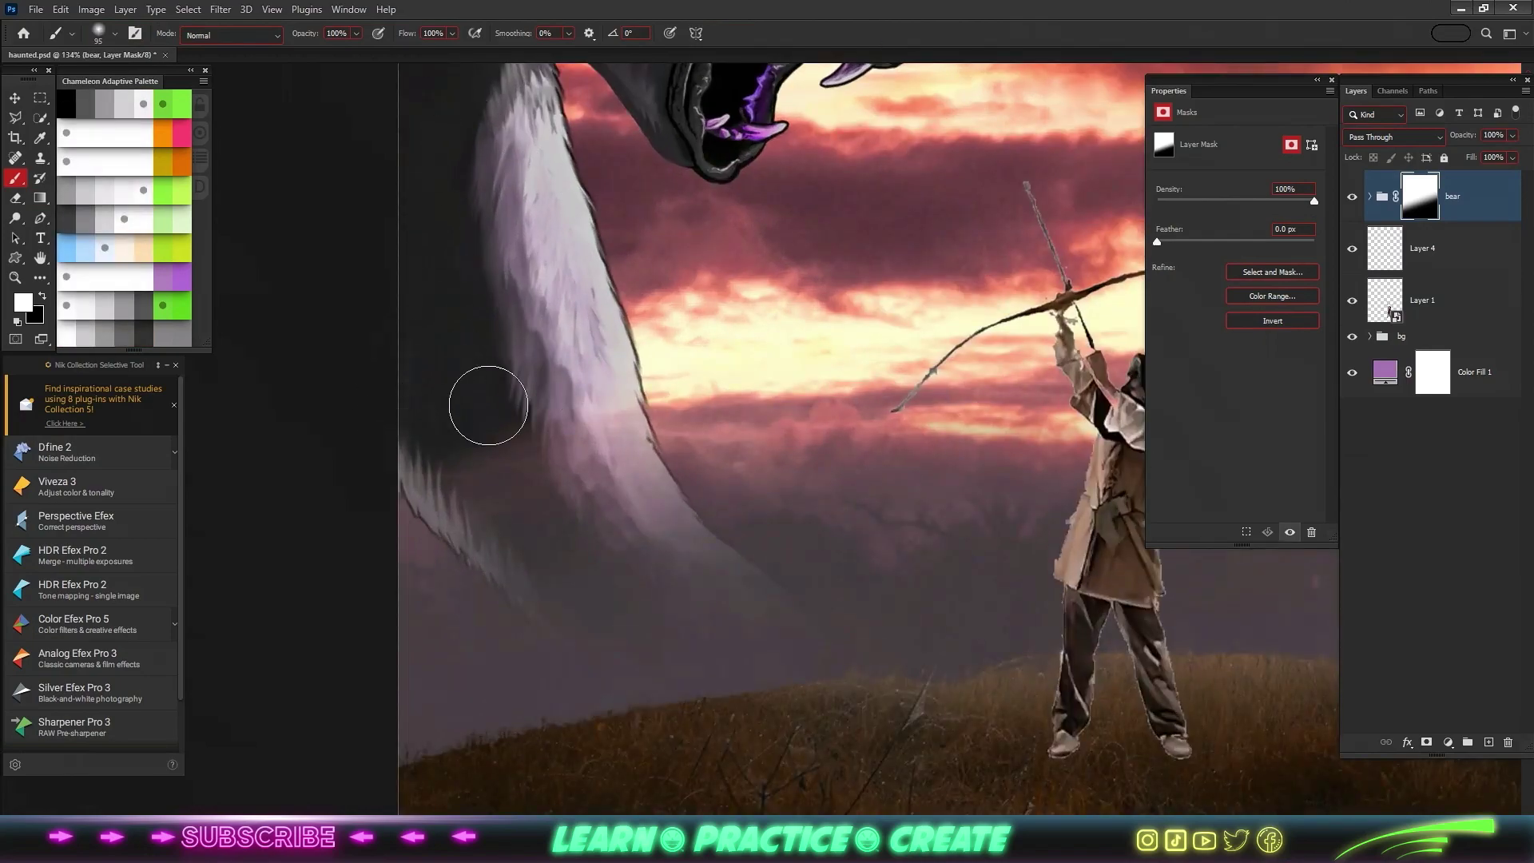
pyautogui.rightClick(639, 416)
pyautogui.click(451, 33)
pyautogui.moveTo(799, 680)
pyautogui.mouseDown()
pyautogui.moveTo(874, 651)
pyautogui.moveTo(574, 642)
pyautogui.mouseUp()
pyautogui.press('x')
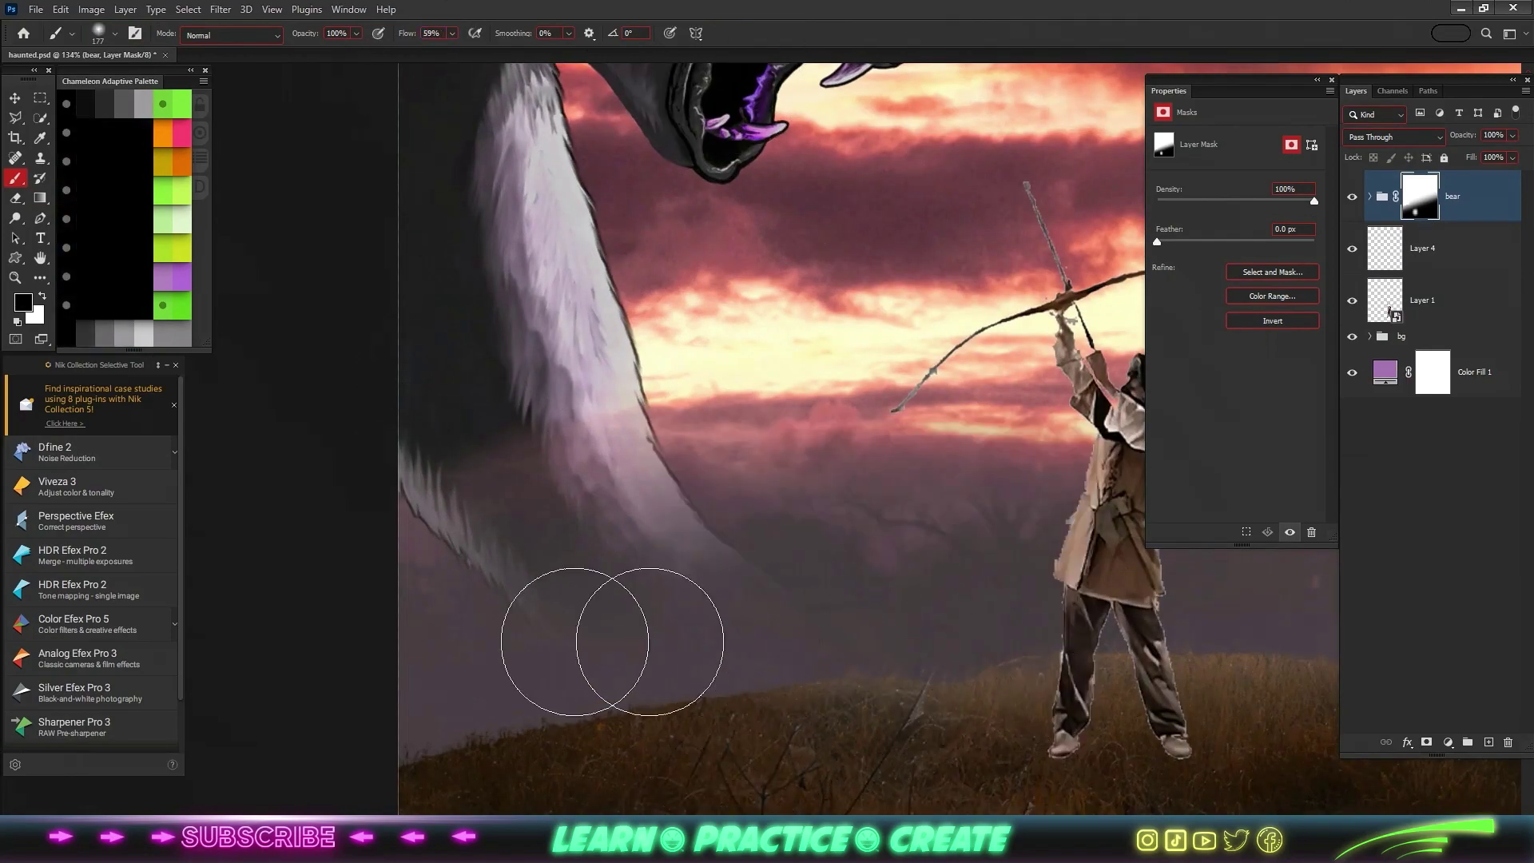
pyautogui.moveTo(863, 610); pyautogui.dragTo(610, 439)
# - Shrink the brush for detailed masking around the archer's feet on Layer 1
pyautogui.scroll(-2, 503, 661)
pyautogui.scroll(-3, 557, 652)
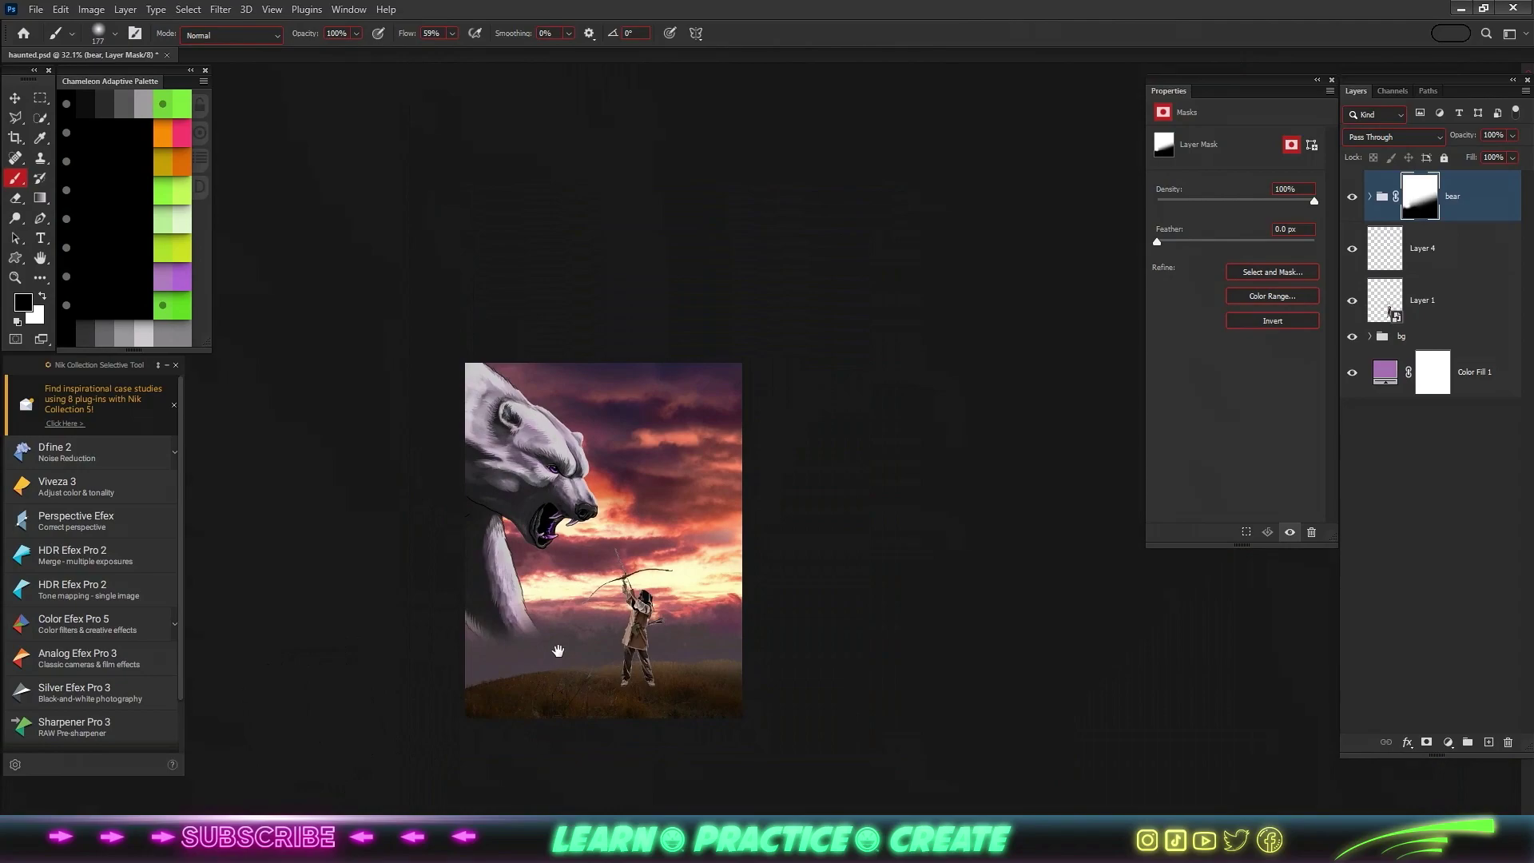
pyautogui.scroll(2, 558, 651)
pyautogui.scroll(4, 575, 623)
pyautogui.rightClick(703, 511)
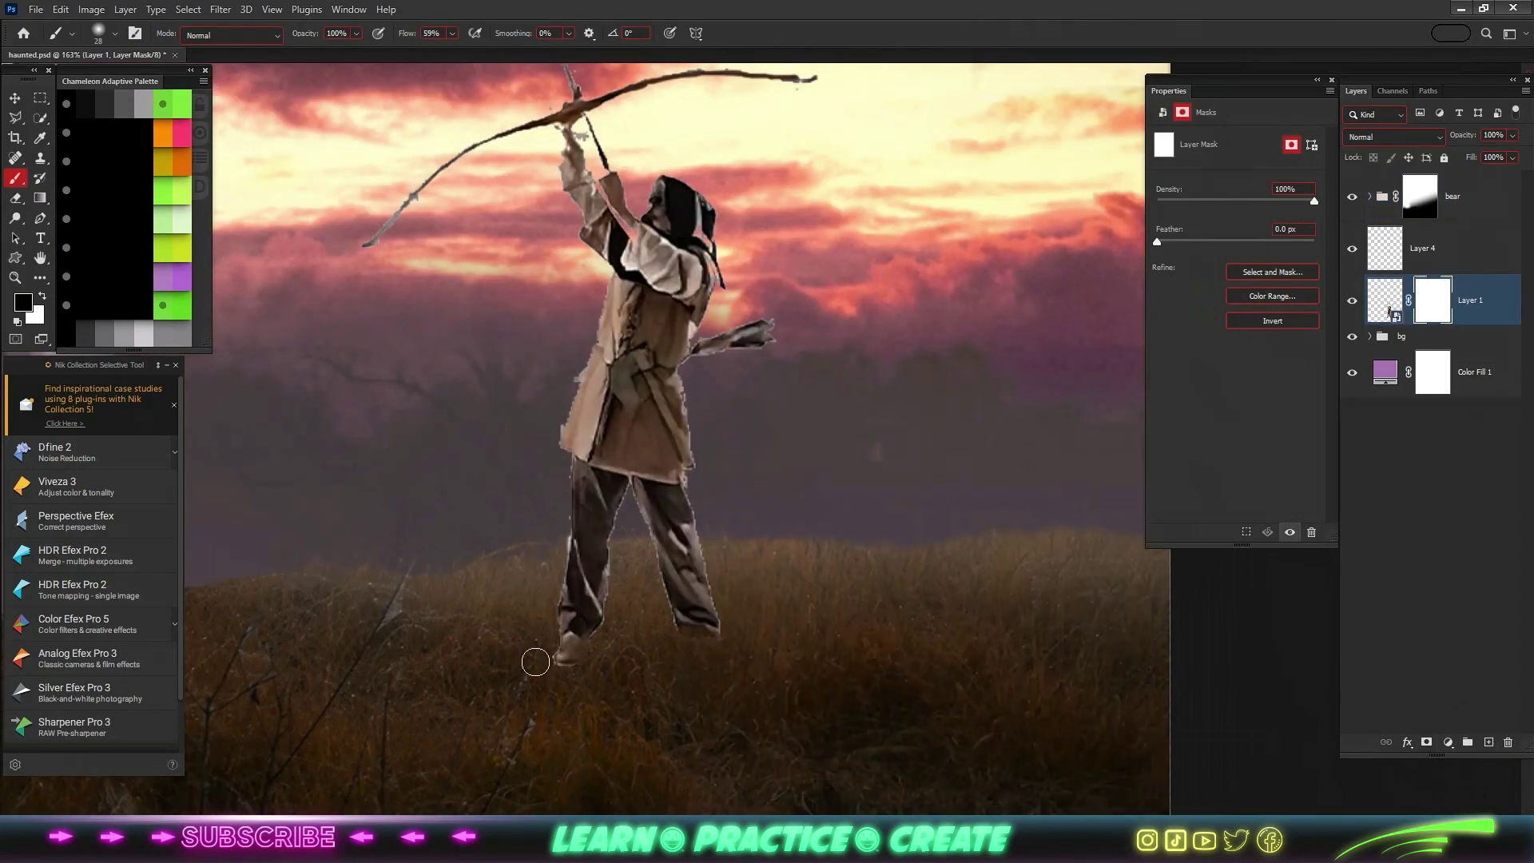
pyautogui.scroll(-3, 535, 662)
pyautogui.scroll(-2, 535, 662)
# - Select archer Layers 1 and 4 and merge them into one layer
pyautogui.rightClick(1506, 302)
pyautogui.click(1486, 295)
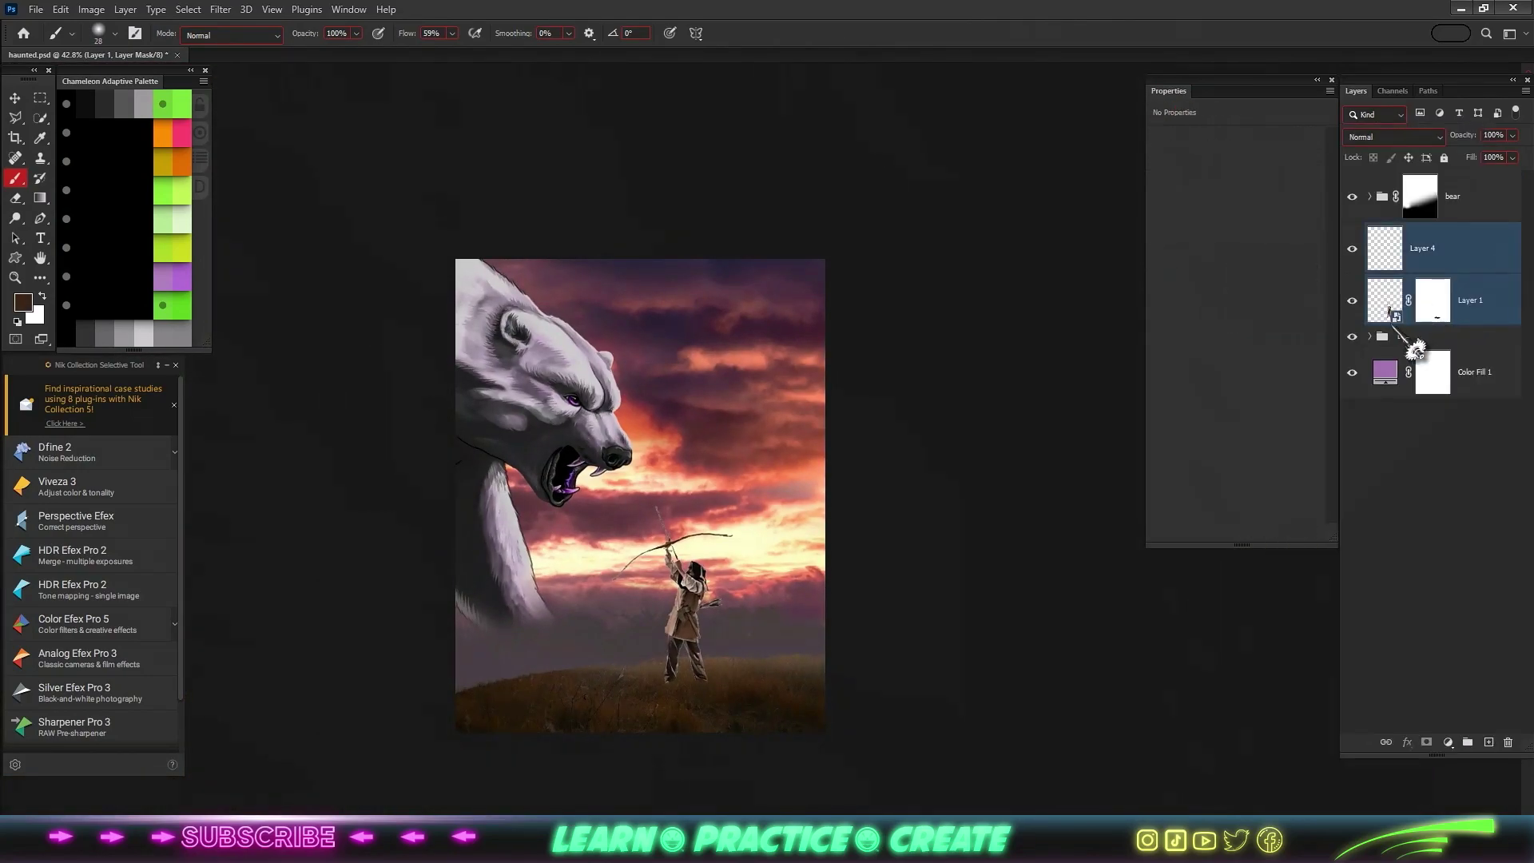
pyautogui.rightClick(1486, 300)
pyautogui.click(1318, 639)
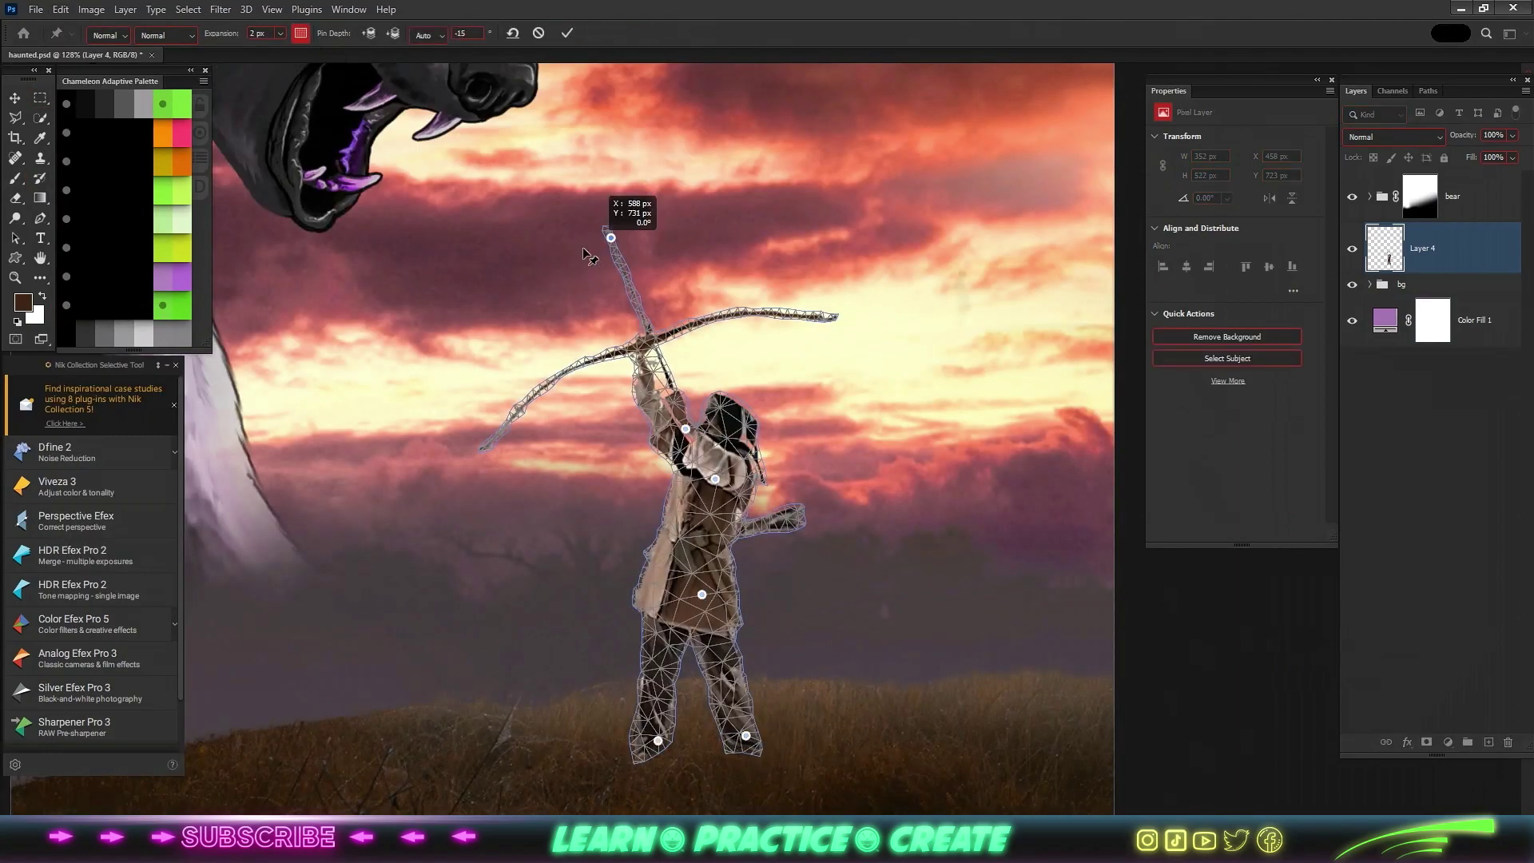
# - Raise the archer's bow arm with Puppet Warp, then add a clipped Brightness/Contrast layer at -150
pyautogui.moveTo(700, 435); pyautogui.dragTo(691, 444)
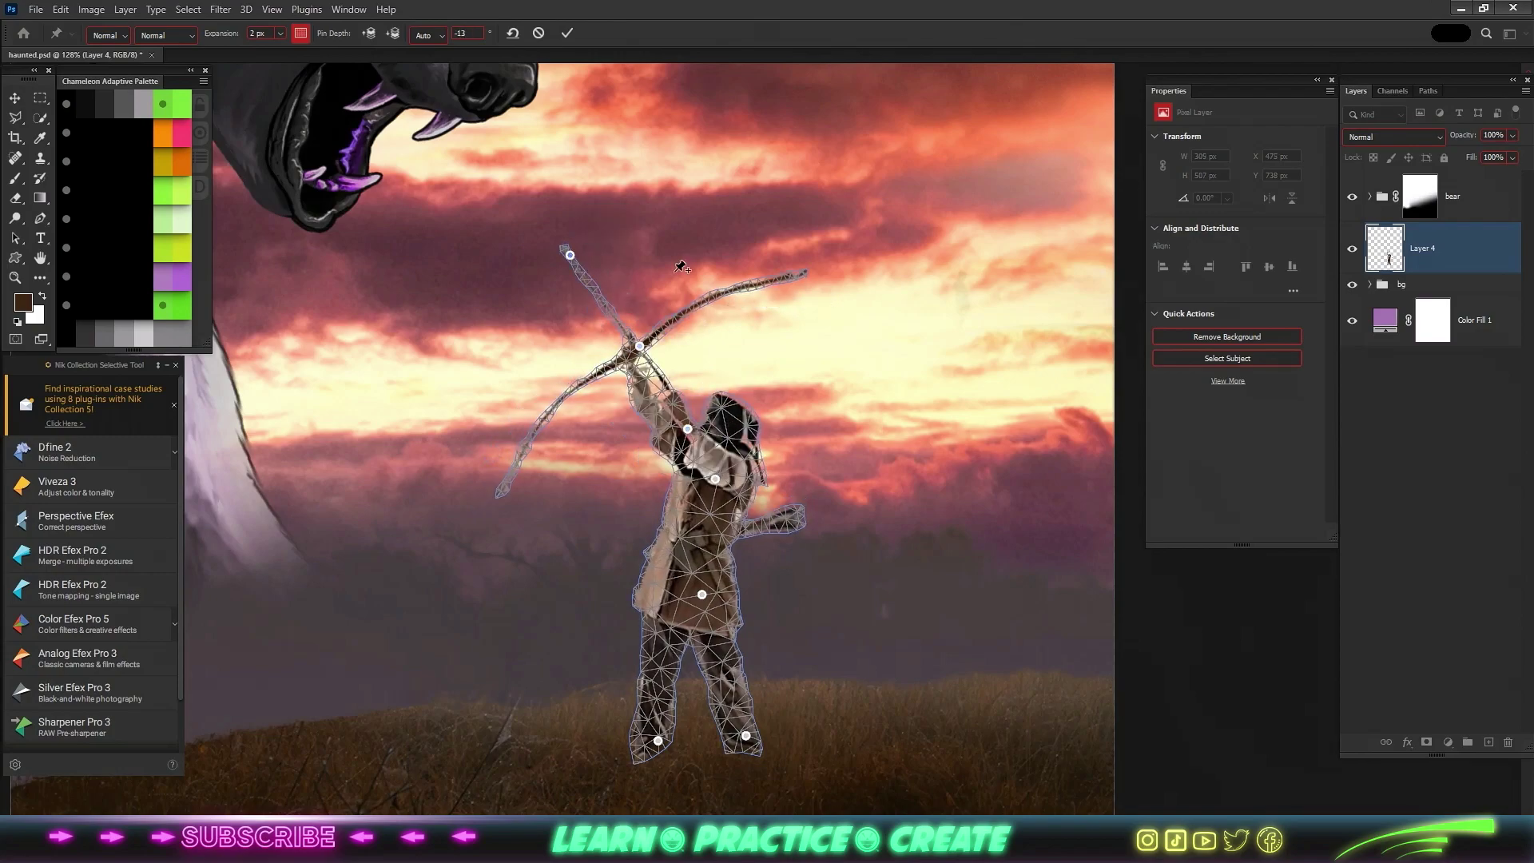
pyautogui.press('Return')
pyautogui.hotkey('ctrl', '0')
pyautogui.click(1486, 509)
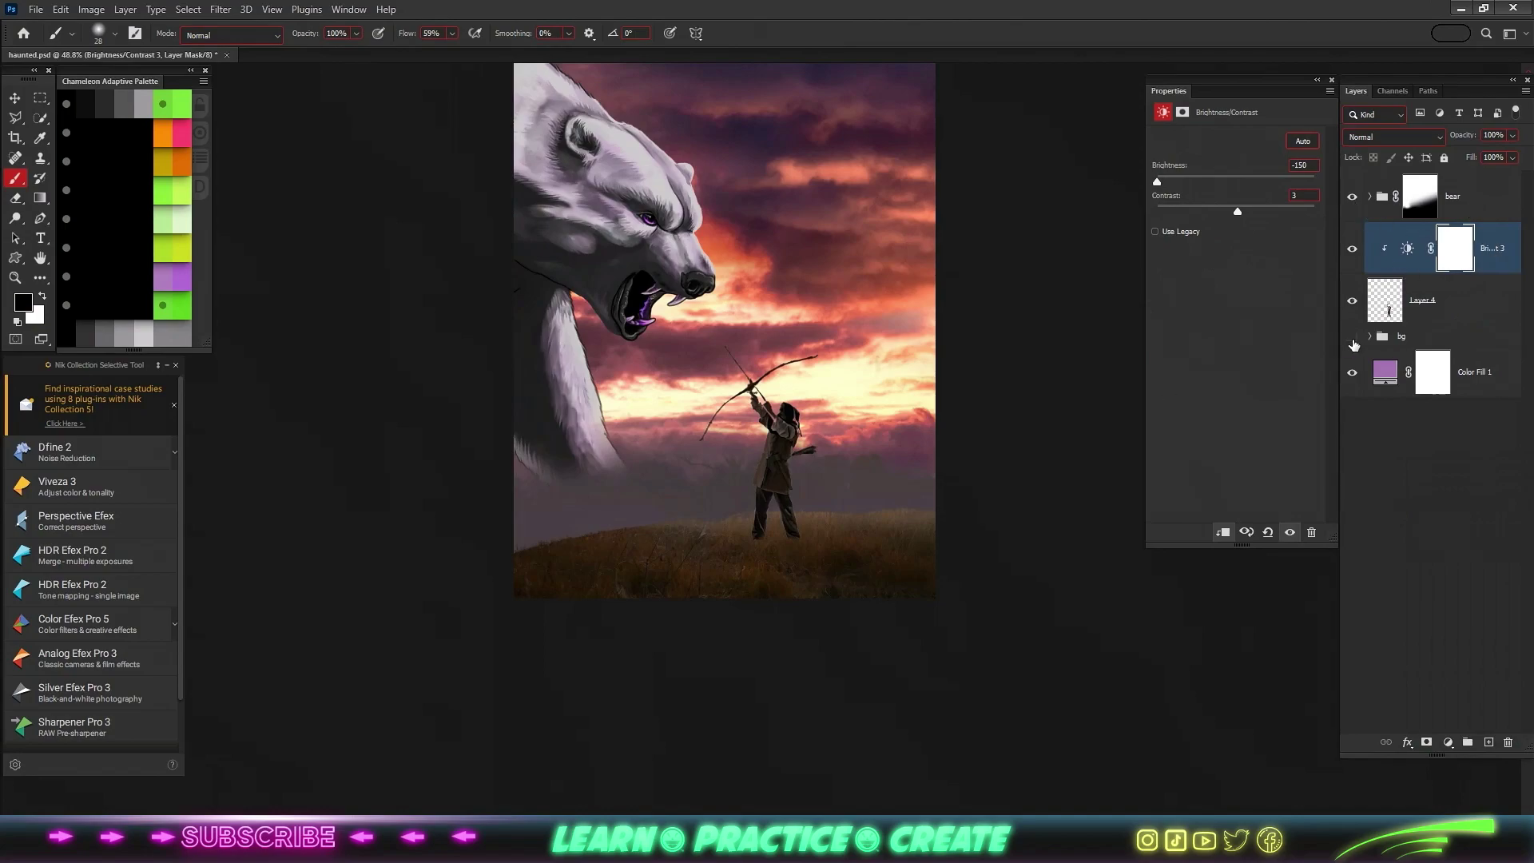
# - Paint beige fog sampled from the sunset sky over the grass with a 700px brush
pyautogui.click(1490, 744)
pyautogui.rightClick(748, 416)
pyautogui.press('Escape')
pyautogui.scroll(2, 983, 549)
pyautogui.keyDown('alt'); pyautogui.click(983, 548); pyautogui.keyUp('alt')
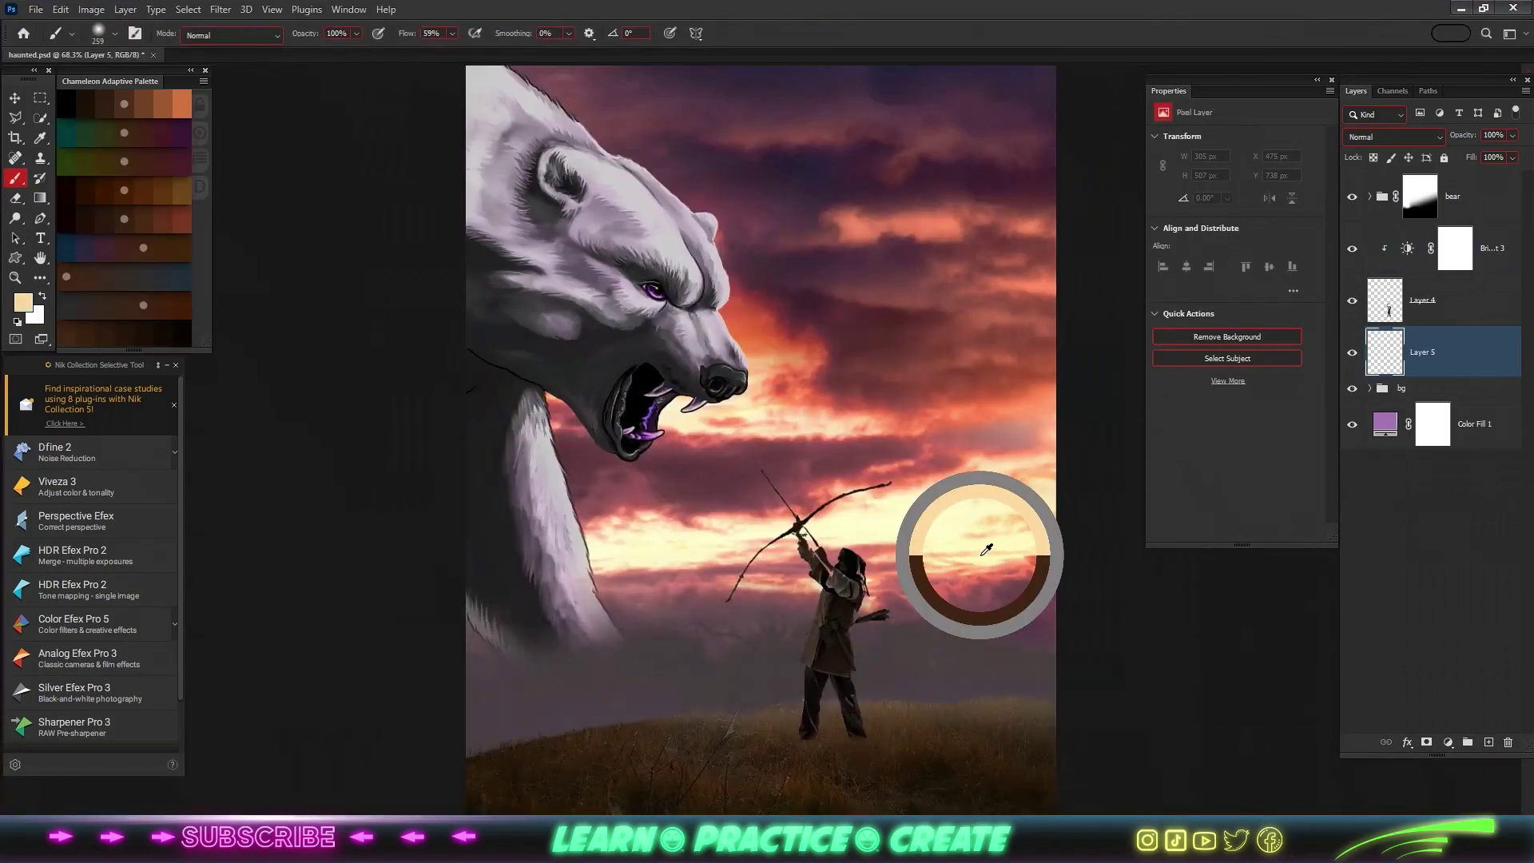
pyautogui.click(116, 251)
pyautogui.click(1307, 307)
pyautogui.press(']')
pyautogui.press(']')
pyautogui.press(']')
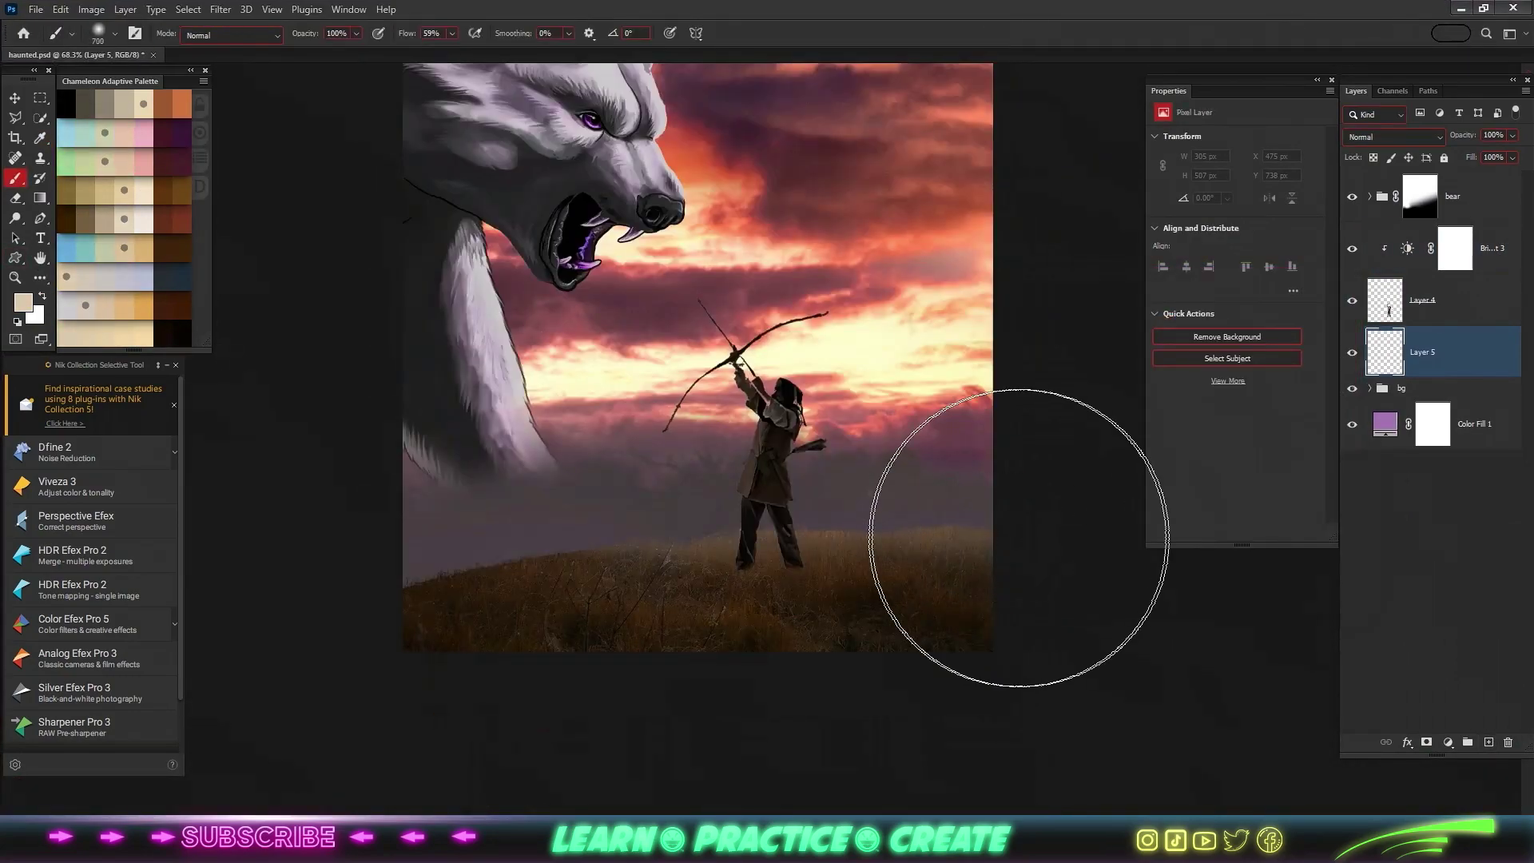
pyautogui.moveTo(994, 566); pyautogui.dragTo(326, 626)
# - Discard the beige fog and a trial mask stroke, undoing back to restore the layer
pyautogui.click(1508, 743)
pyautogui.click(1352, 335)
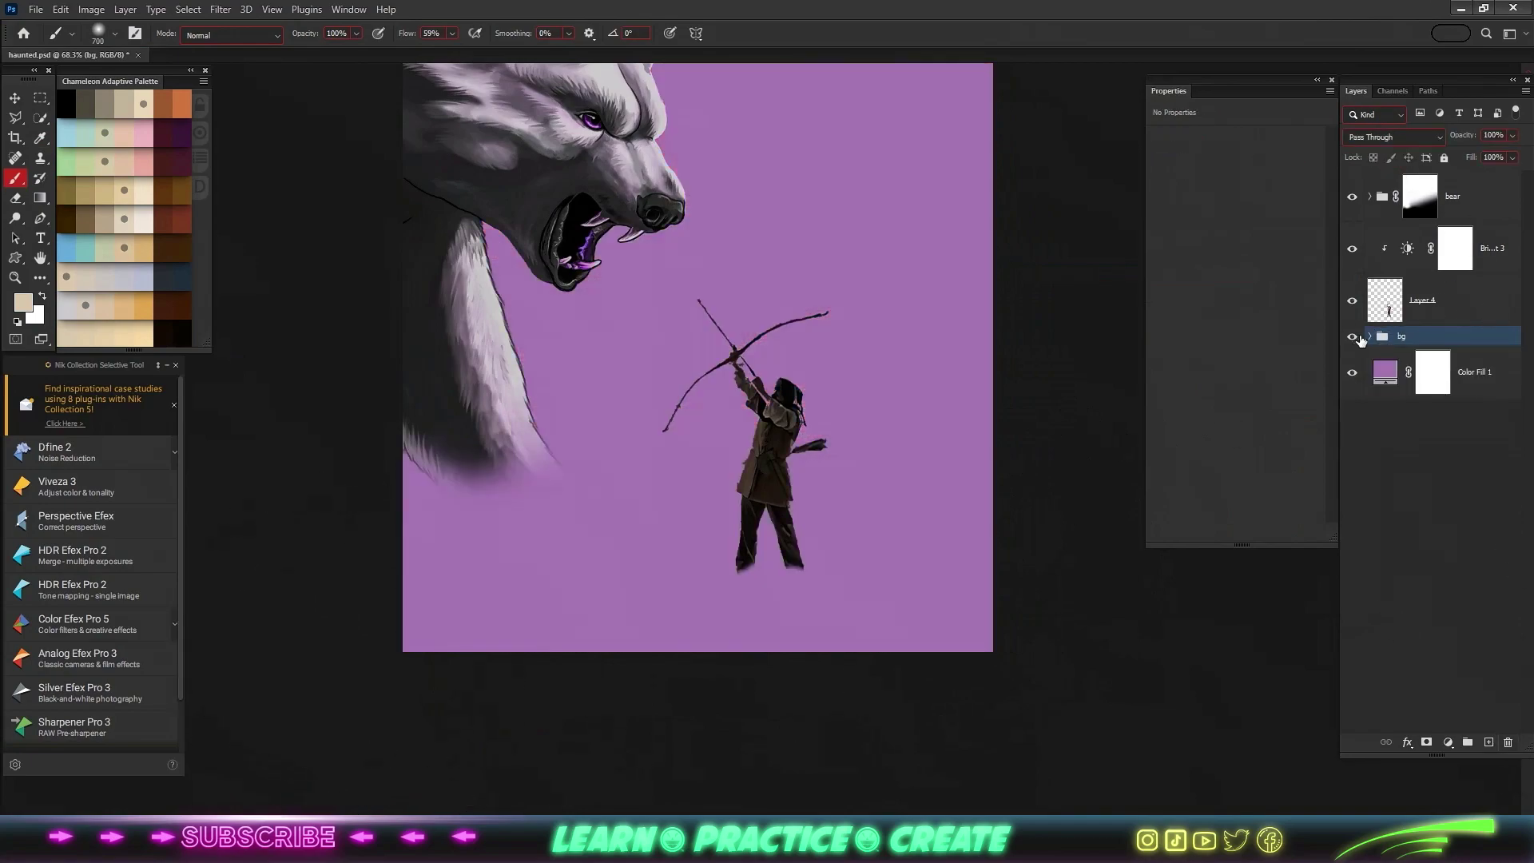
pyautogui.click(1431, 424)
pyautogui.press('d')
pyautogui.moveTo(936, 628); pyautogui.dragTo(903, 607)
pyautogui.hotkey('ctrl', 'z')
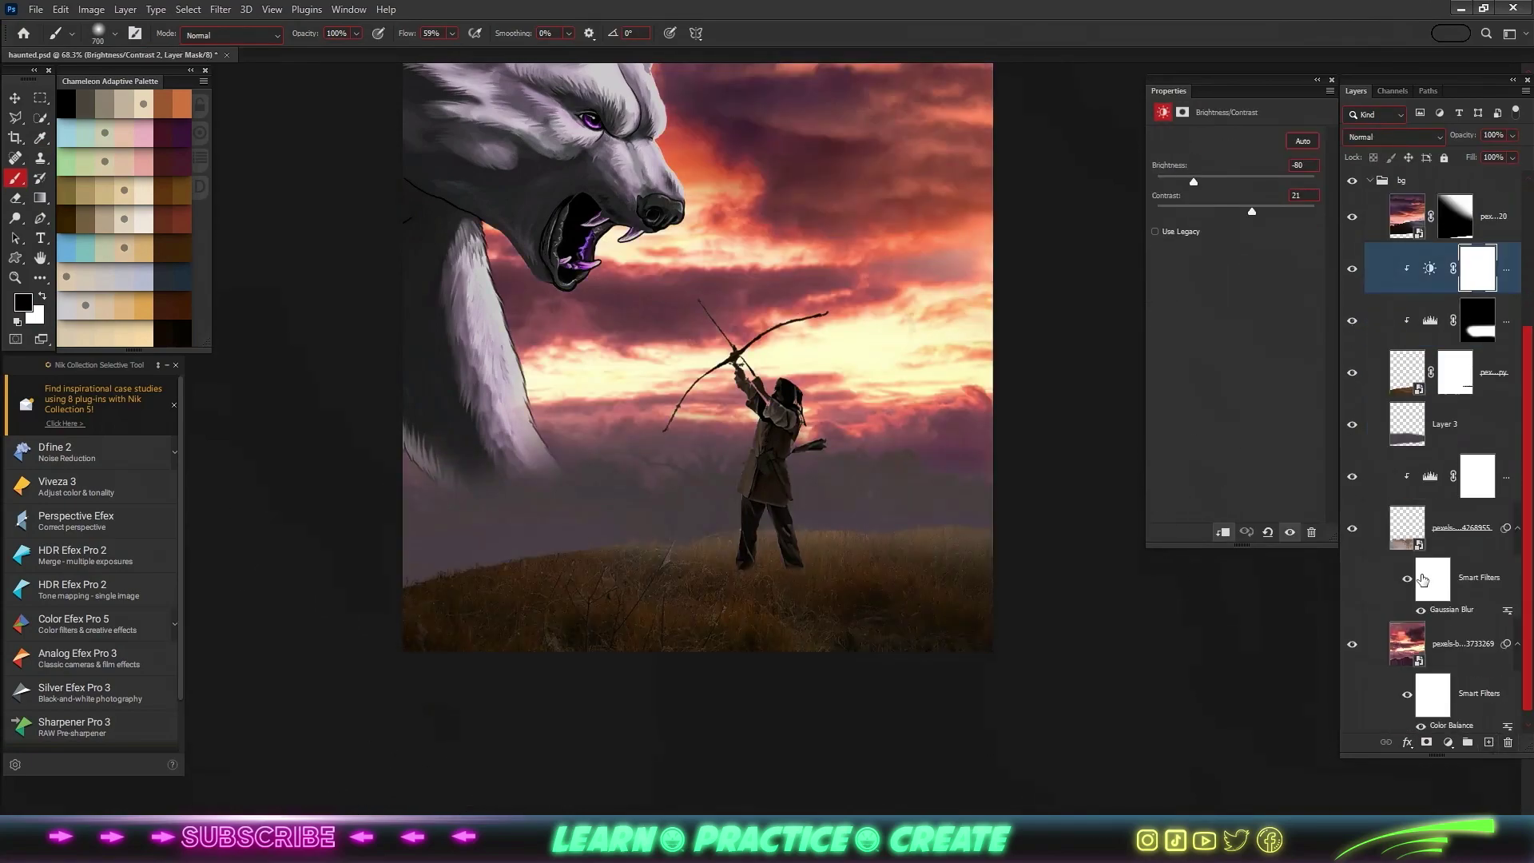
pyautogui.hotkey('ctrl', 'z')
pyautogui.hotkey('ctrl', 'z')
pyautogui.hotkey('ctrl', 'z')
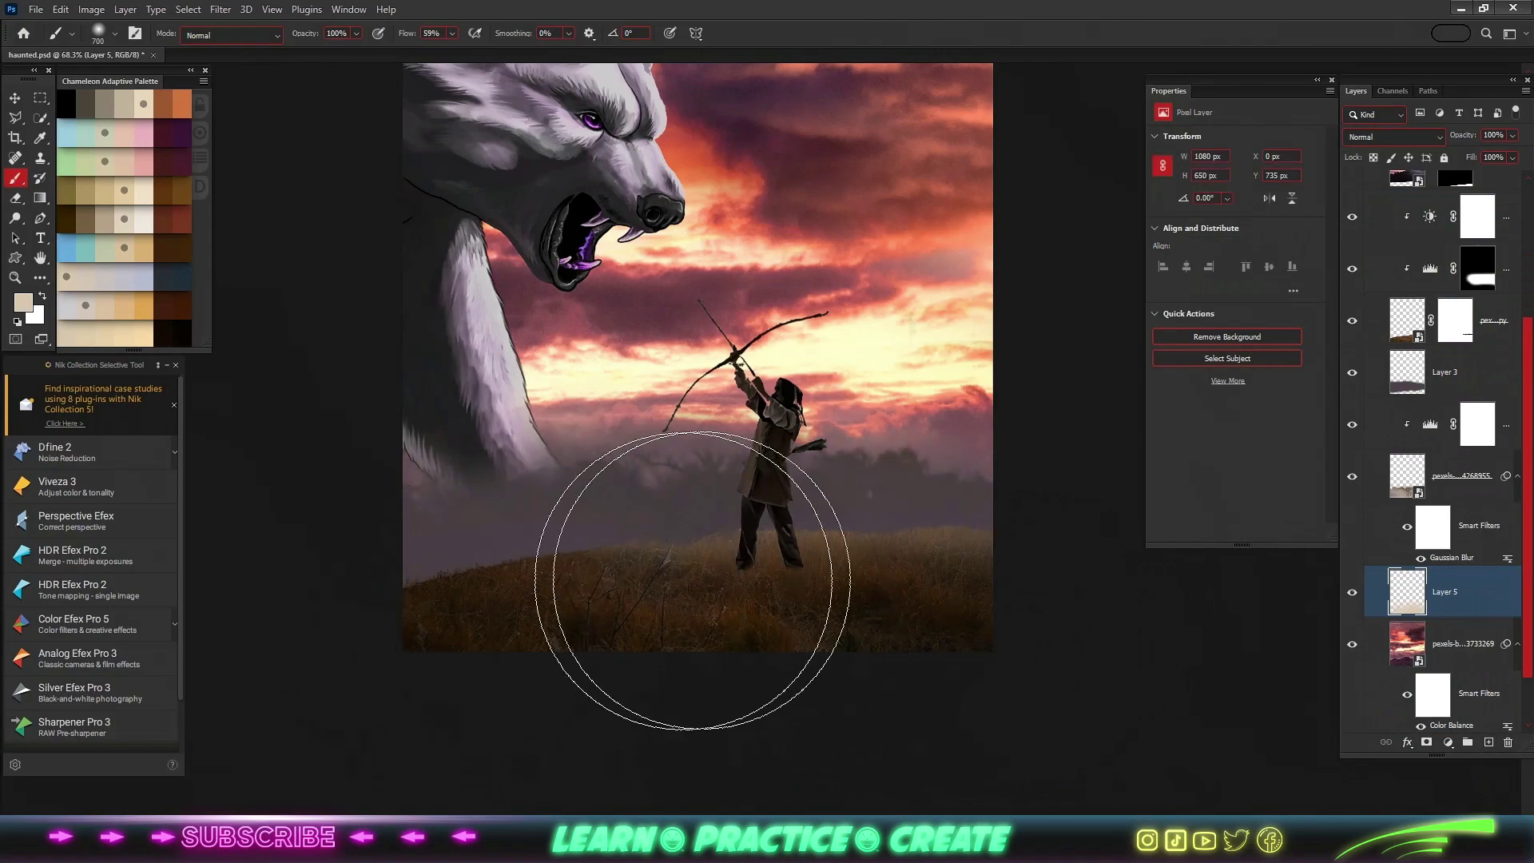
pyautogui.hotkey('ctrl', 'z')
# - Paint a large soft fog stroke across the horizon on a new layer
pyautogui.click(1471, 387)
pyautogui.hotkey('ctrl', 'shift', 'alt', 'n')
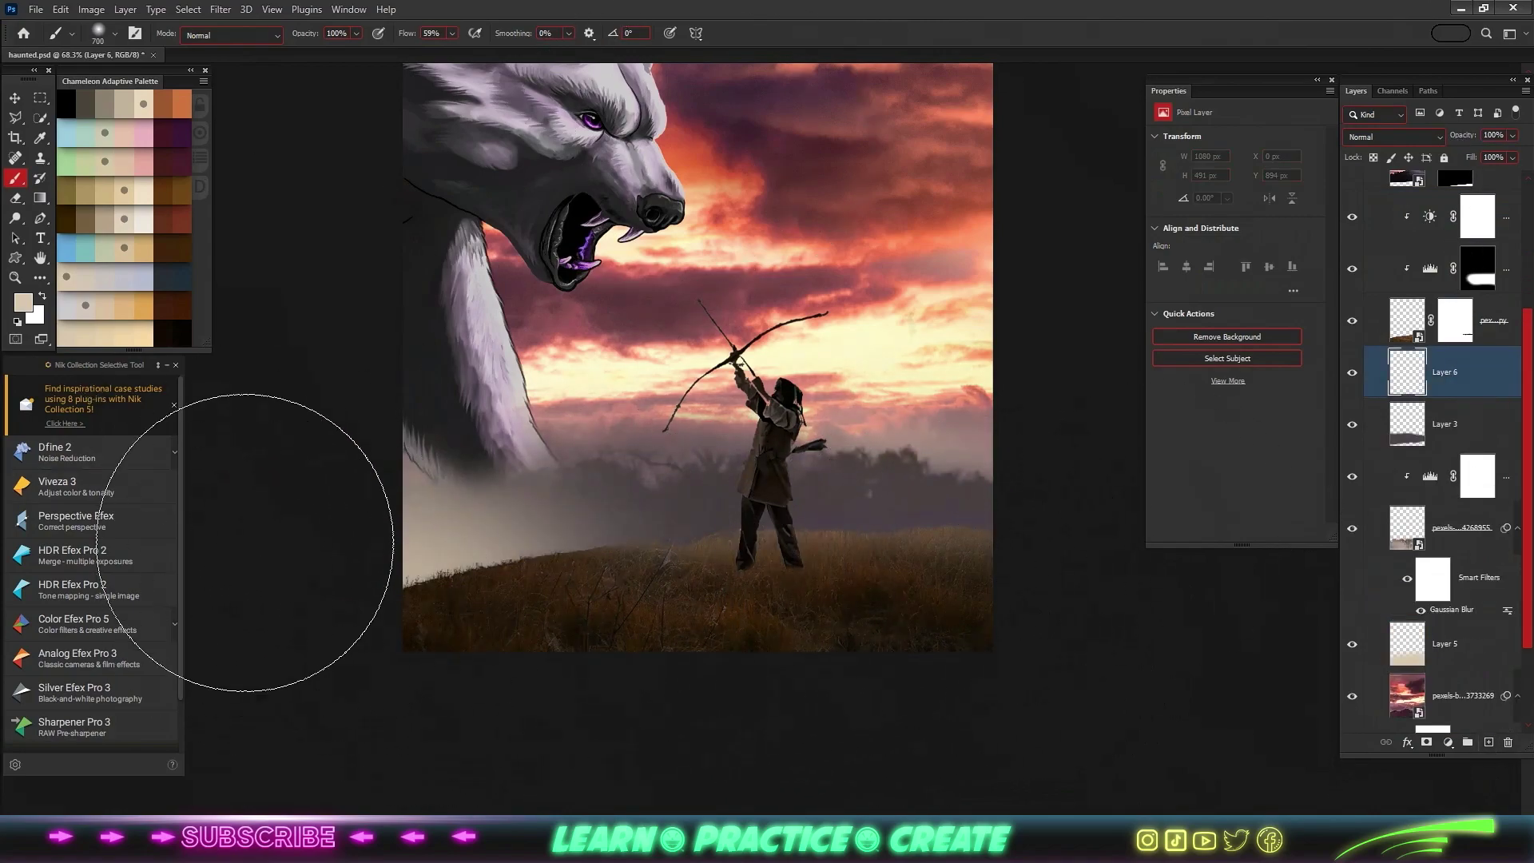
pyautogui.moveTo(274, 549); pyautogui.dragTo(994, 548)
# - Tone the fog with Levels (output black 40) and lower its opacity to 22%
pyautogui.click(91, 9)
pyautogui.click(272, 64)
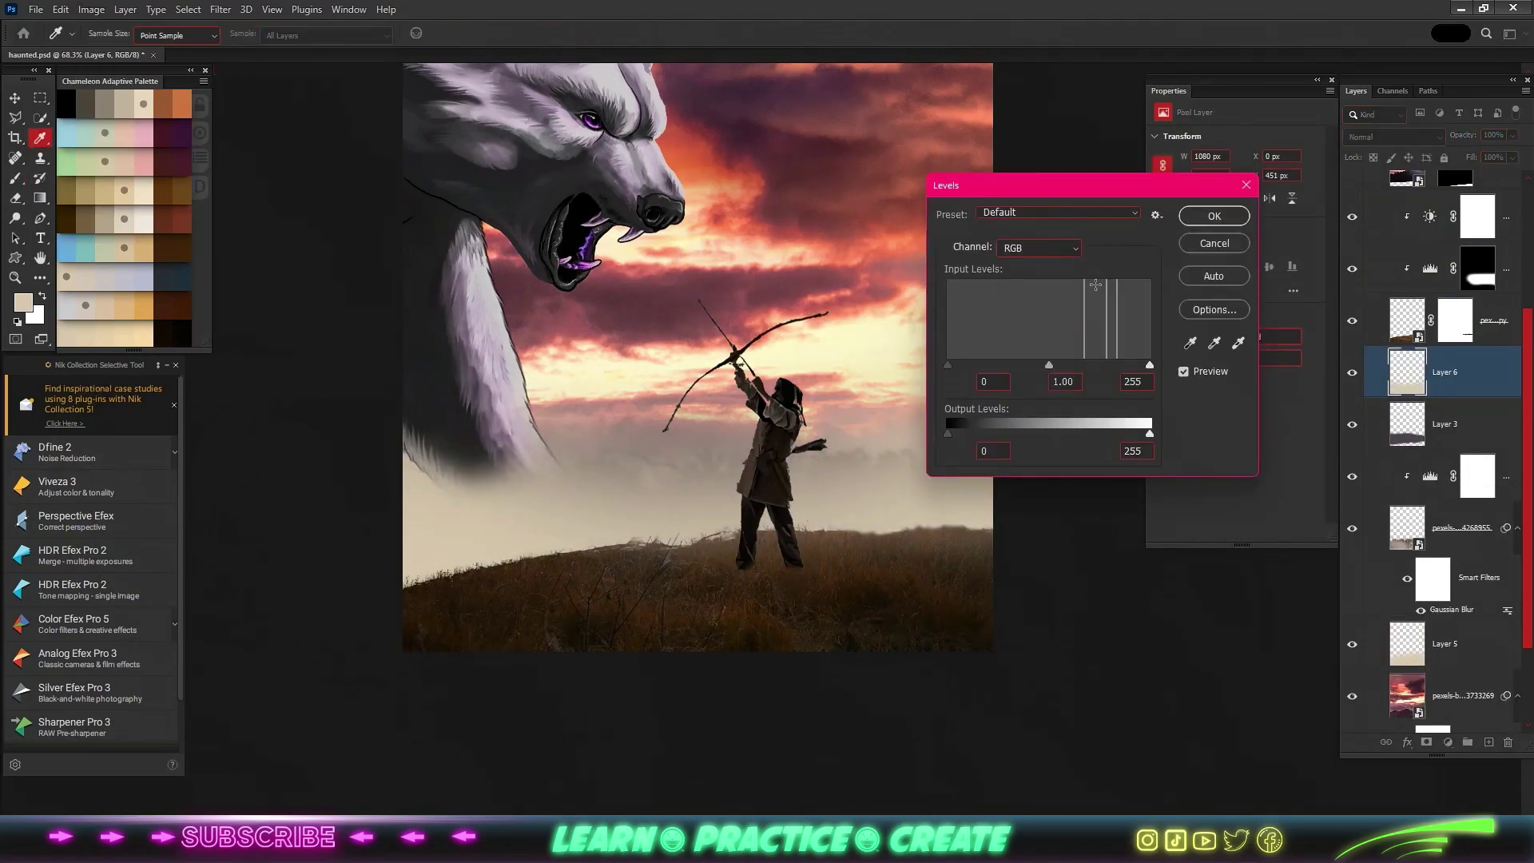
pyautogui.moveTo(1048, 365); pyautogui.dragTo(1092, 365)
pyautogui.moveTo(948, 434); pyautogui.dragTo(979, 434)
pyautogui.press('Return')
pyautogui.press('2')
pyautogui.press('2')
pyautogui.press('b')
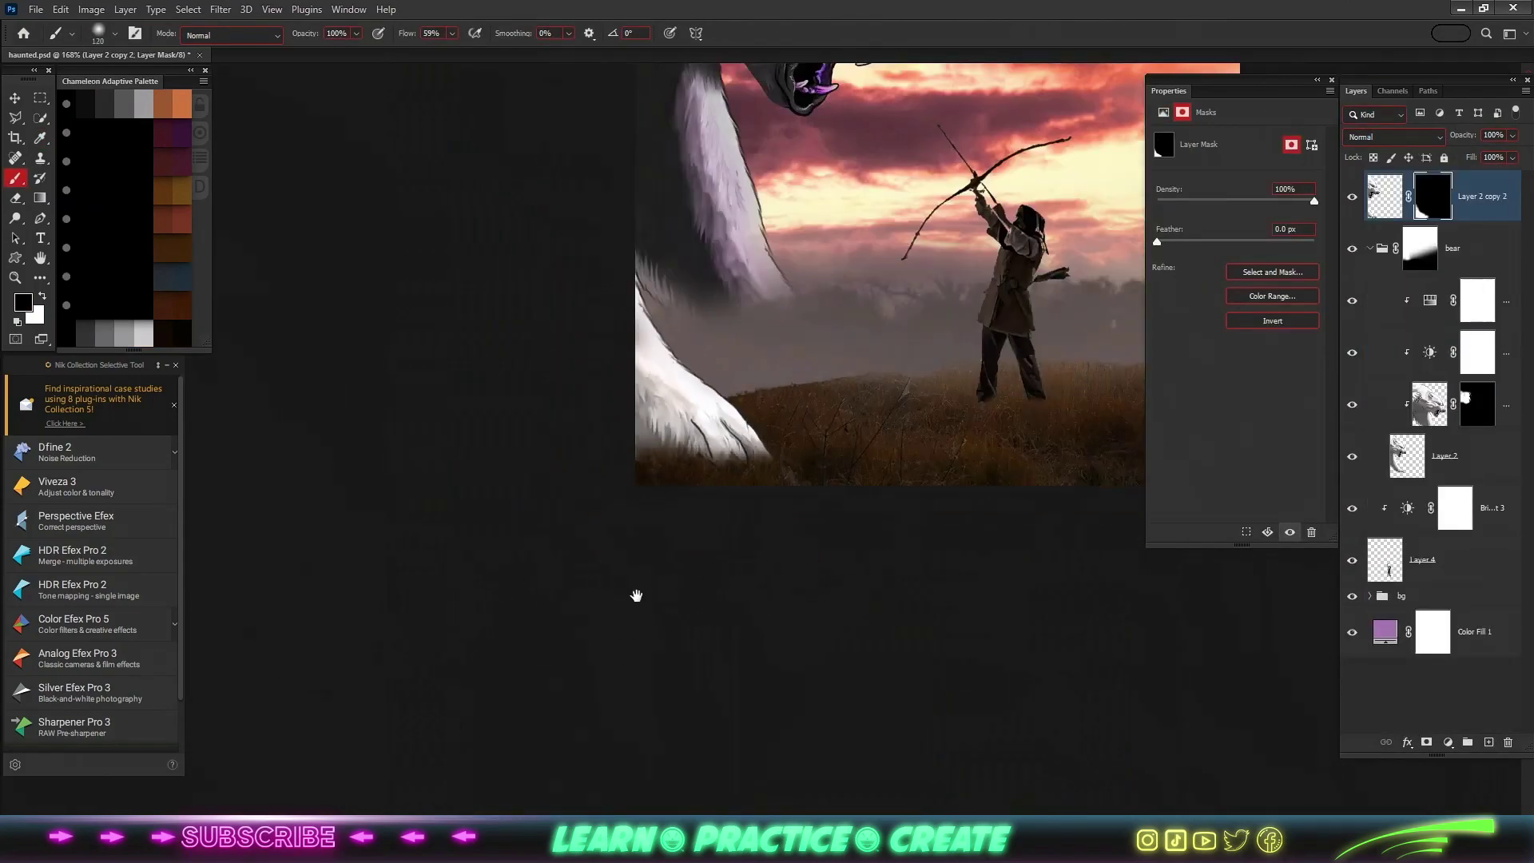
# - Darken the bear copy with a Brightness/Contrast layer at -150 brightness
pyautogui.hotkey('ctrl', '0')
pyautogui.click(1448, 742)
pyautogui.click(1469, 518)
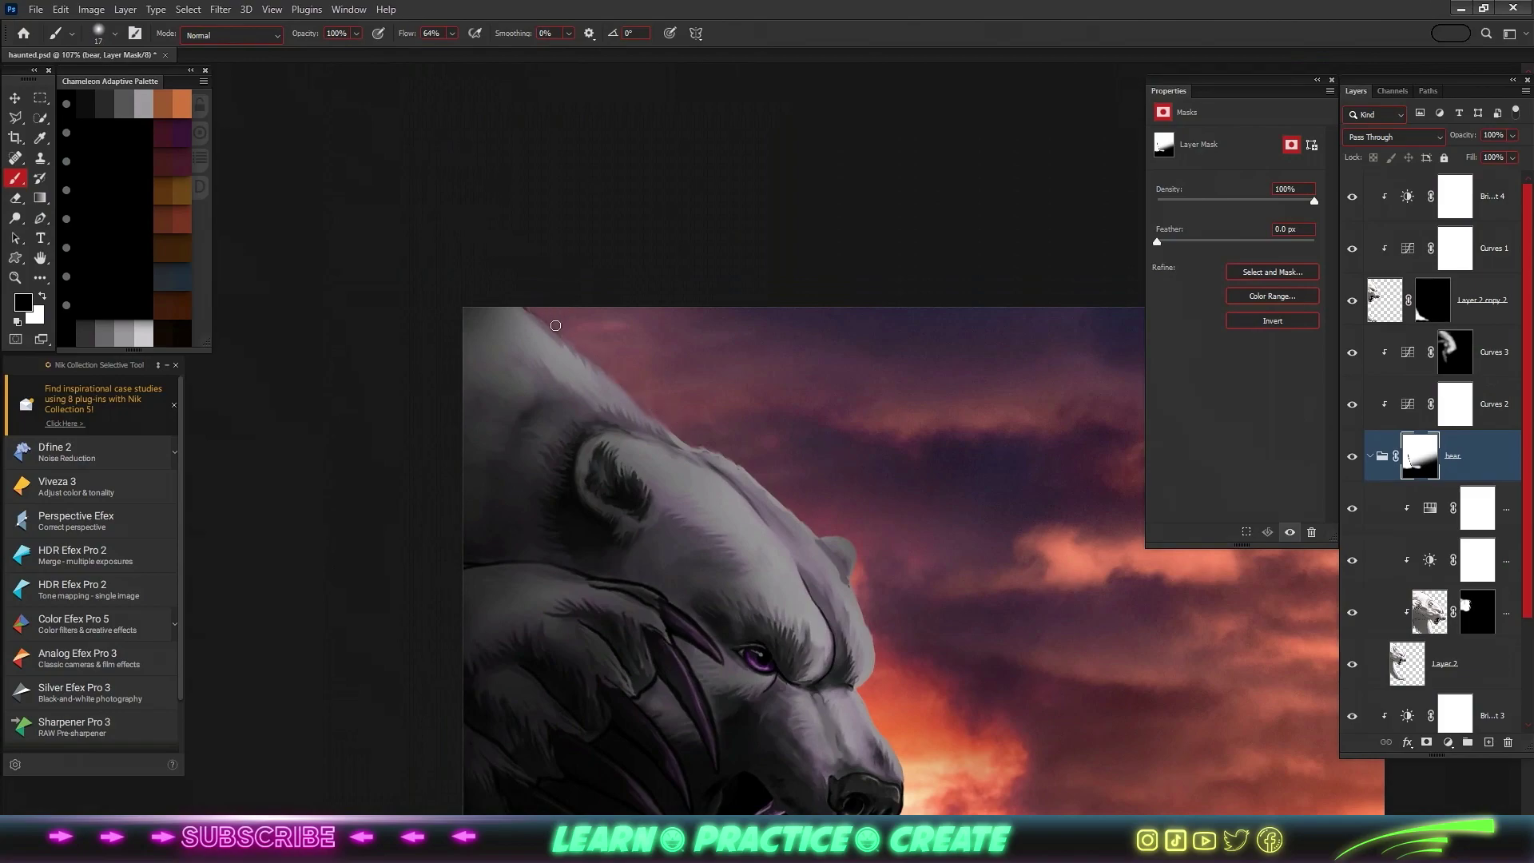
pyautogui.scroll(-2, 1458, 483)
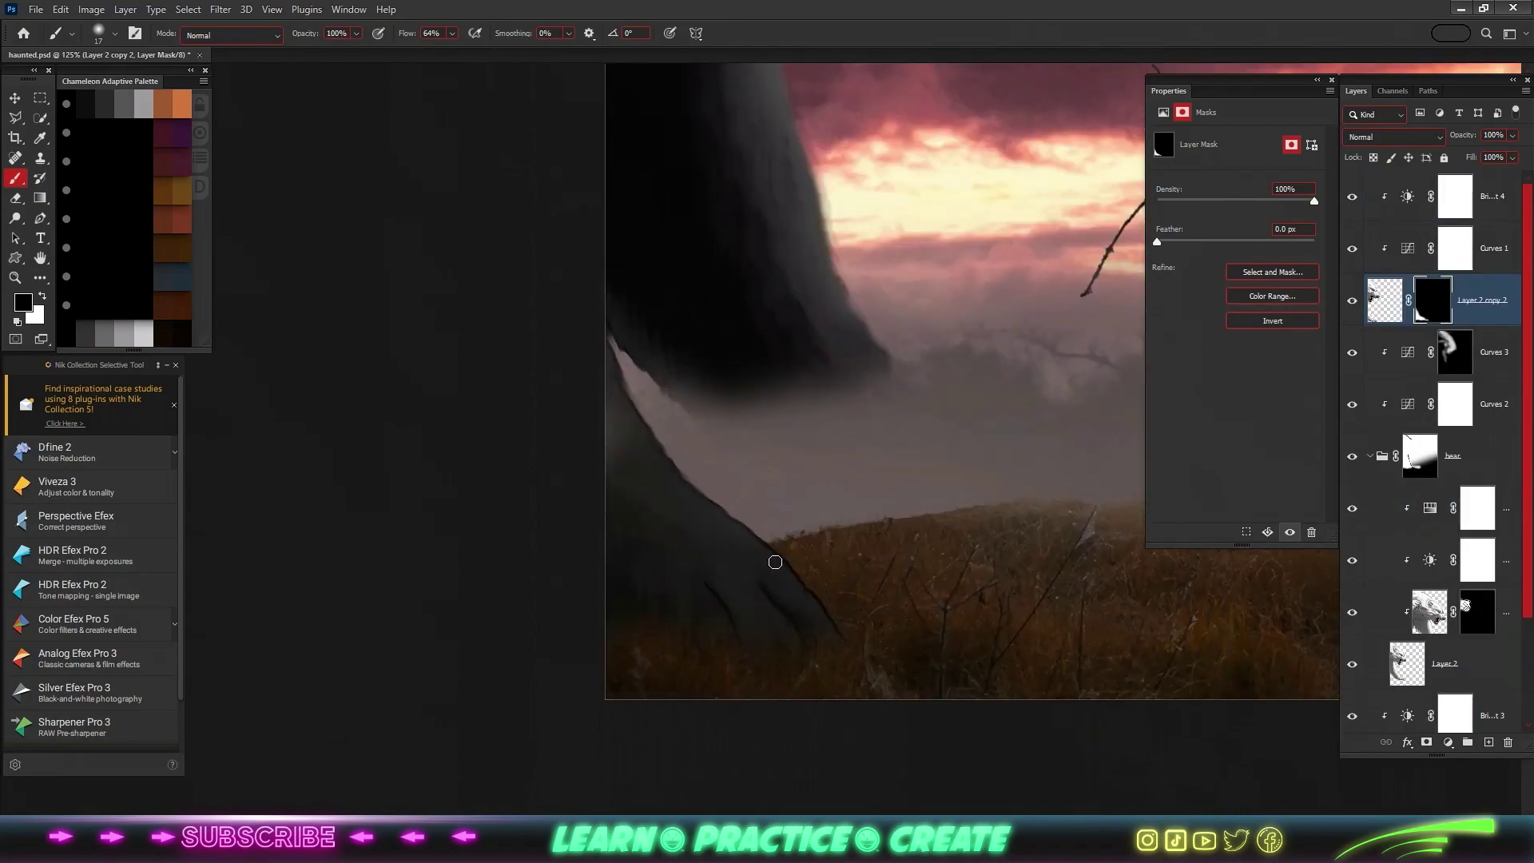
pyautogui.scroll(3, 775, 562)
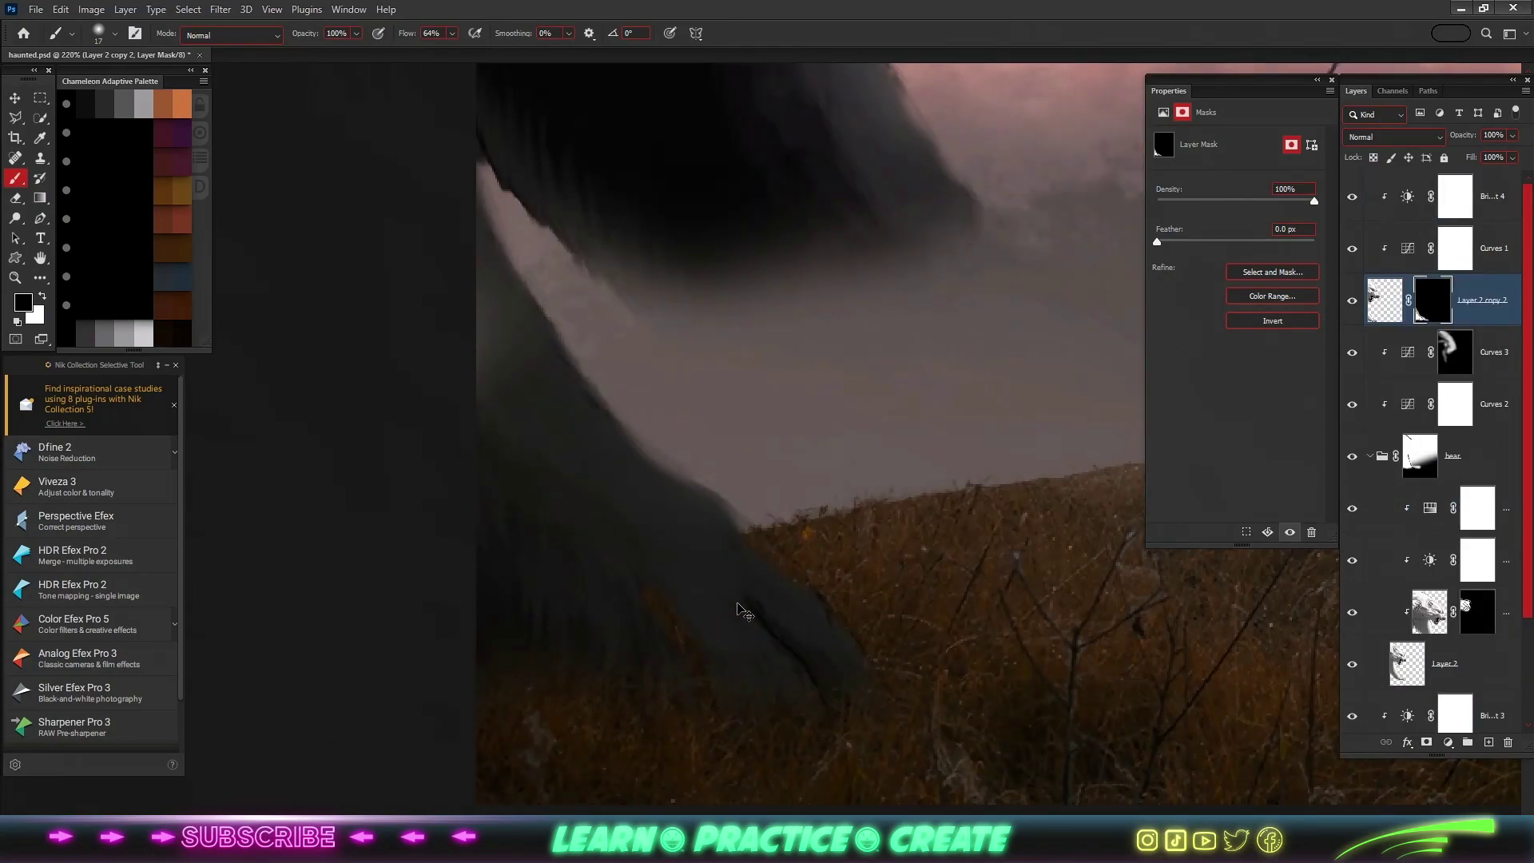
# - Convert the bear copy to a Smart Object and apply Gaussian Blur
pyautogui.rightClick(1482, 301)
pyautogui.click(1387, 336)
pyautogui.click(219, 9)
pyautogui.click(447, 267)
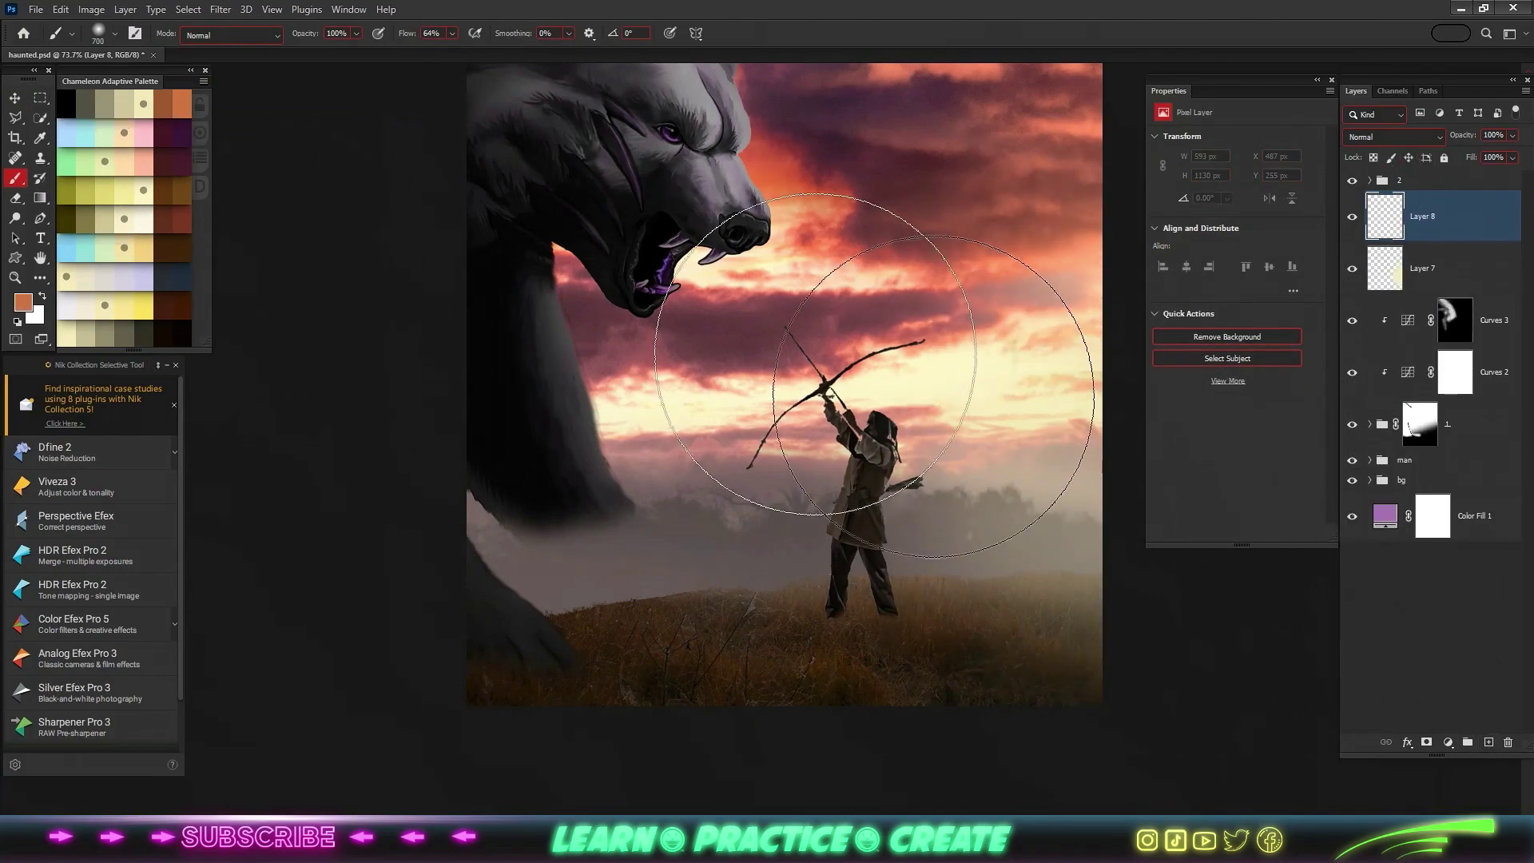
# - Set Layer 8 and a new orange Color Fill to Linear Dodge (Add), then duplicate the fill
pyautogui.click(1394, 136)
pyautogui.click(1404, 329)
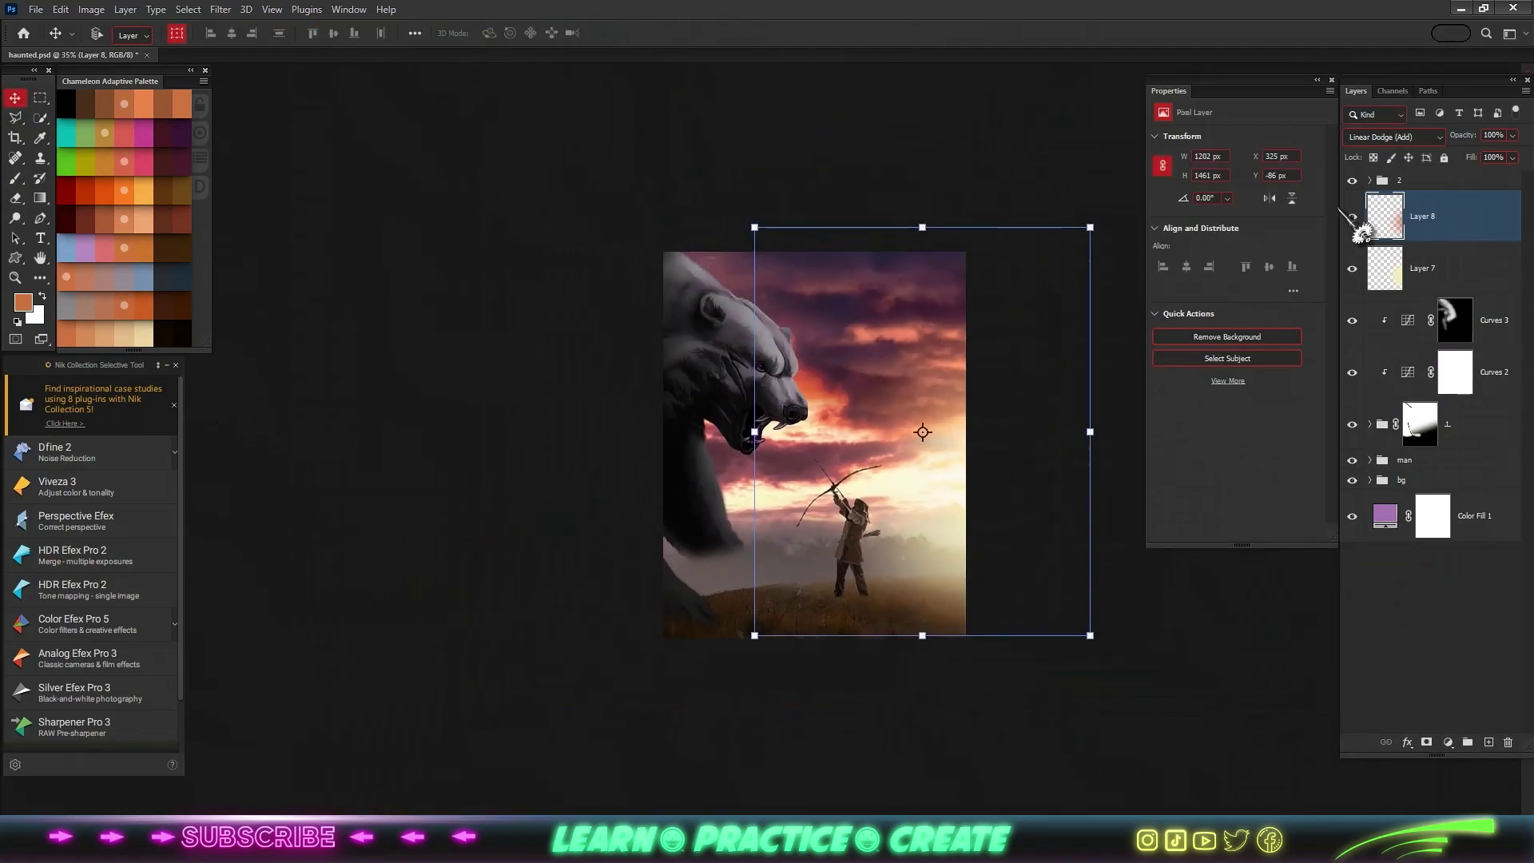
pyautogui.click(1441, 468)
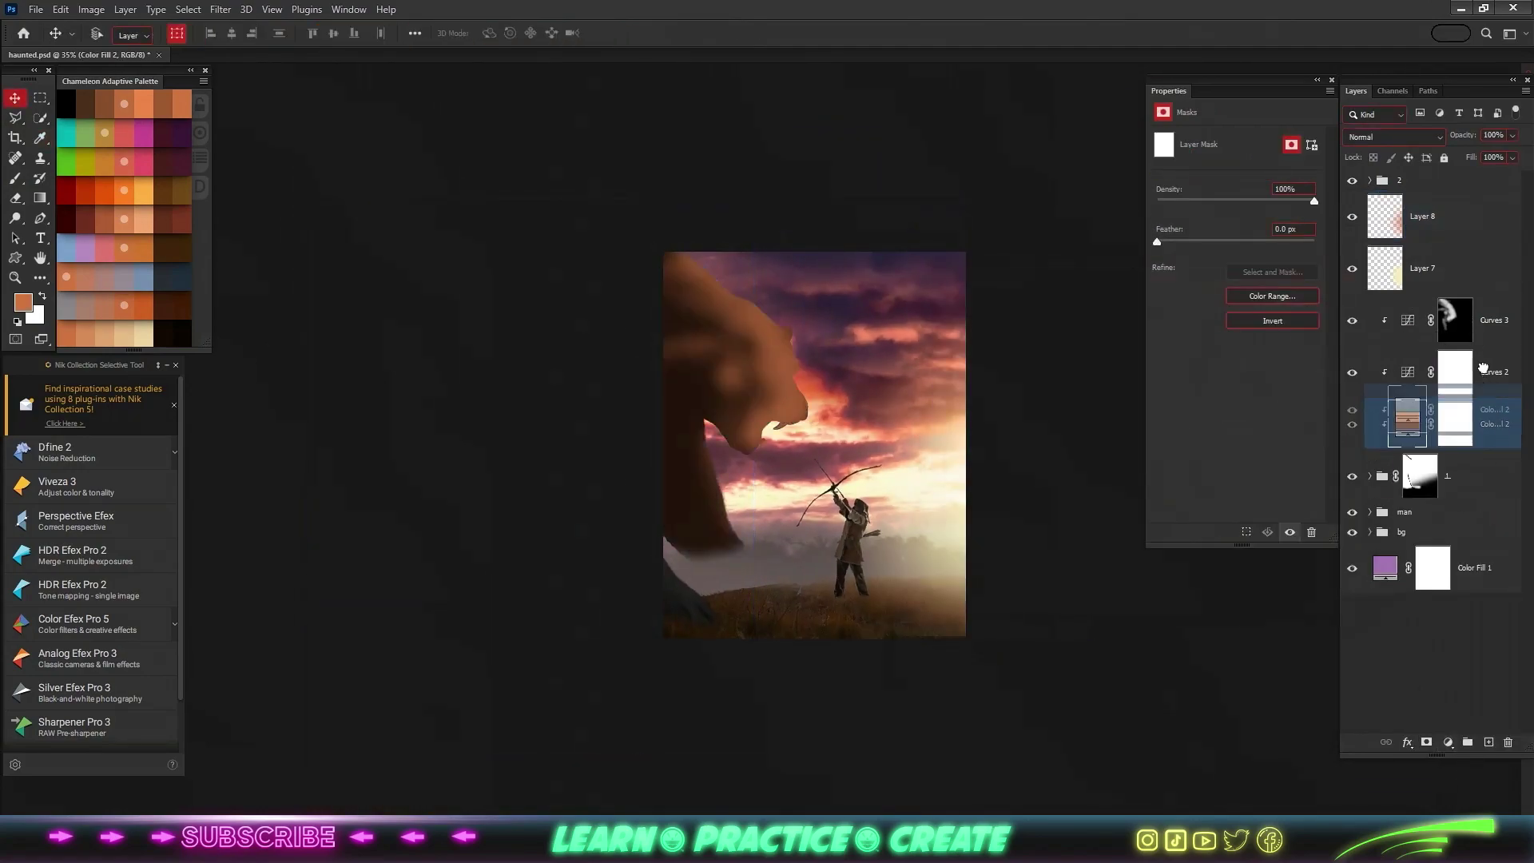
pyautogui.click(1395, 137)
pyautogui.click(1415, 302)
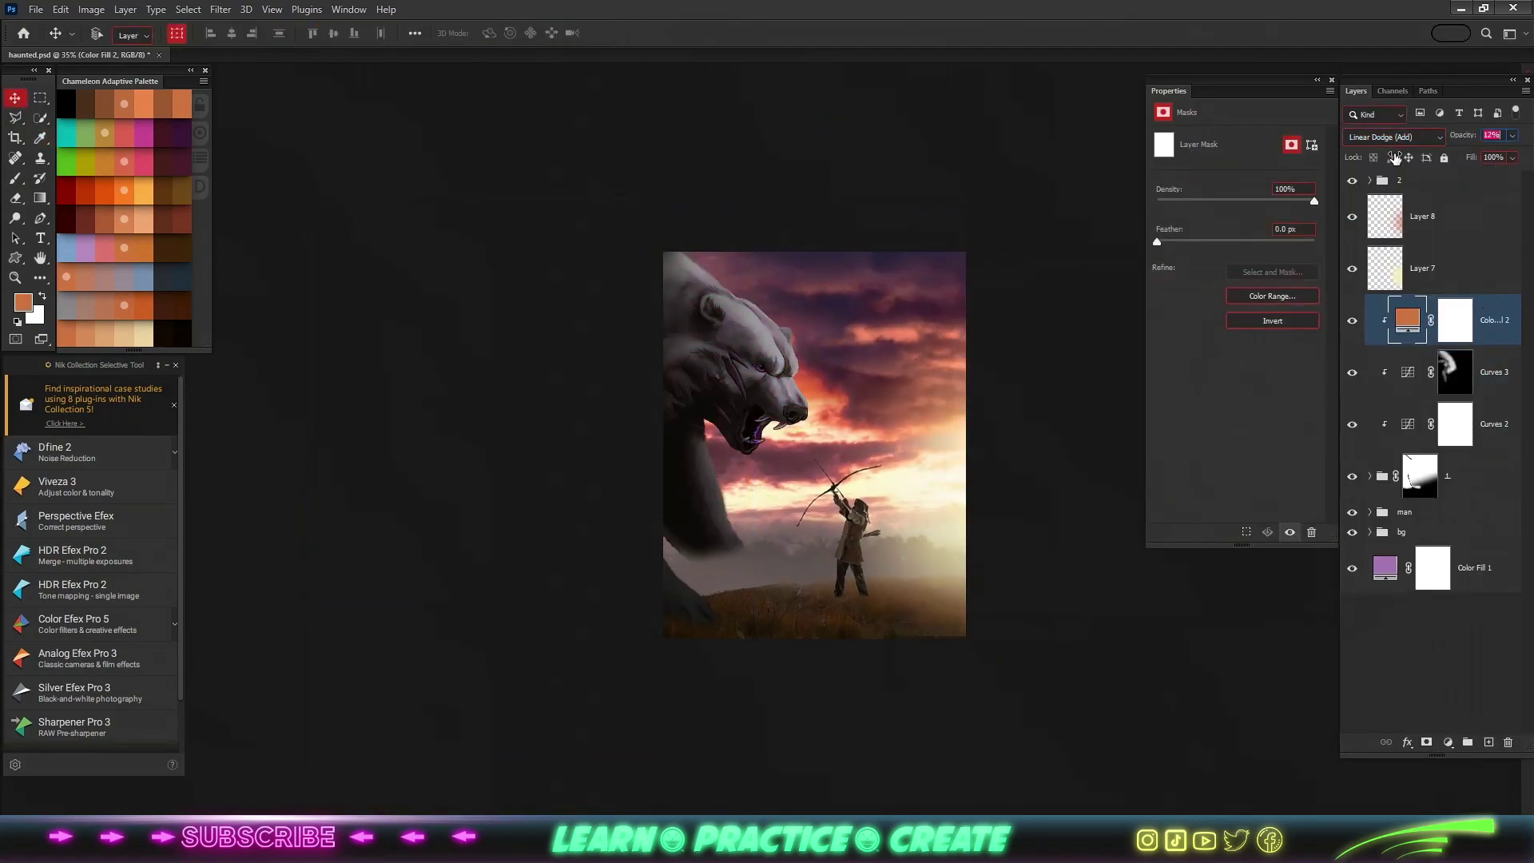
pyautogui.hotkey('ctrl', 'j')
pyautogui.click(1456, 321)
# - Fill the copy's mask black and paint white orange light along the bear's brow
pyautogui.hotkey('ctrl', 'i')
pyautogui.scroll(5, 811, 405)
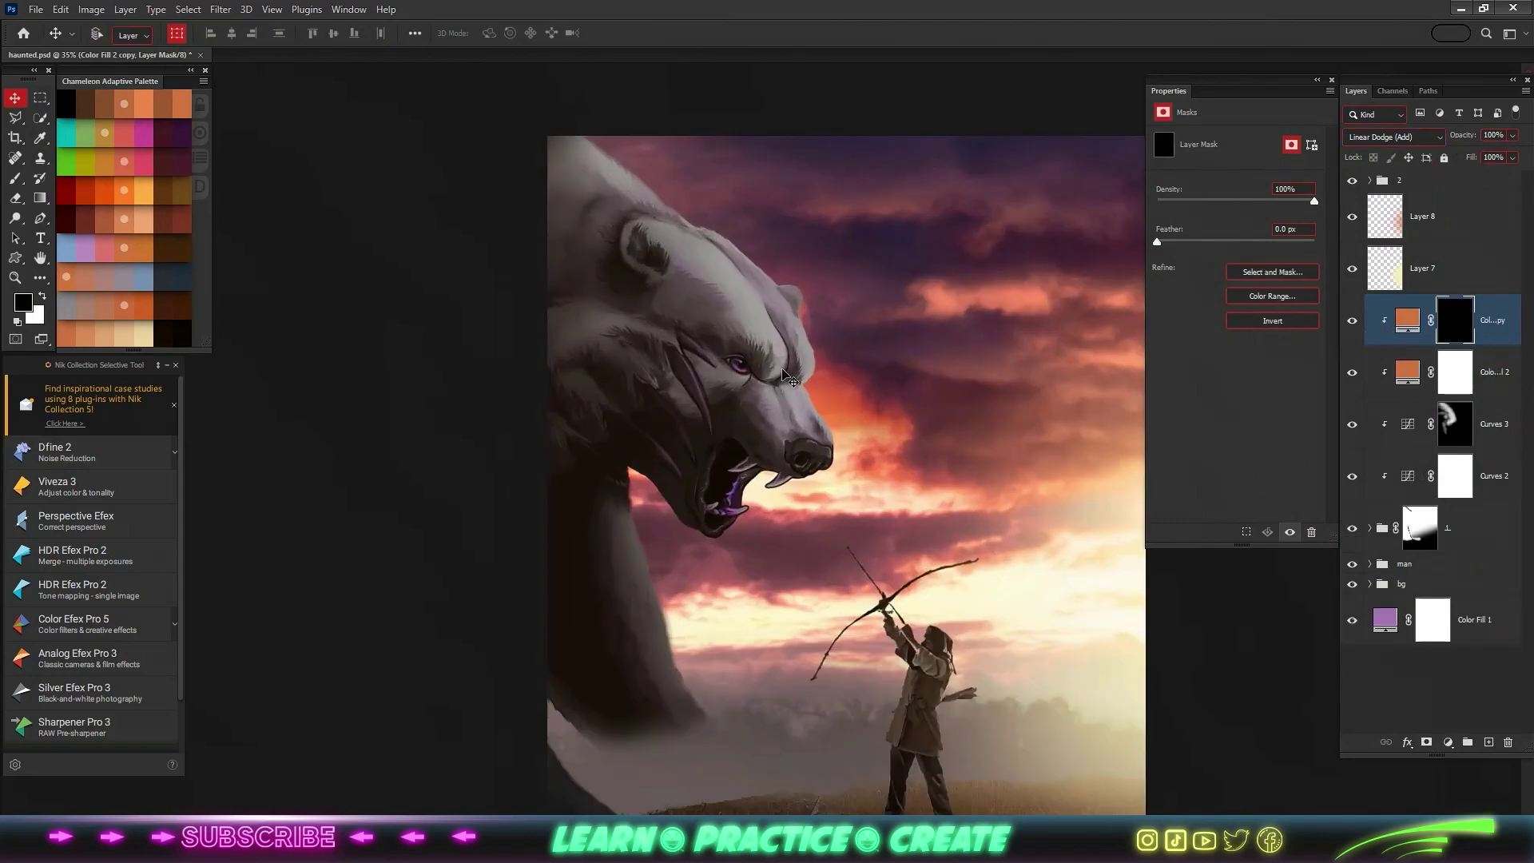
pyautogui.press('b')
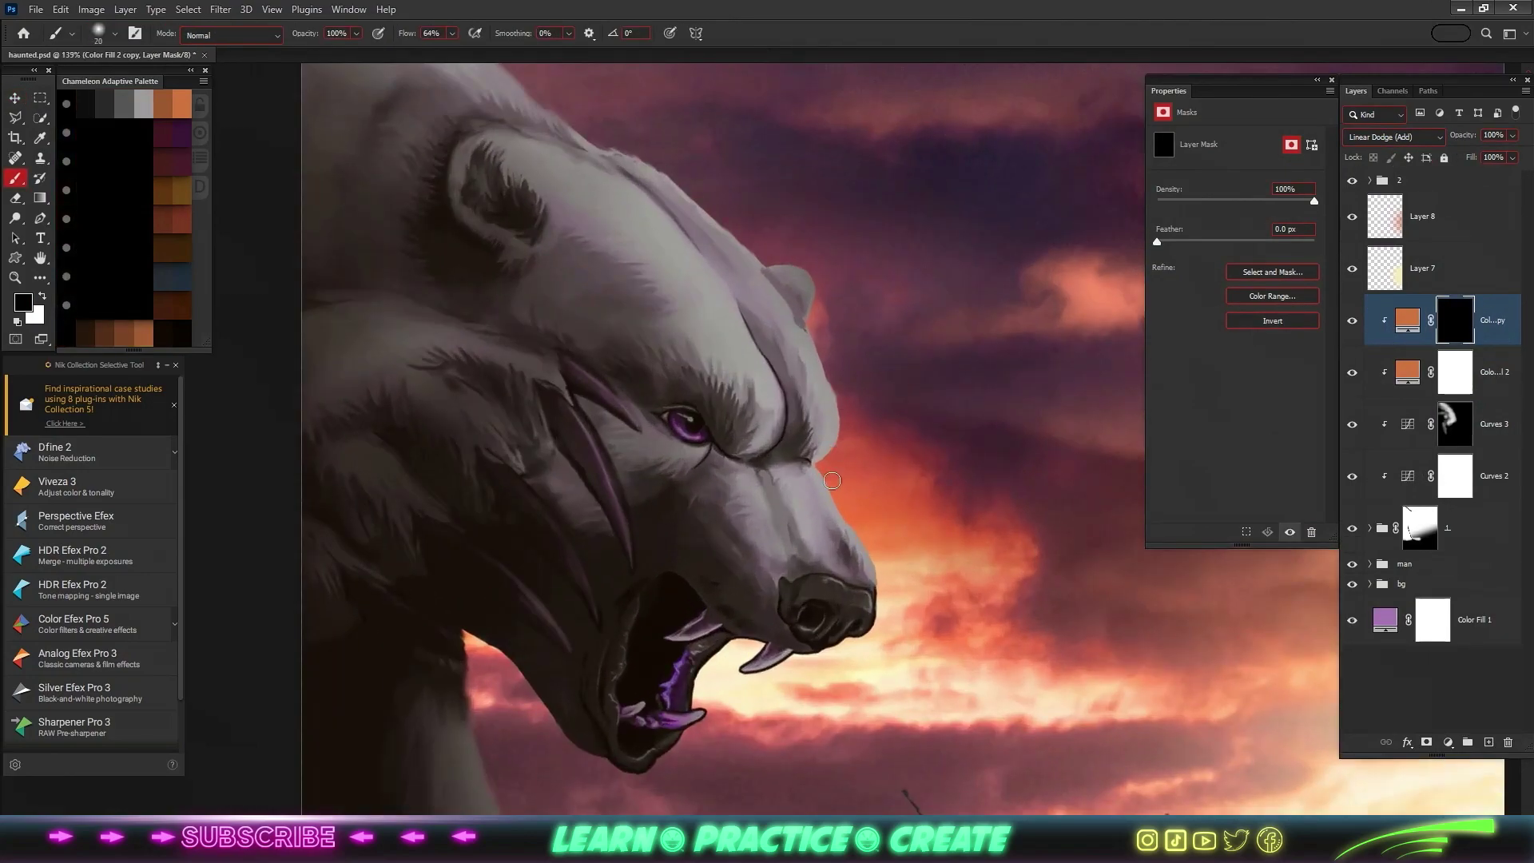
pyautogui.press('x')
pyautogui.moveTo(831, 391); pyautogui.dragTo(830, 461)
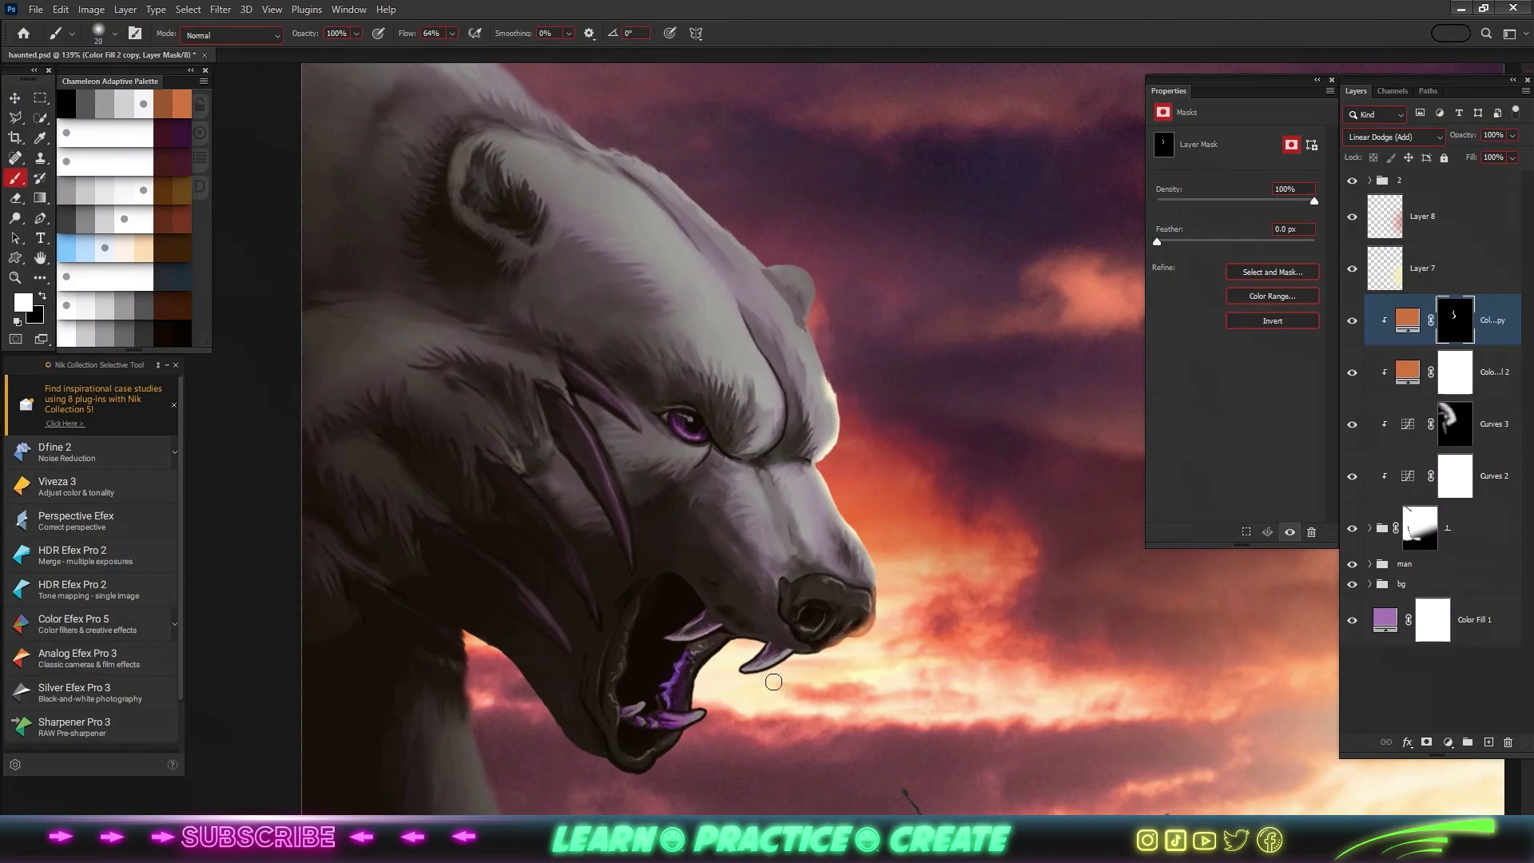
# - Paint rim light along the bear's head edge, raising brush flow to 14%
pyautogui.scroll(3, 627, 781)
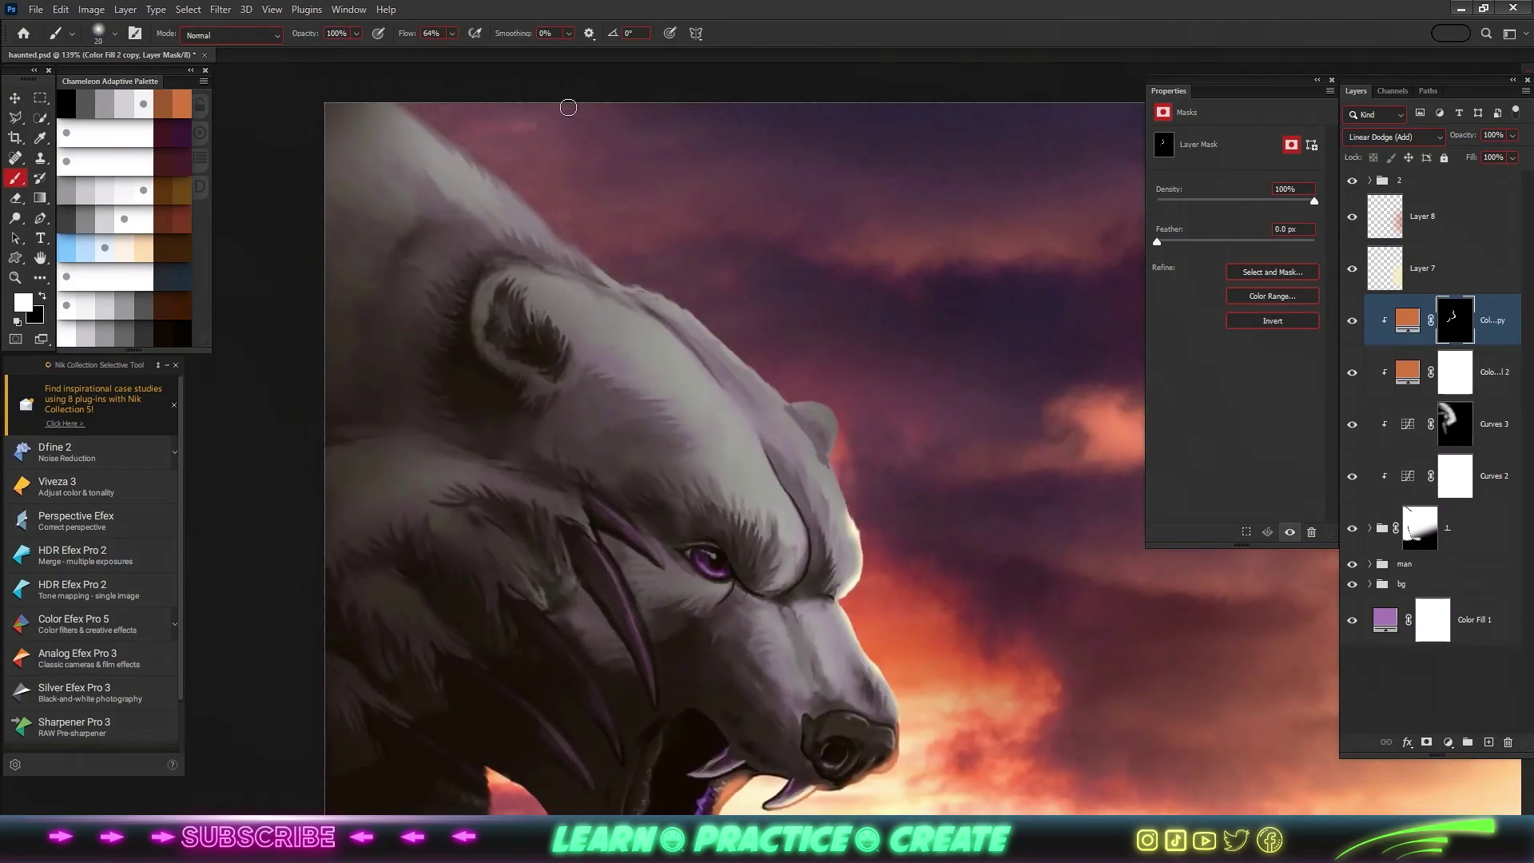
pyautogui.moveTo(581, 161); pyautogui.dragTo(847, 679)
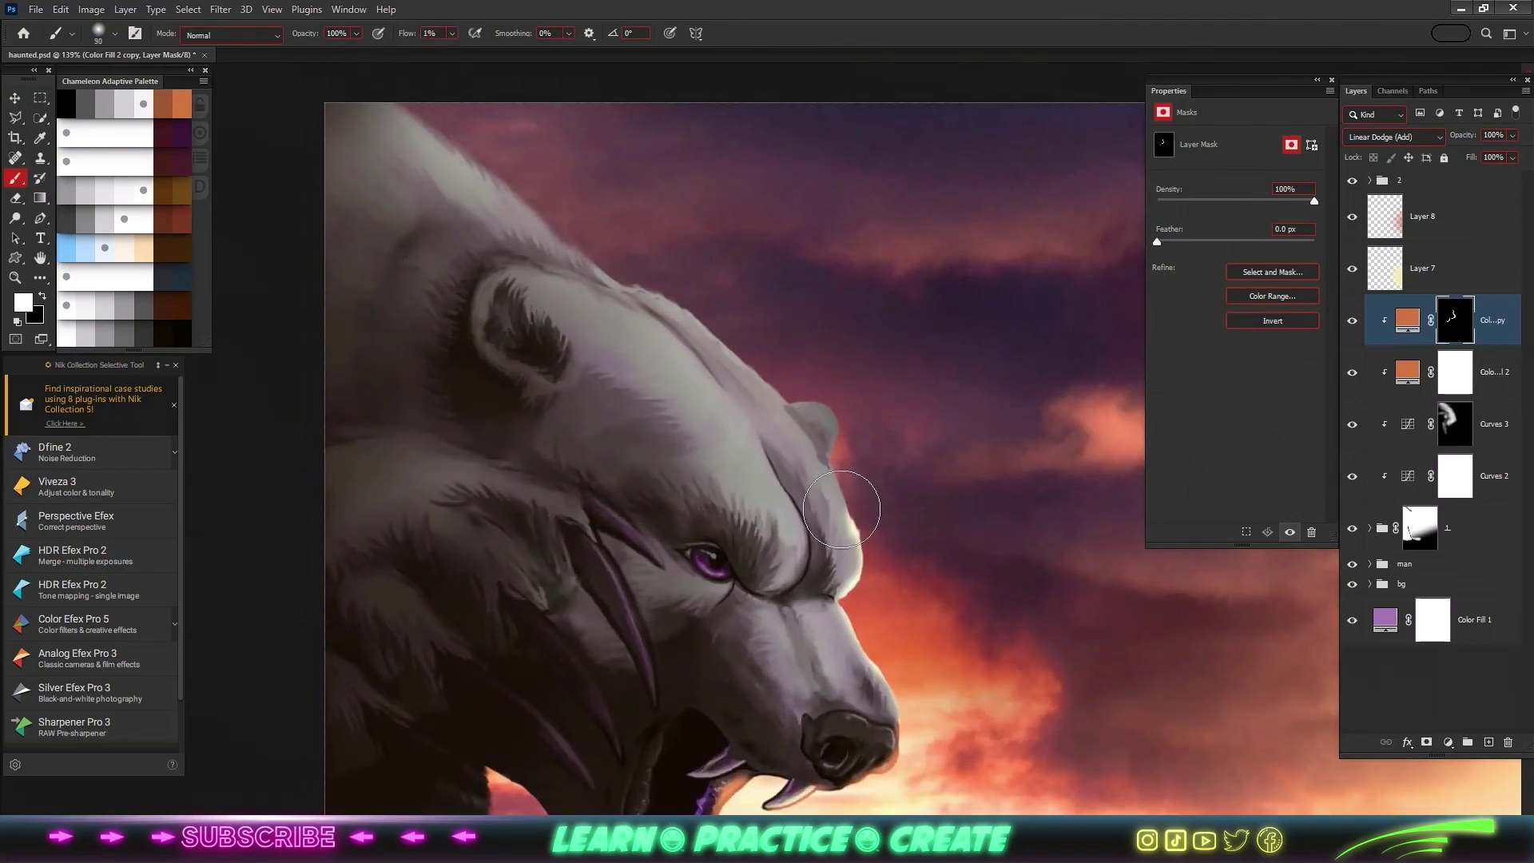
pyautogui.hotkey('shift', '1')
pyautogui.hotkey('shift', '4')
pyautogui.moveTo(392, 120)
pyautogui.mouseDown()
pyautogui.moveTo(861, 580)
pyautogui.moveTo(416, 208)
pyautogui.mouseUp()
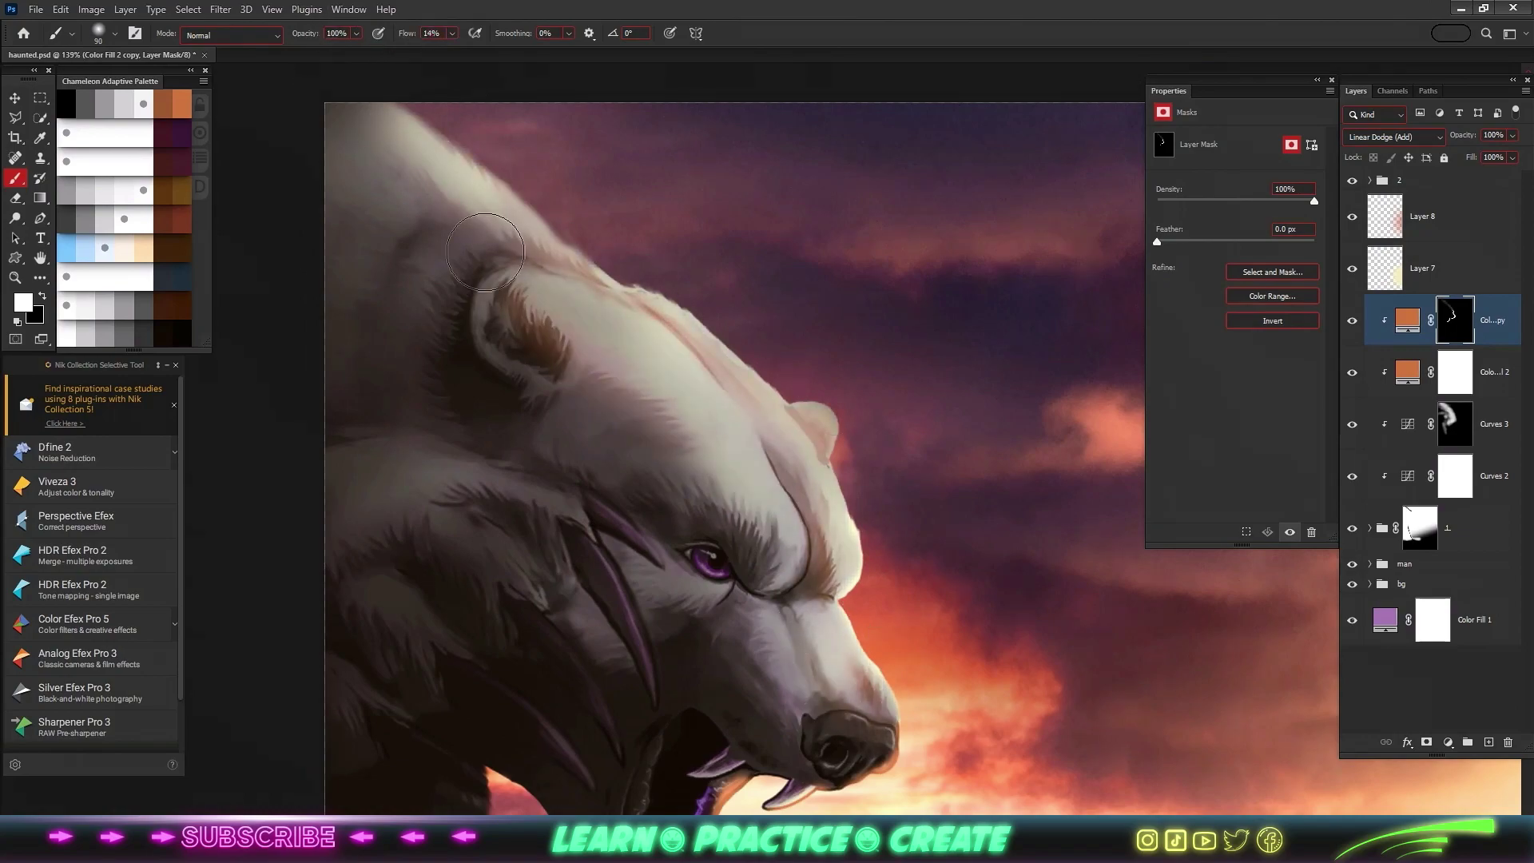
pyautogui.scroll(-6, 687, 485)
pyautogui.scroll(-1, 688, 485)
pyautogui.moveTo(639, 559)
pyautogui.mouseDown()
pyautogui.moveTo(687, 485)
pyautogui.moveTo(610, 264)
pyautogui.moveTo(699, 632)
pyautogui.mouseUp()
pyautogui.scroll(-6, 687, 485)
# - Add more warm light on the bear's brow, then select the archer layer for resizing
pyautogui.press('x')
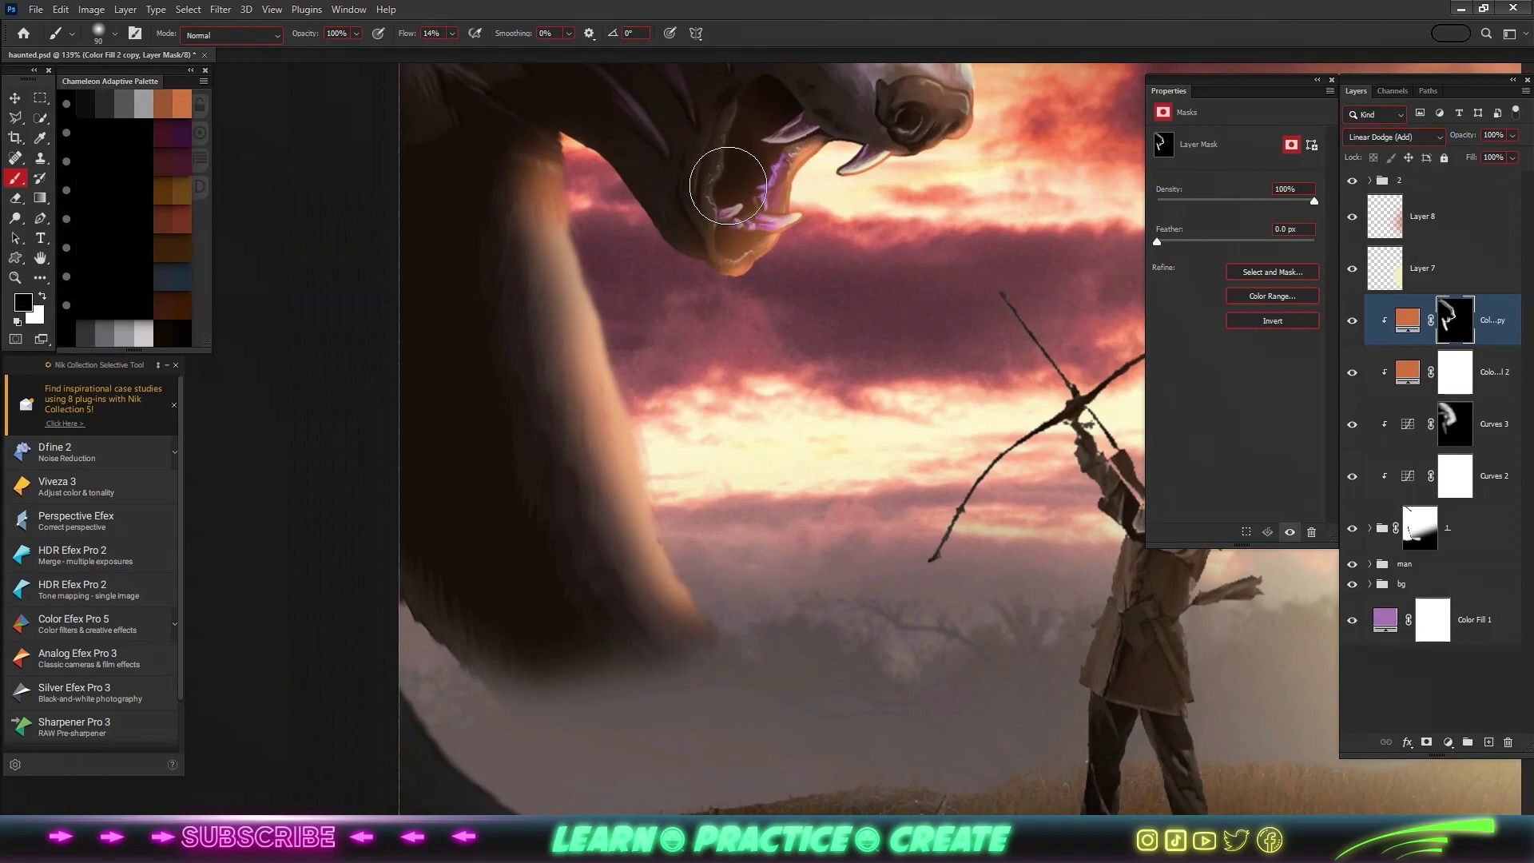
pyautogui.scroll(-3, 719, 320)
pyautogui.scroll(-2, 839, 399)
pyautogui.press('x')
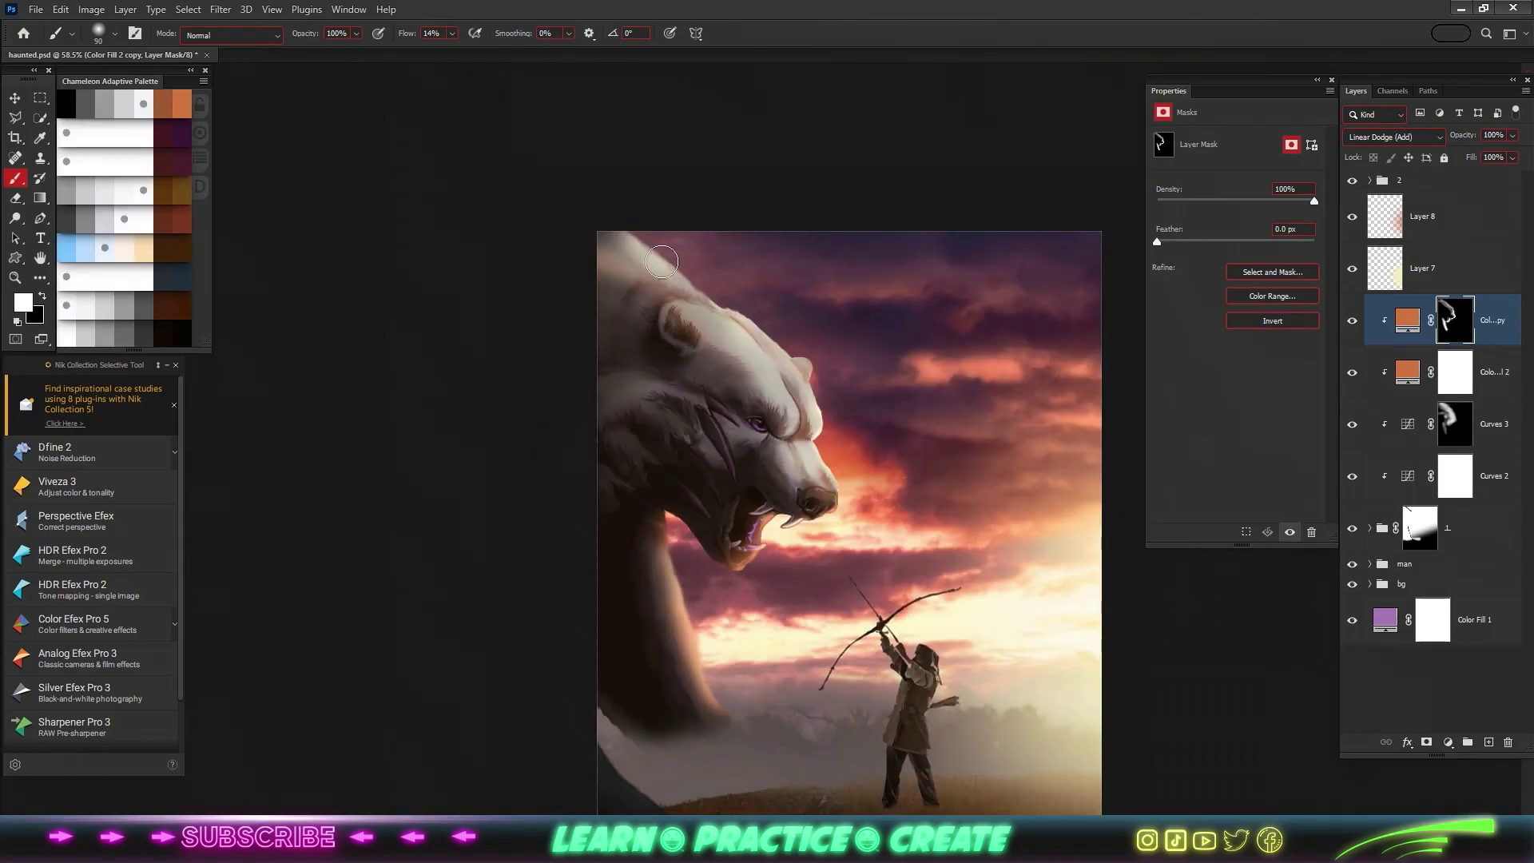
pyautogui.moveTo(708, 410); pyautogui.dragTo(591, 434)
pyautogui.press('x')
pyautogui.scroll(-1, 609, 412)
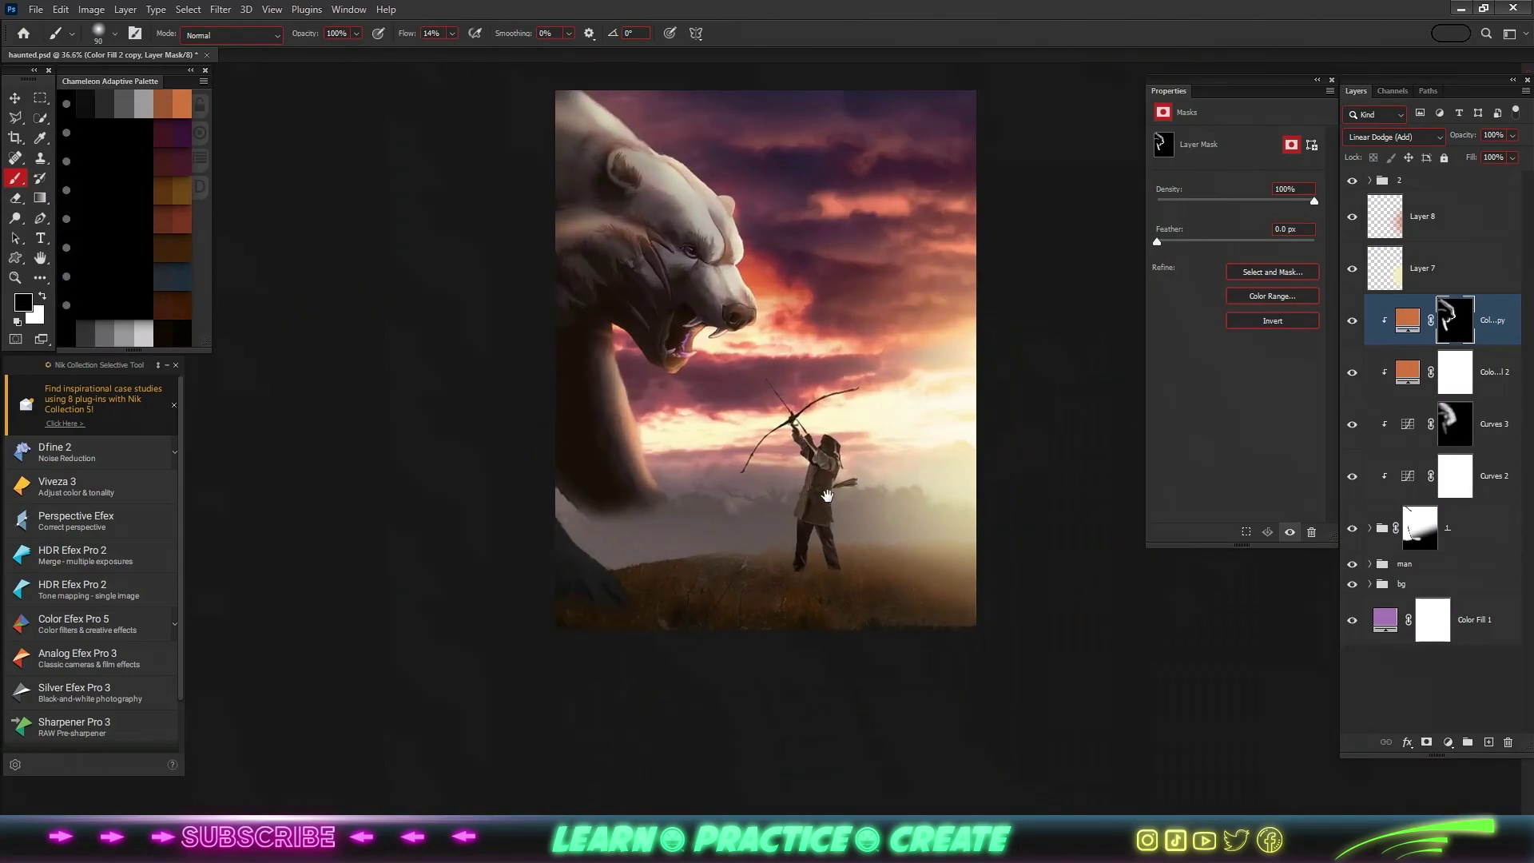
pyautogui.scroll(2, 879, 399)
pyautogui.keyDown('ctrl'); pyautogui.click(792, 380); pyautogui.keyUp('ctrl')
pyautogui.hotkey('ctrl', 't')
# - Shrink the archer with Free Transform and move it to the lower right
pyautogui.moveTo(789, 378); pyautogui.dragTo(927, 557)
pyautogui.press('Return')
pyautogui.keyDown('ctrl'); pyautogui.click(911, 554); pyautogui.keyUp('ctrl')
pyautogui.scroll(3, 928, 558)
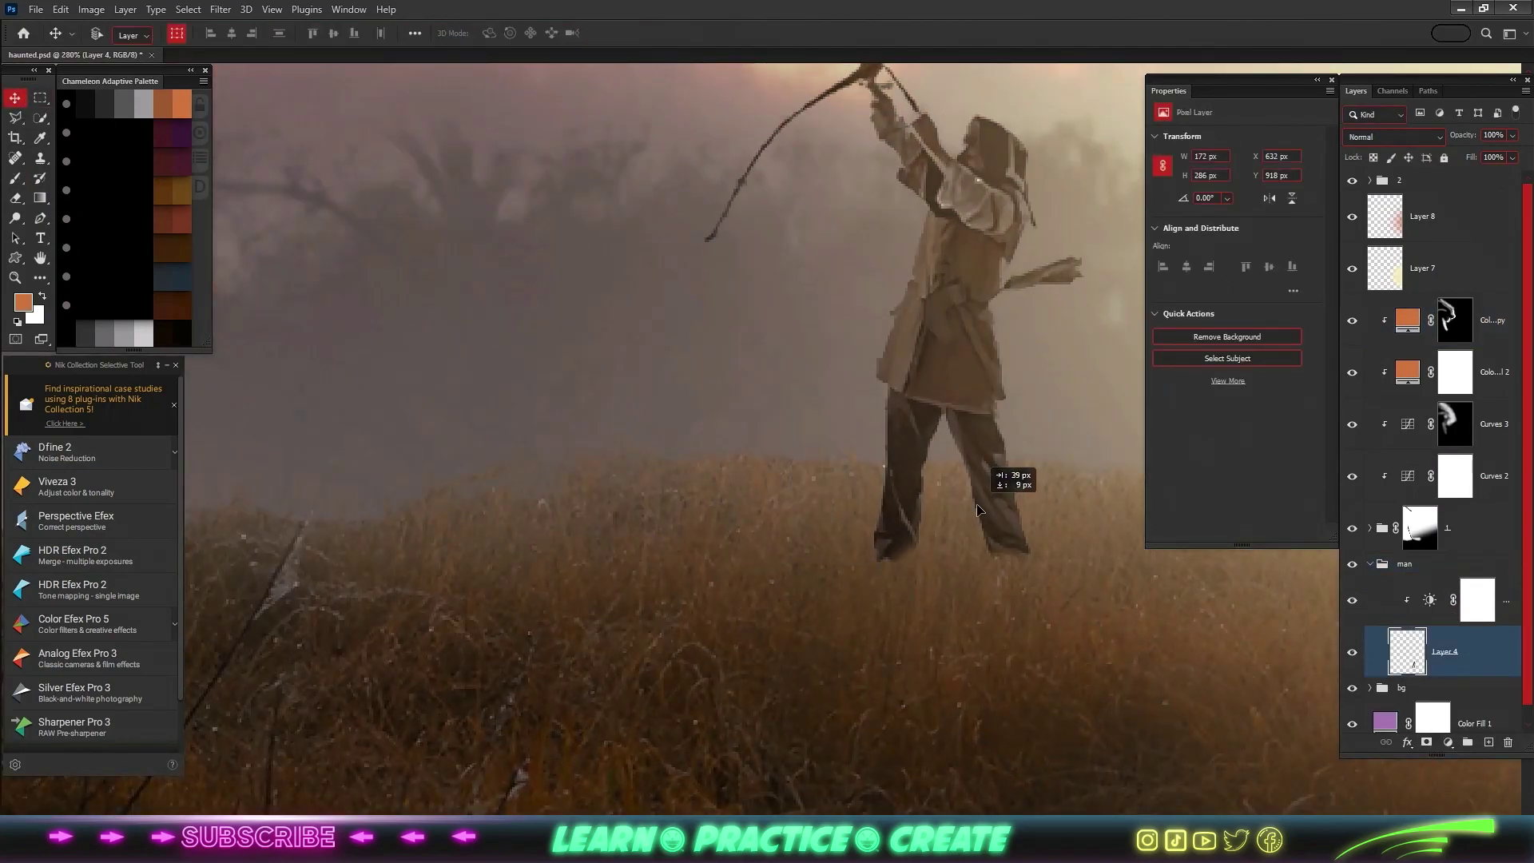
pyautogui.scroll(-3, 1004, 479)
pyautogui.scroll(-1, 925, 428)
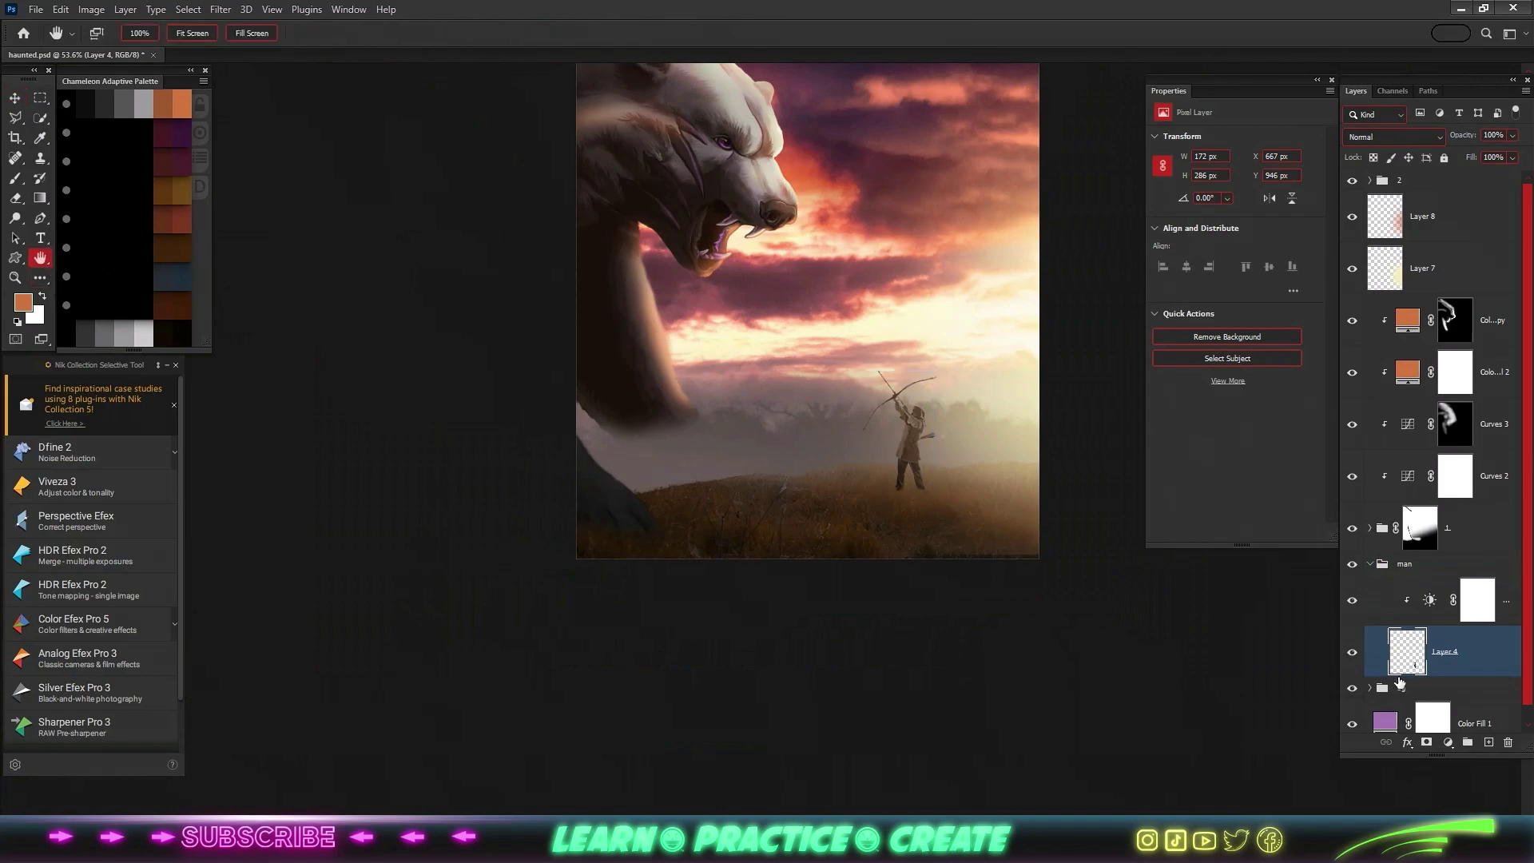
# - Flip the Color Fill 3 shadow and skew it along the grass under the archer's feet
pyautogui.rightClick(937, 456)
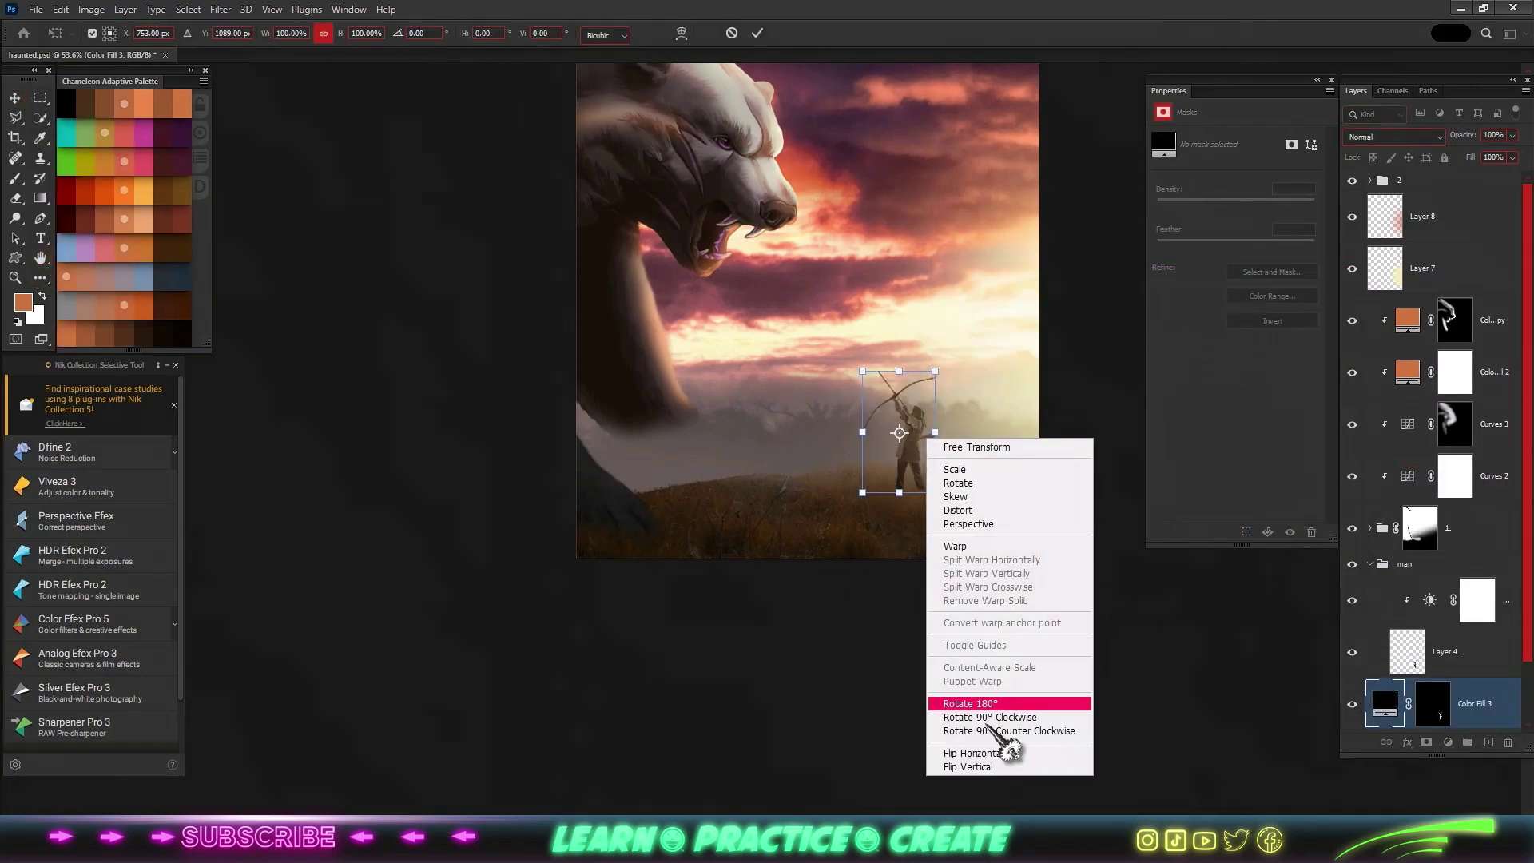
pyautogui.click(995, 766)
pyautogui.moveTo(899, 582); pyautogui.dragTo(753, 614)
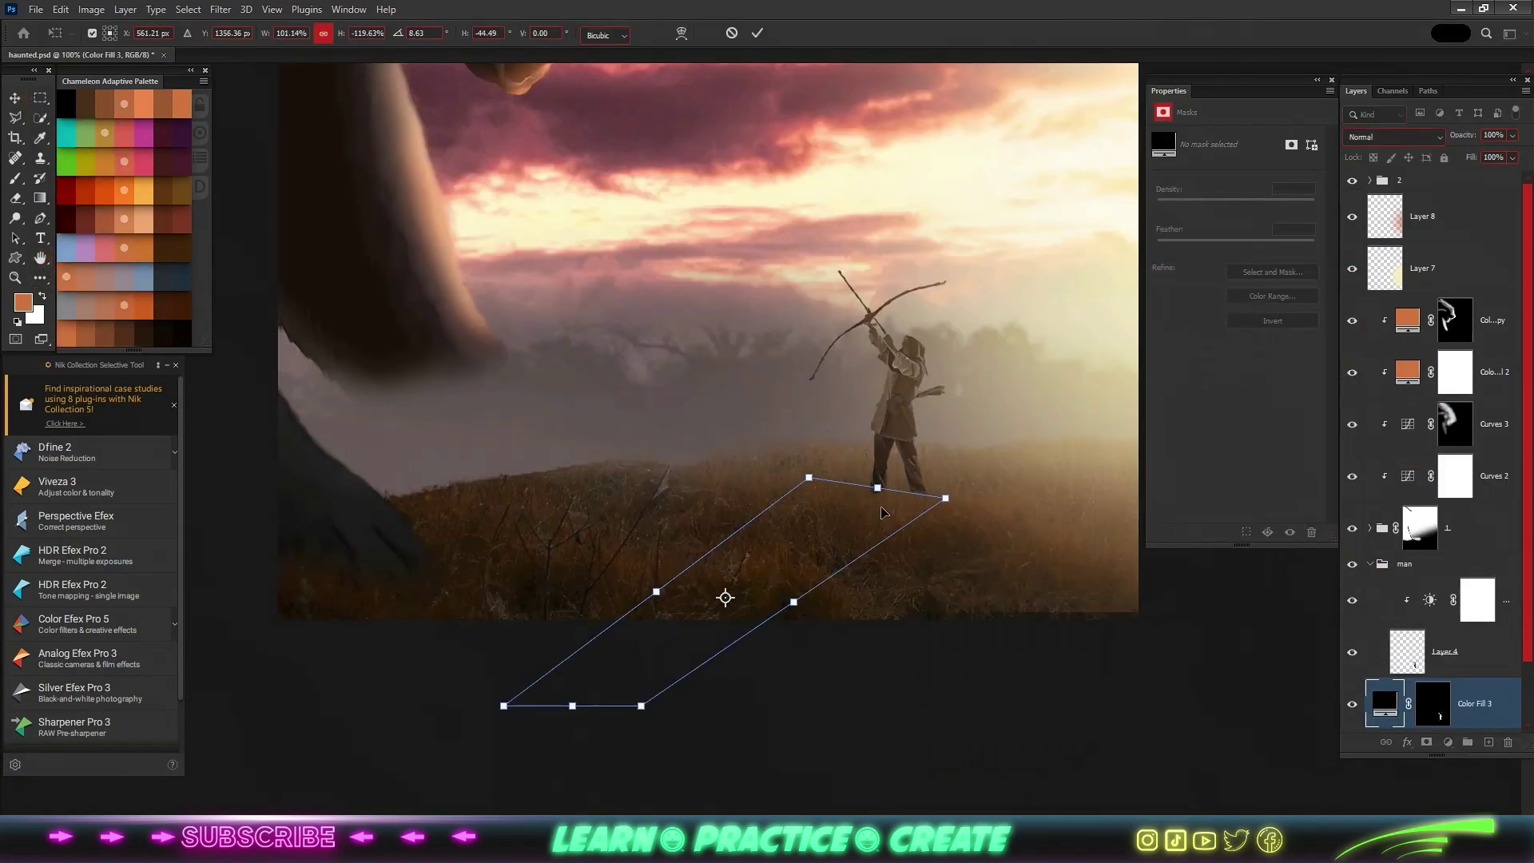
pyautogui.hotkey('ctrl', '1')
pyautogui.moveTo(894, 480); pyautogui.dragTo(905, 491)
pyautogui.moveTo(516, 697)
pyautogui.mouseDown()
pyautogui.moveTo(497, 679)
pyautogui.moveTo(626, 574)
pyautogui.mouseUp()
pyautogui.press('Return')
# - Fade the shadow with a gradient mask, set it to 81% opacity, and add a clipped Curves adjustment
pyautogui.press('g')
pyautogui.hotkey('ctrl', '0')
pyautogui.press('v')
pyautogui.scroll(5, 634, 497)
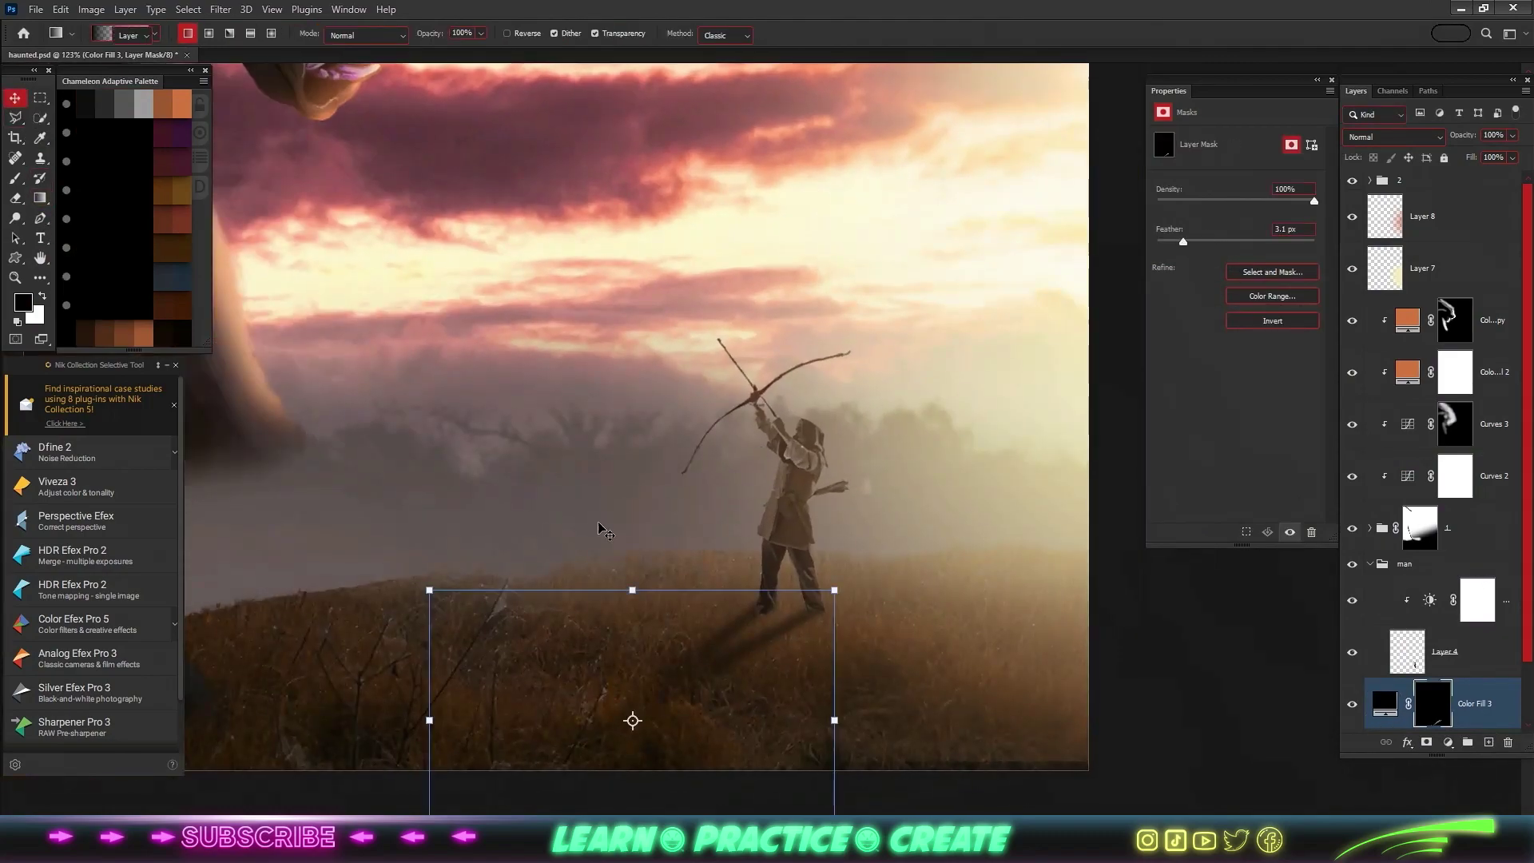
pyautogui.moveTo(759, 533); pyautogui.dragTo(774, 545)
pyautogui.scroll(-2, 831, 593)
pyautogui.moveTo(1465, 144); pyautogui.dragTo(1450, 146)
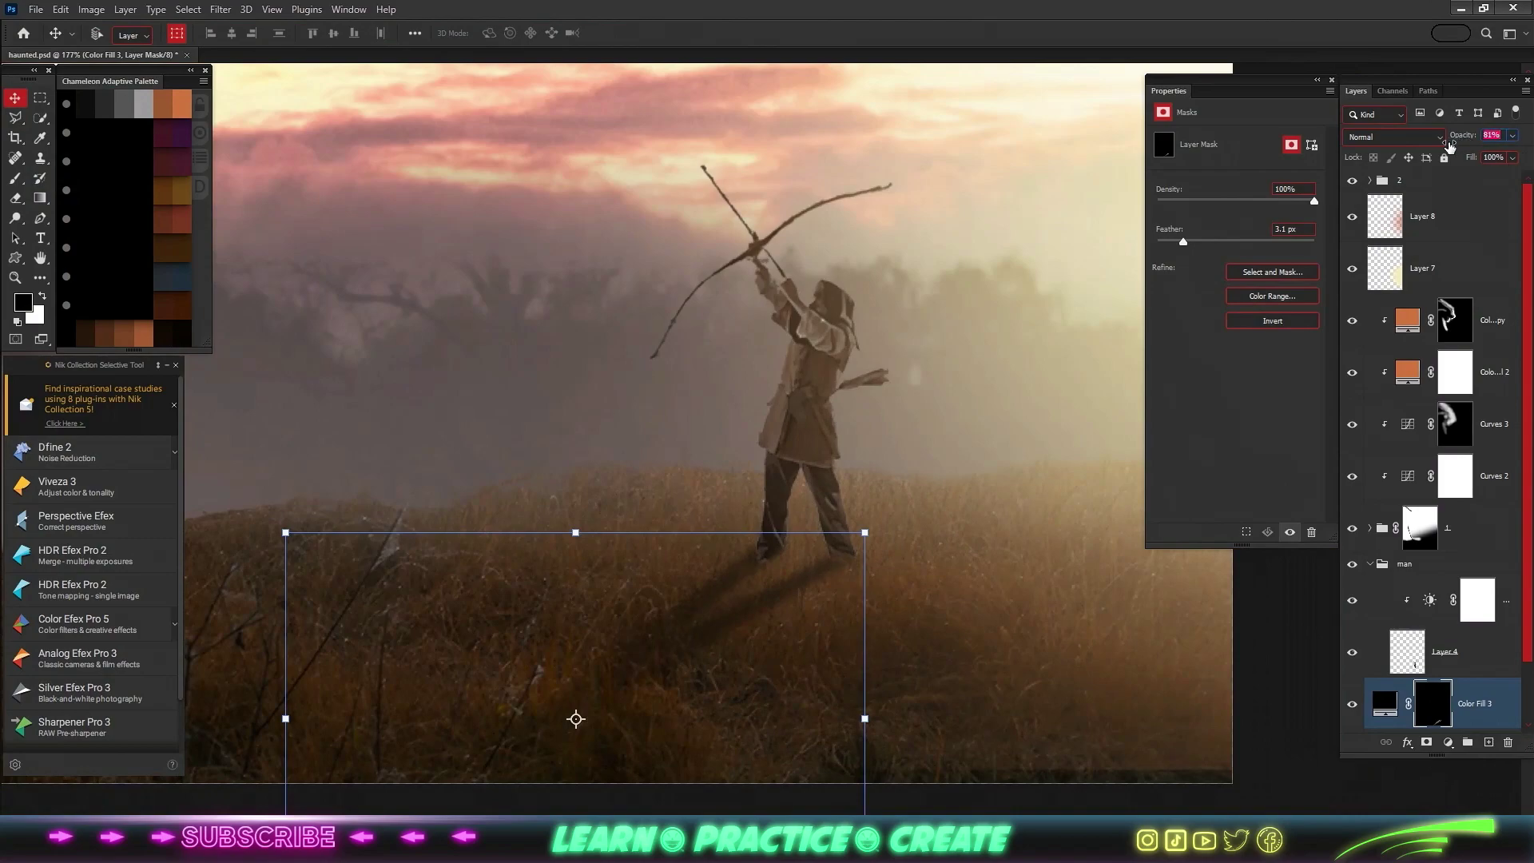
pyautogui.click(1448, 742)
pyautogui.click(1435, 536)
# - Darken the archer with Curves, then brighten his face through an inverted Brightness/Contrast mask
pyautogui.moveTo(1312, 175); pyautogui.dragTo(1311, 263)
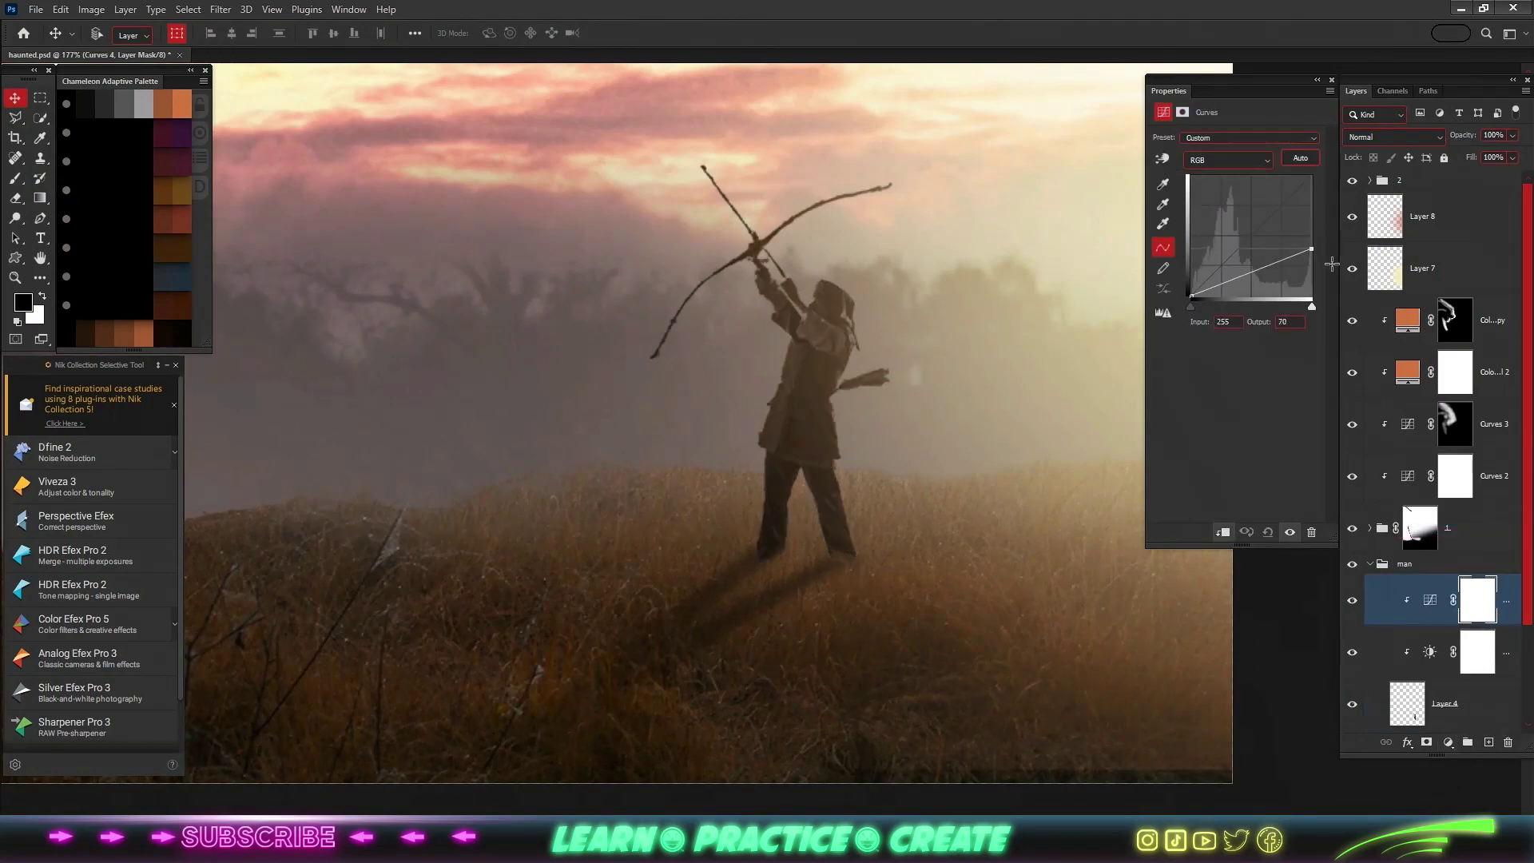
pyautogui.click(1448, 743)
pyautogui.click(1447, 508)
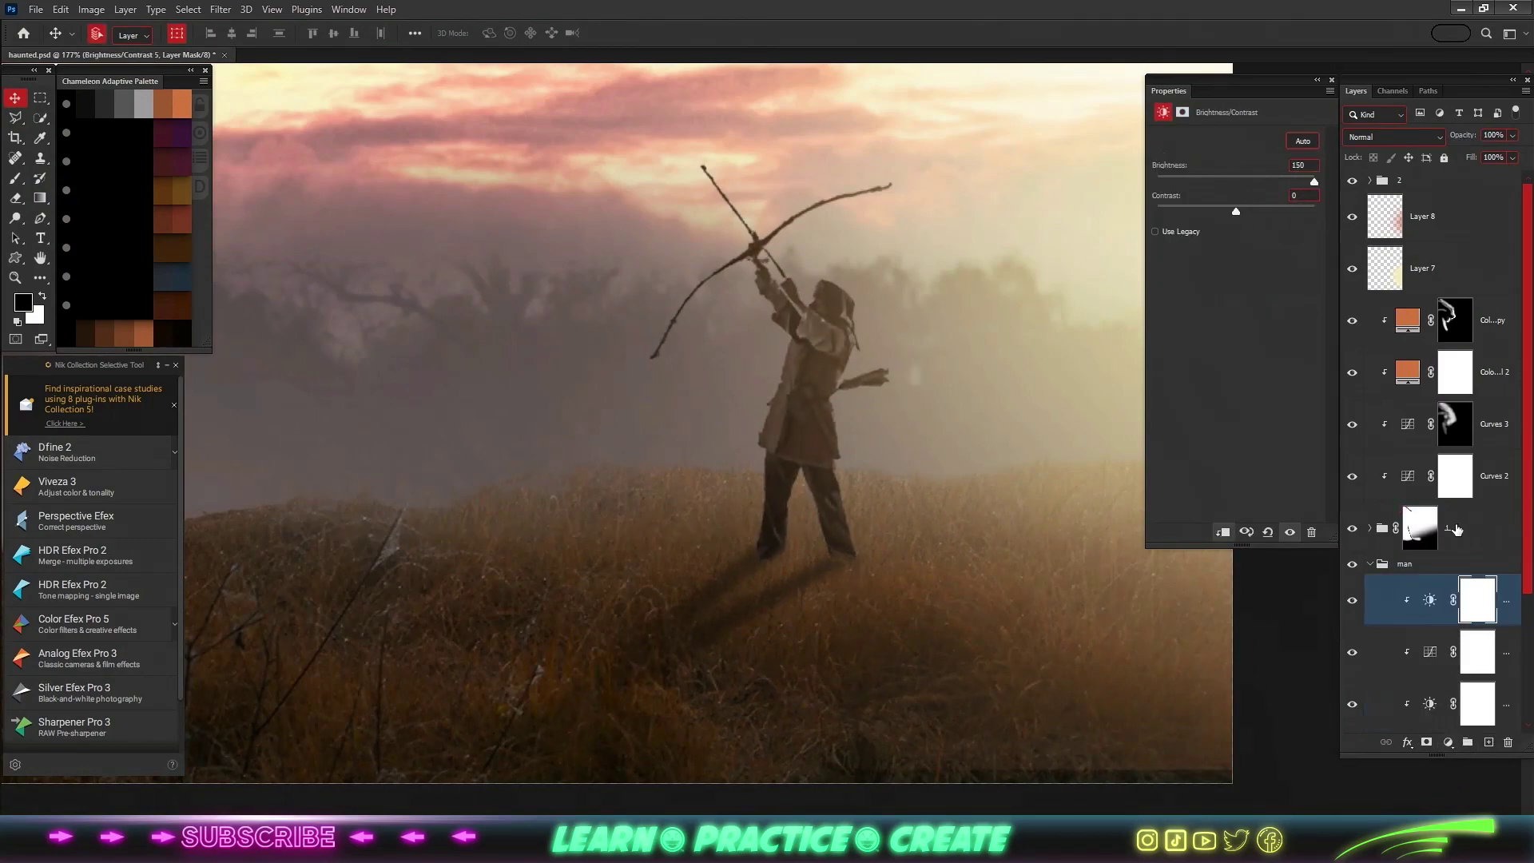
pyautogui.hotkey('ctrl', 'i')
pyautogui.scroll(1, 831, 350)
pyautogui.press('b')
pyautogui.press('x')
pyautogui.moveTo(860, 334); pyautogui.dragTo(875, 270)
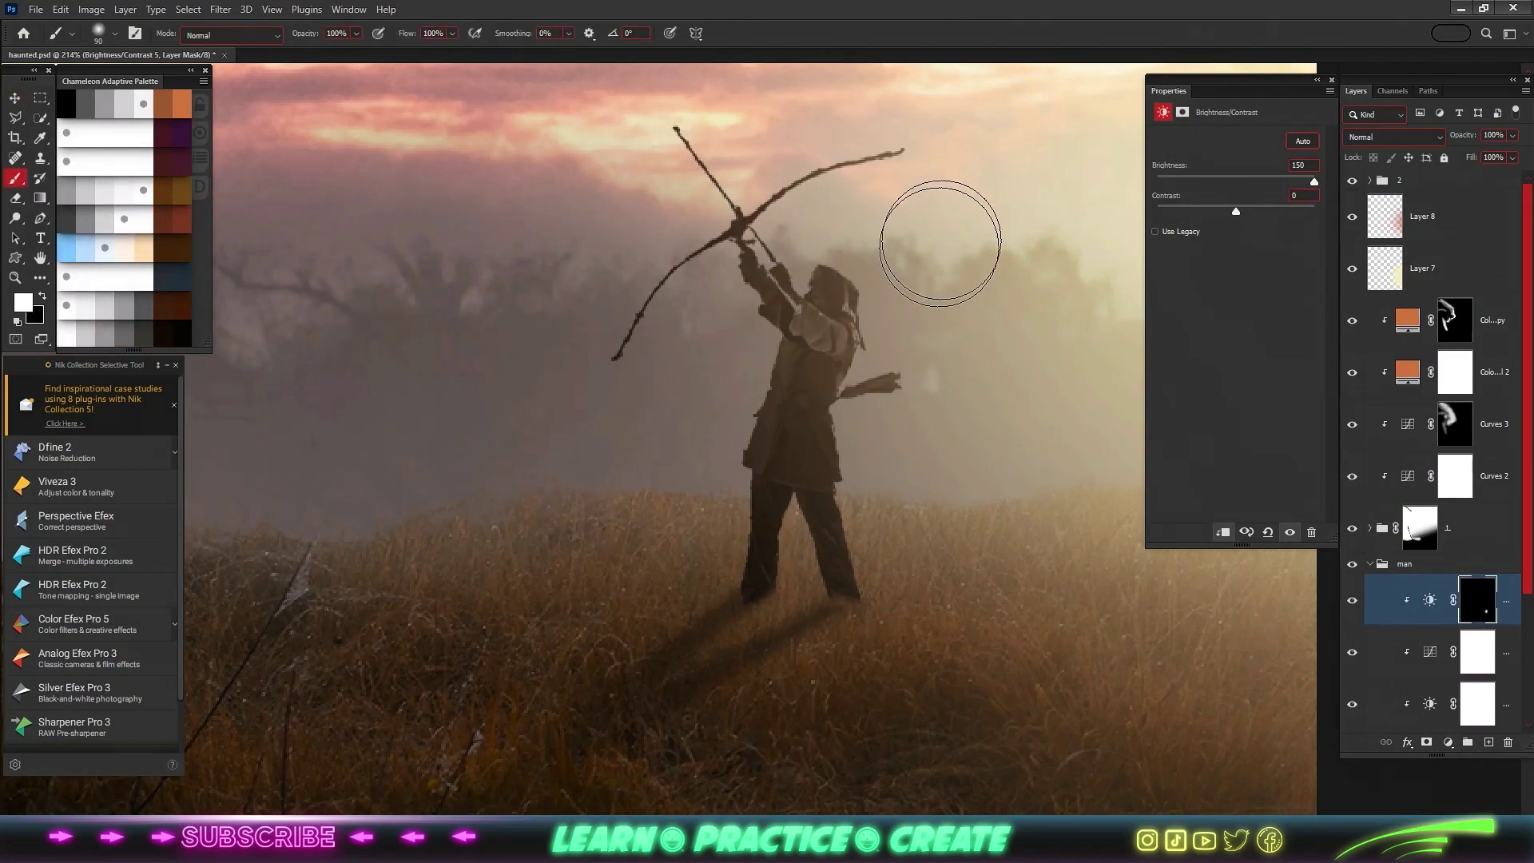
# - Add a dark-blue Color Fill 4 layer in Exclusion mode over the whole composition
pyautogui.hotkey('ctrl', '0')
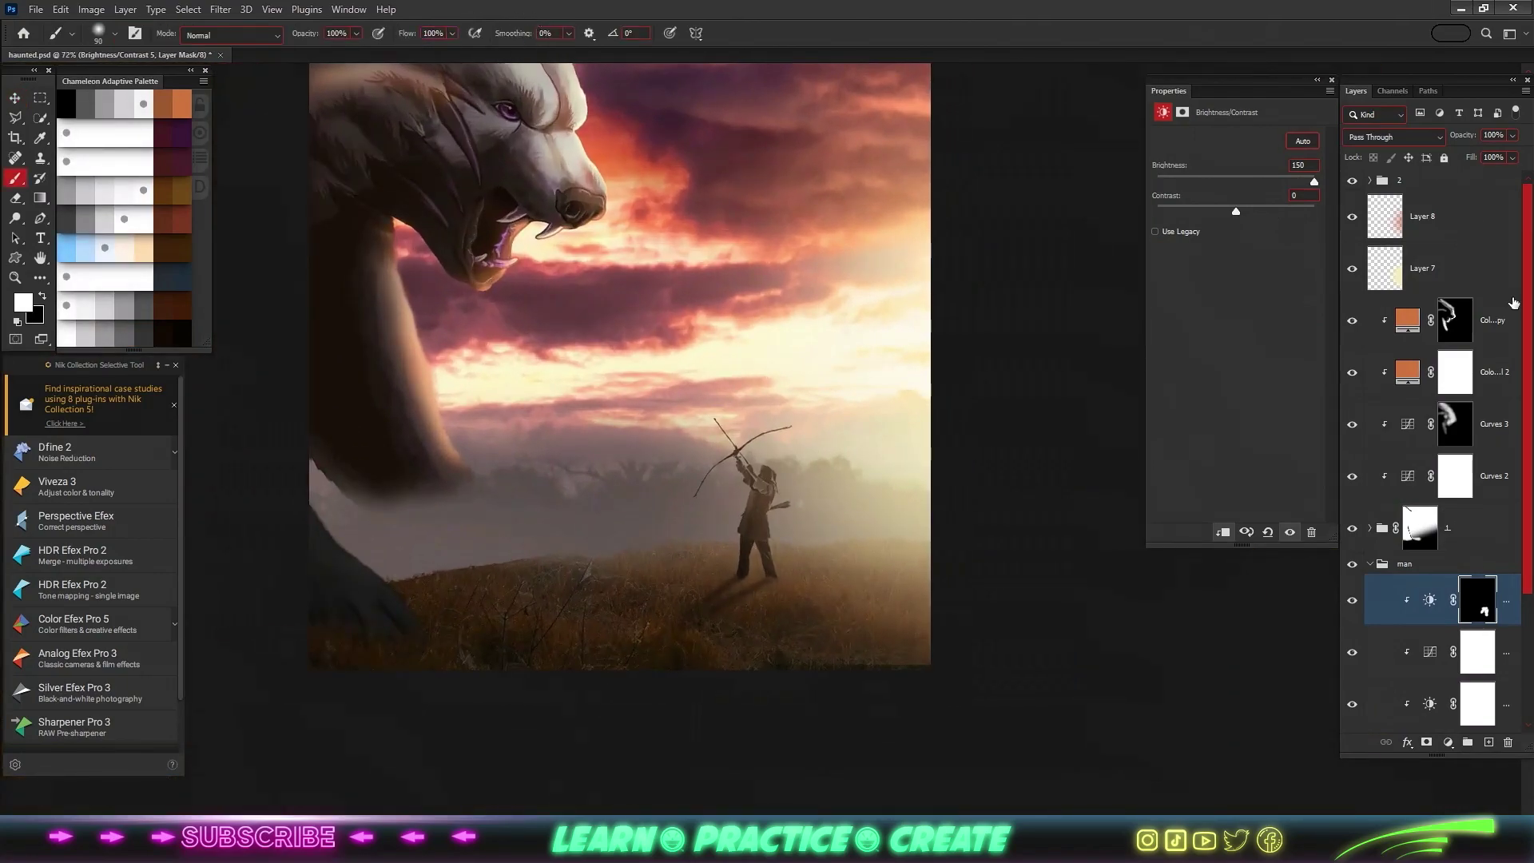
pyautogui.click(1448, 742)
pyautogui.click(1439, 460)
pyautogui.click(1148, 460)
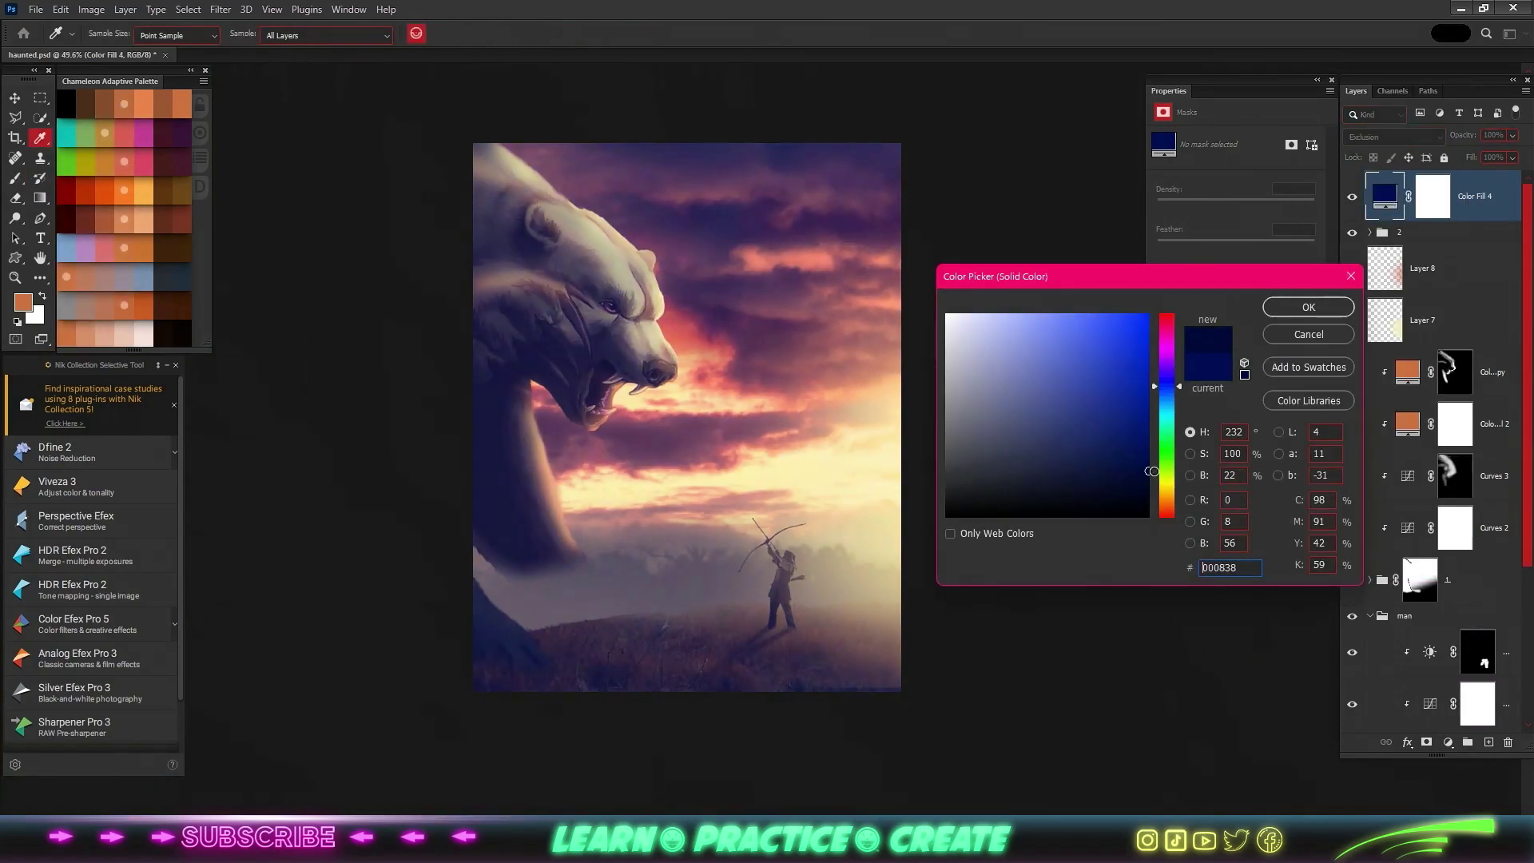
pyautogui.click(1308, 306)
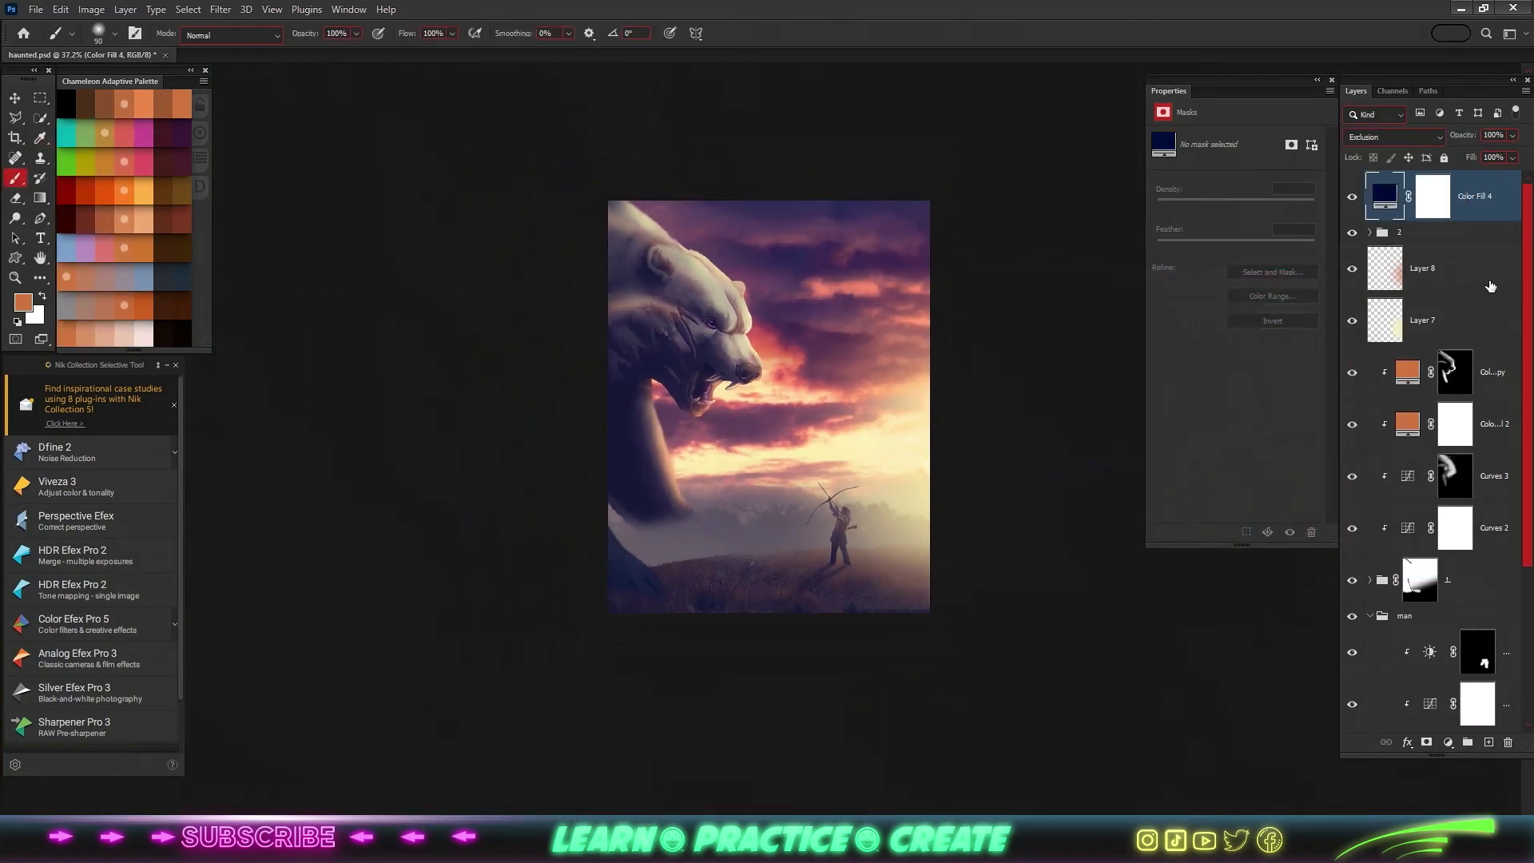
pyautogui.hotkey('ctrl', '-')
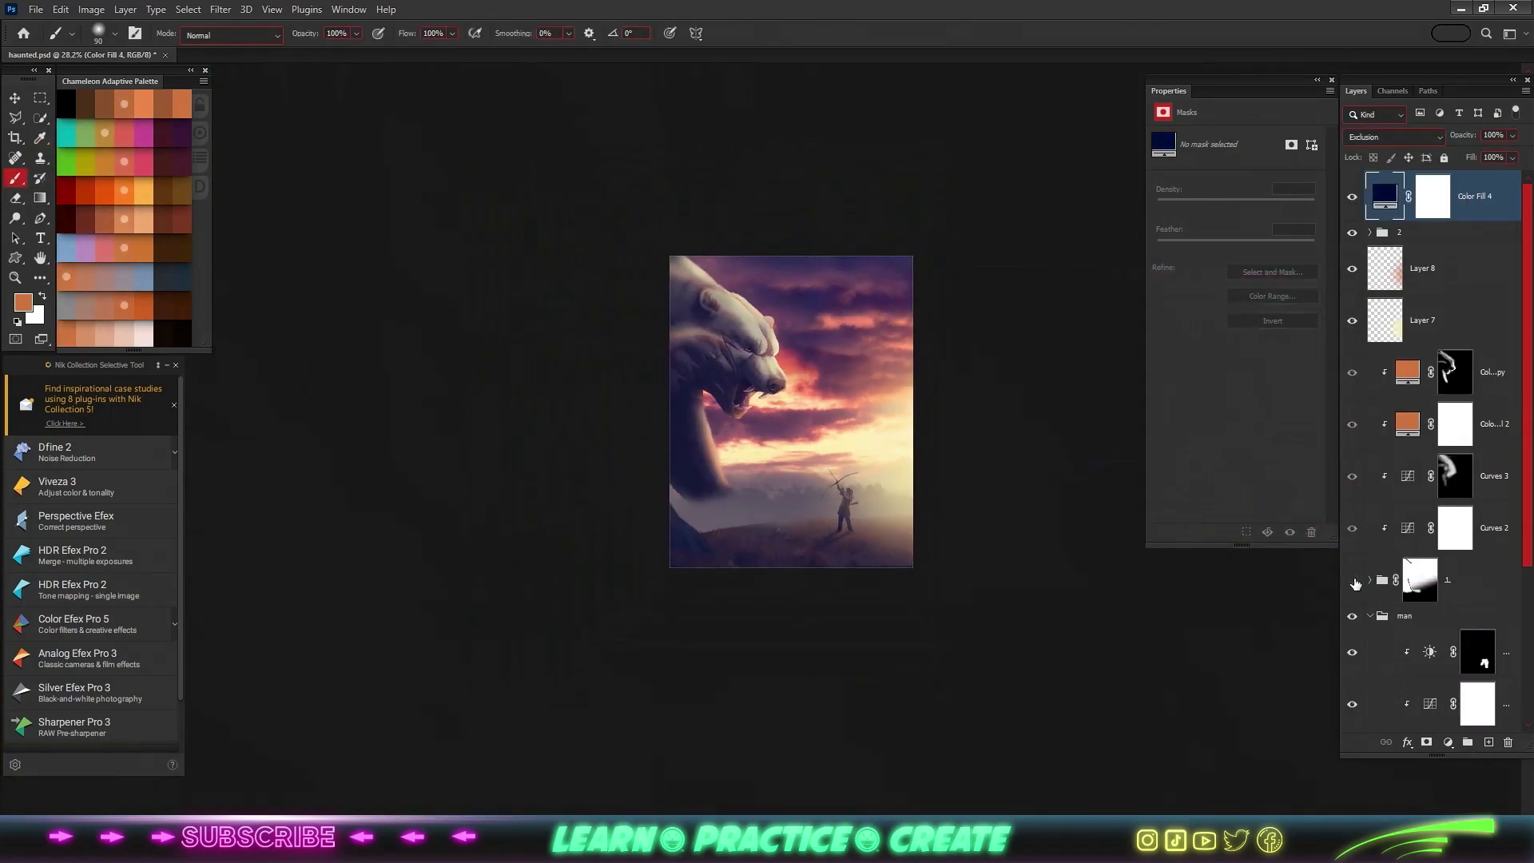
pyautogui.click(1455, 372)
pyautogui.scroll(8, 734, 305)
# - Paint scratches on the mask over the bear's face and add a new solid colour fill
pyautogui.scroll(4, 754, 374)
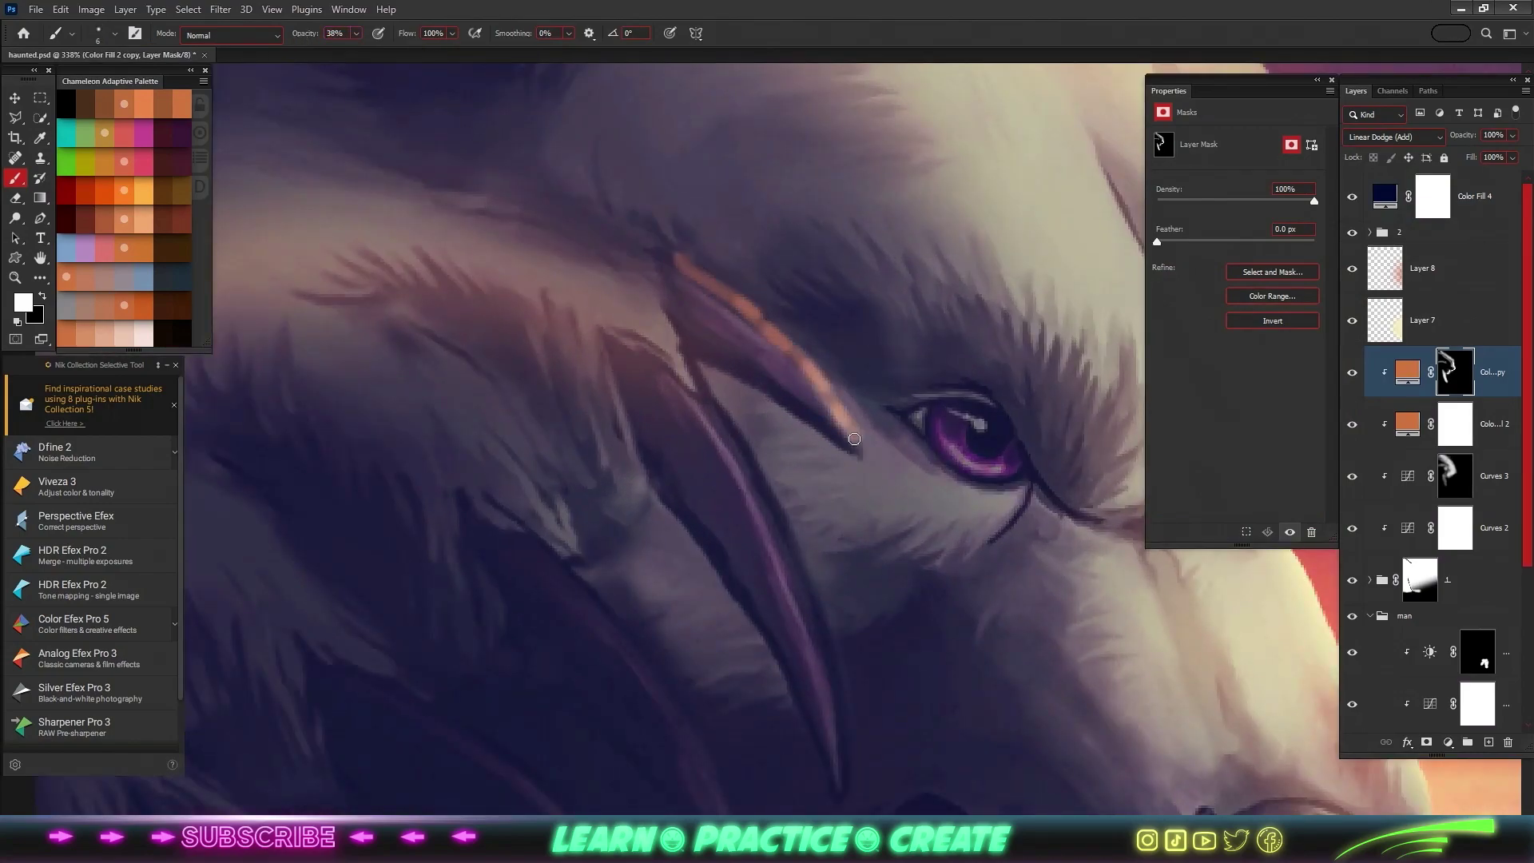
pyautogui.moveTo(825, 605)
pyautogui.mouseDown()
pyautogui.moveTo(841, 403)
pyautogui.moveTo(719, 176)
pyautogui.mouseUp()
pyautogui.moveTo(847, 216); pyautogui.dragTo(704, 72)
pyautogui.scroll(-4, 767, 320)
pyautogui.click(1448, 742)
pyautogui.click(1438, 463)
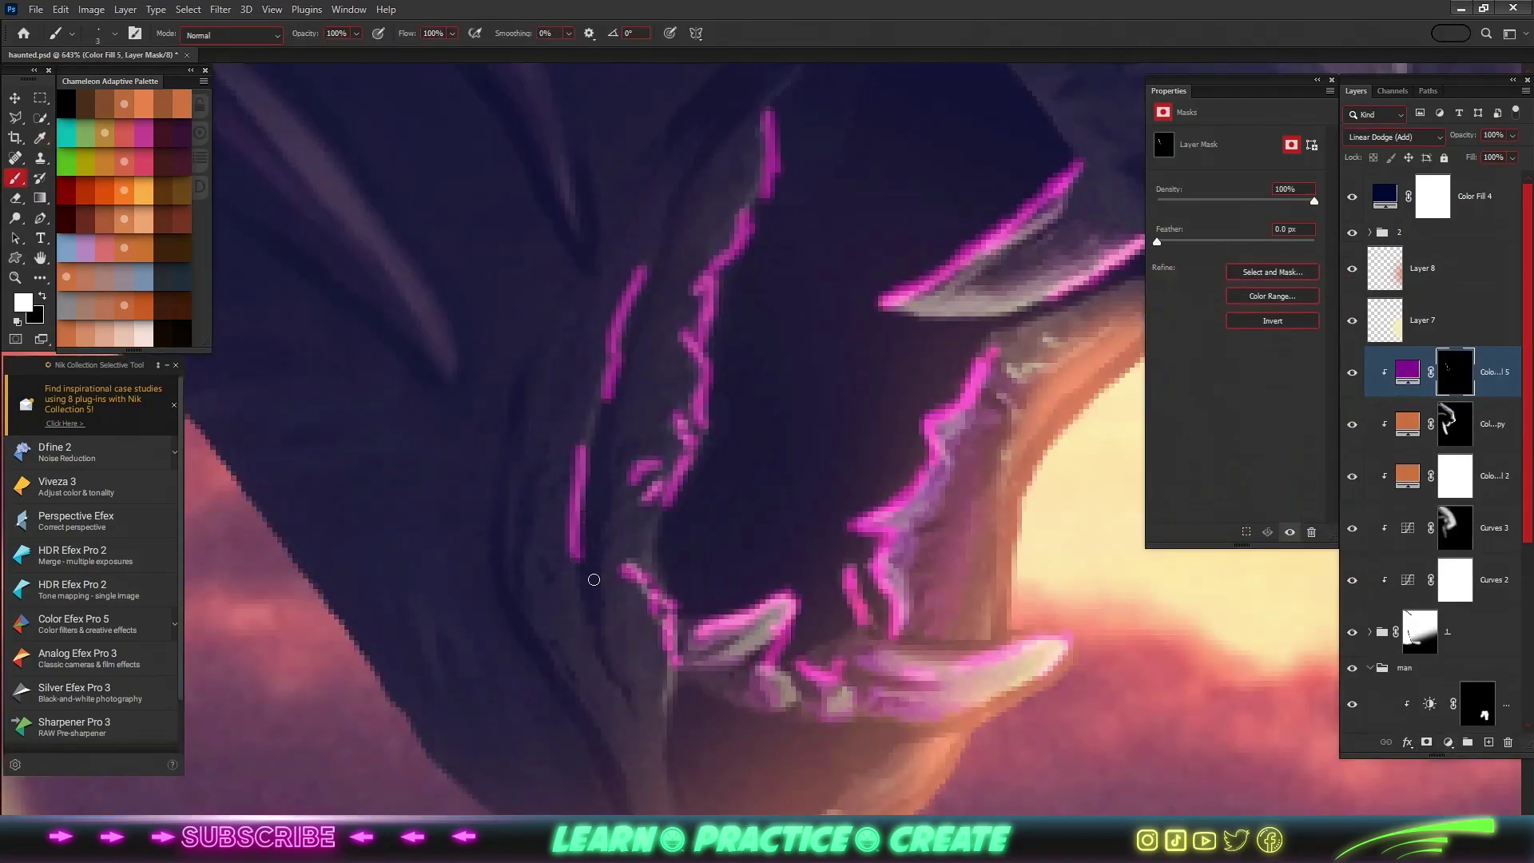
pyautogui.hotkey('ctrl', '0')
# - Feather the scratch mask, keep Linear Dodge (Add), and paint a purple mouth glow at 40% flow
pyautogui.moveTo(1157, 242); pyautogui.dragTo(1178, 242)
pyautogui.click(1394, 137)
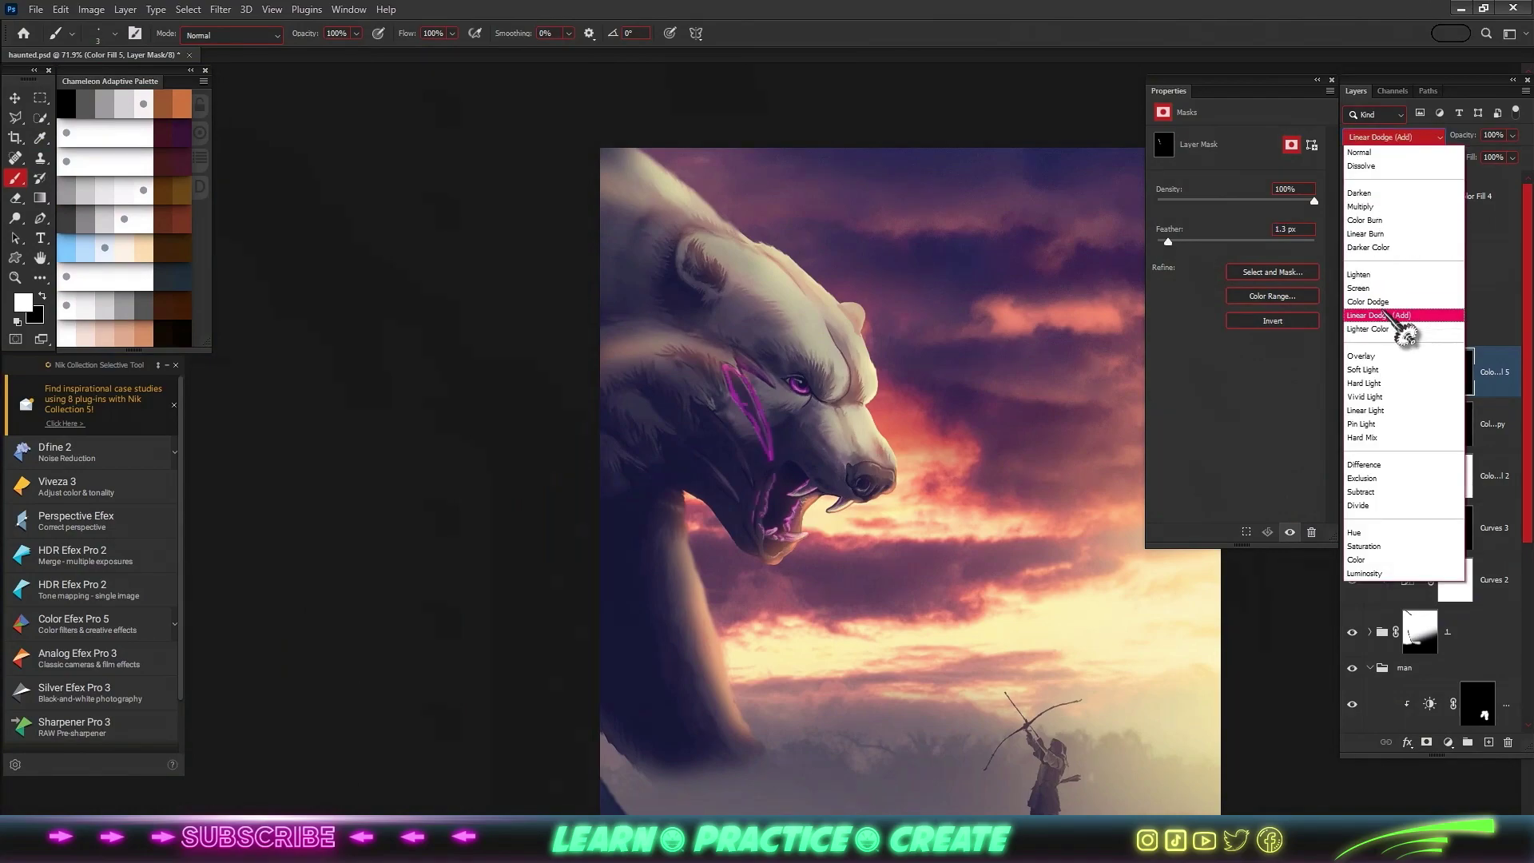
pyautogui.click(1391, 315)
pyautogui.scroll(5, 799, 523)
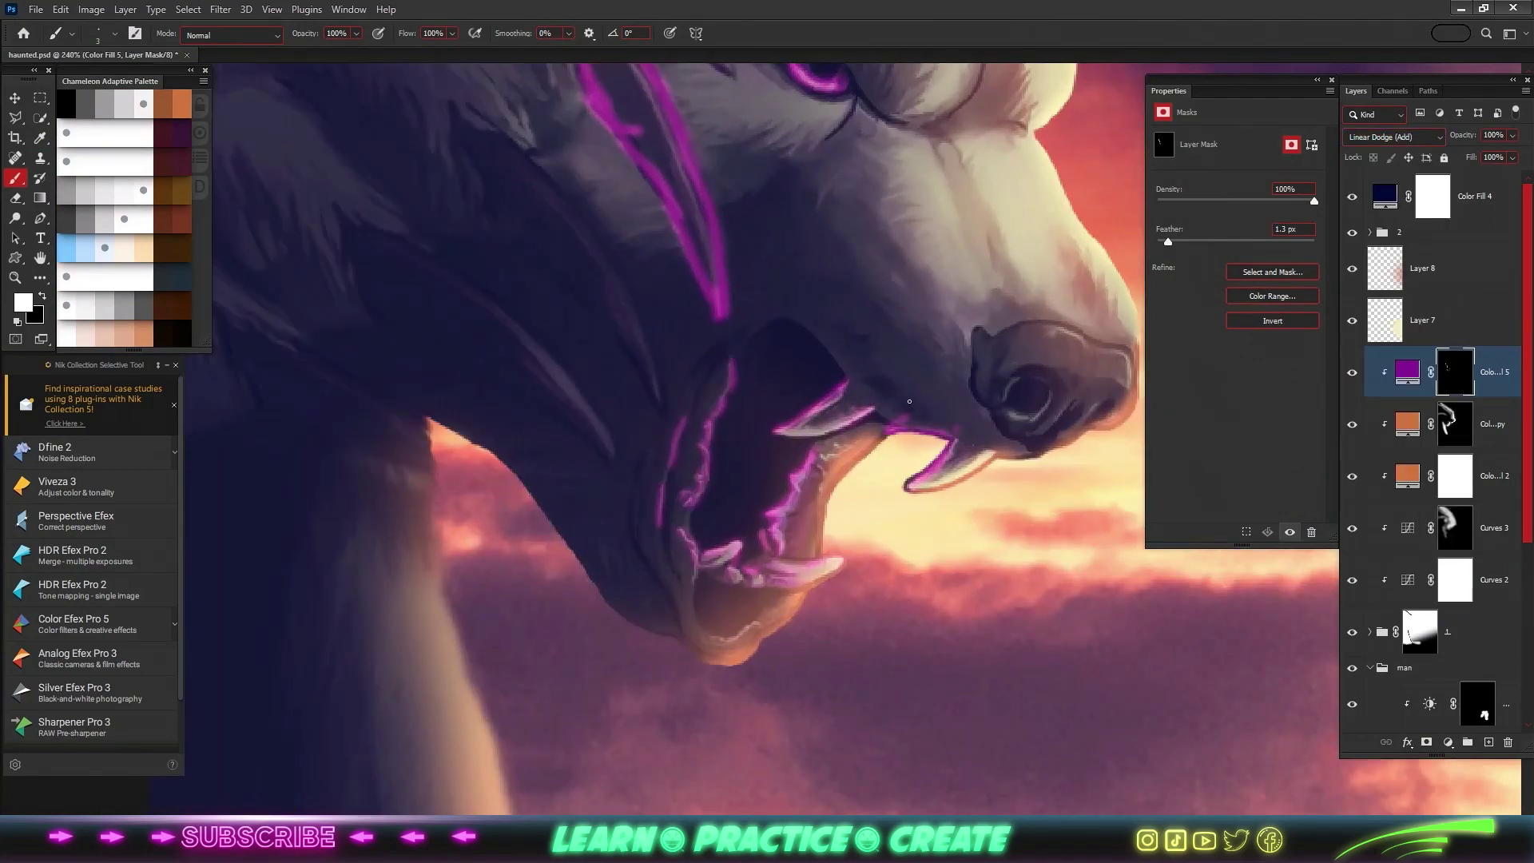
pyautogui.hotkey('shift', '4')
pyautogui.moveTo(787, 370)
pyautogui.mouseDown()
pyautogui.moveTo(730, 490)
pyautogui.moveTo(795, 325)
pyautogui.moveTo(791, 416)
pyautogui.mouseUp()
pyautogui.scroll(-5, 791, 416)
# - Duplicate the fill as magenta in Color mode and paint a magenta glow around the mouth
pyautogui.hotkey('ctrl', 'j')
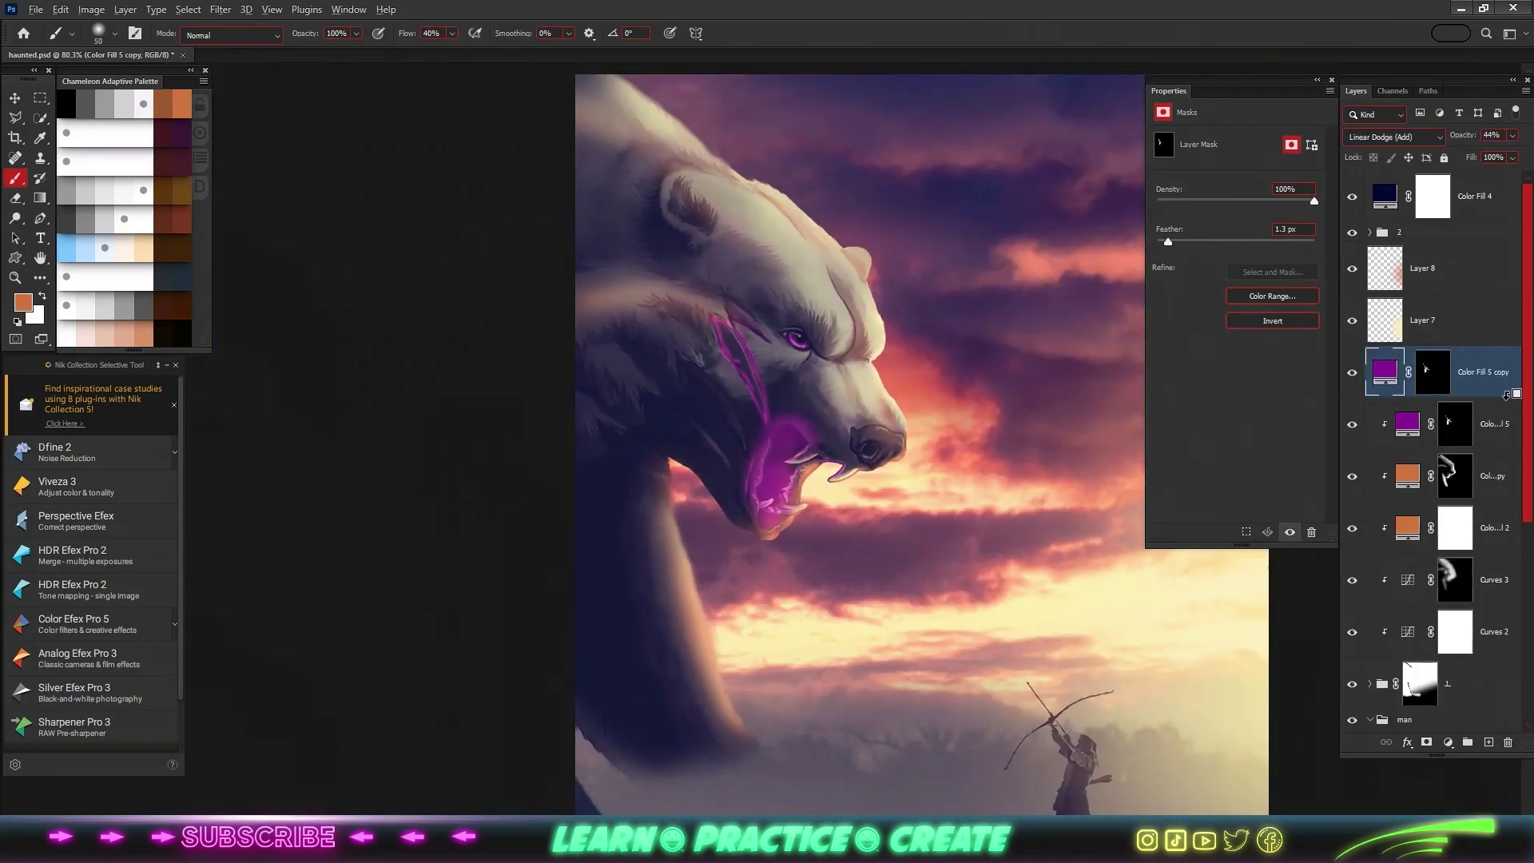
pyautogui.click(1311, 532)
pyautogui.doubleClick(1408, 371)
pyautogui.click(1149, 337)
pyautogui.press('Return')
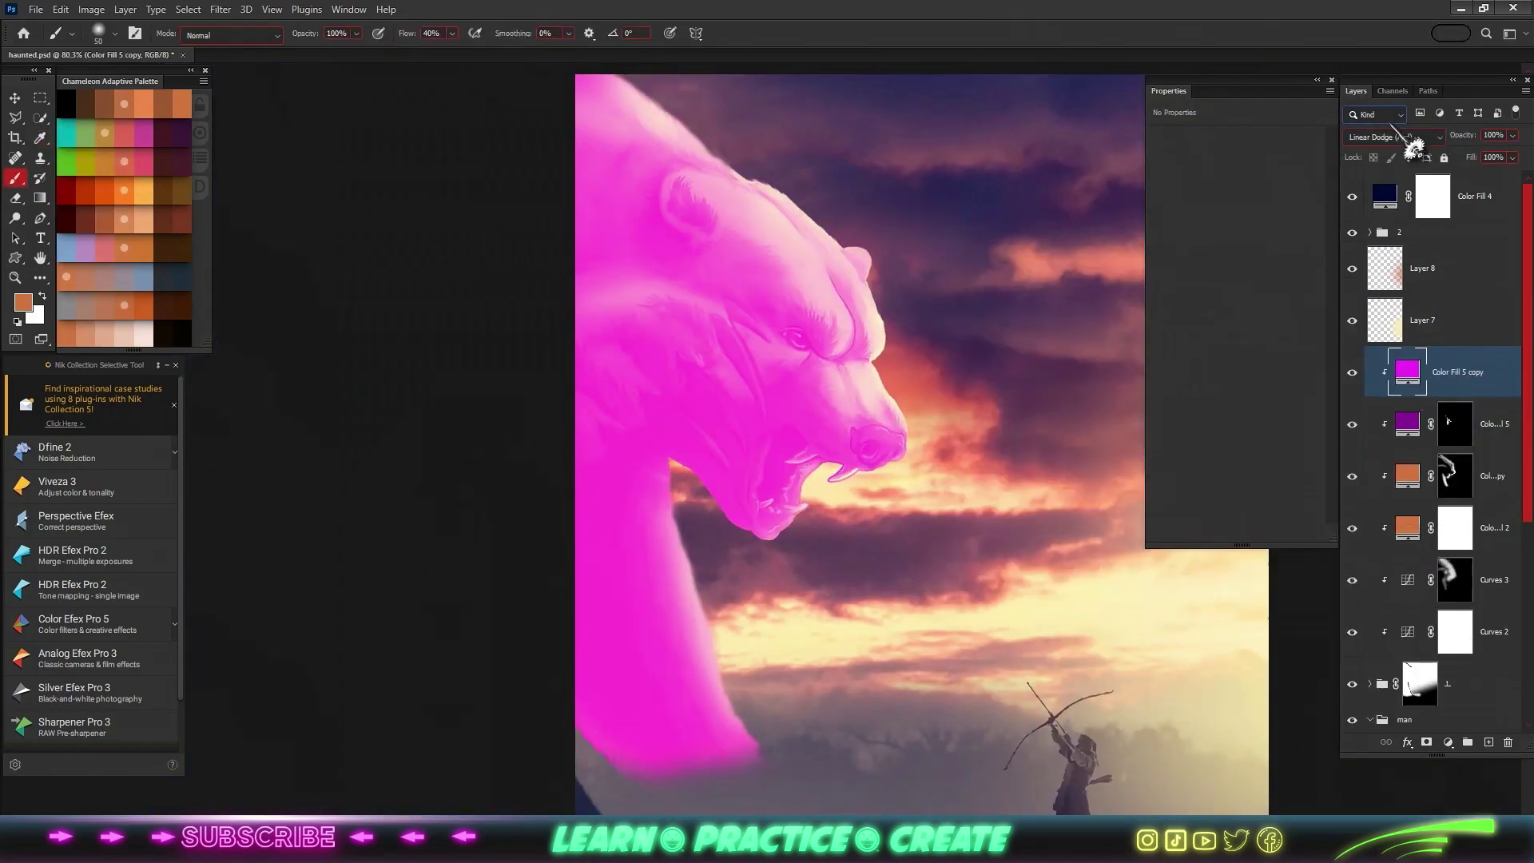
pyautogui.click(1394, 137)
pyautogui.click(1374, 563)
pyautogui.keyDown('alt'); pyautogui.click(1426, 742); pyautogui.keyUp('alt')
pyautogui.scroll(5, 799, 632)
pyautogui.moveTo(799, 634)
pyautogui.mouseDown()
pyautogui.moveTo(834, 620)
pyautogui.moveTo(823, 514)
pyautogui.moveTo(877, 192)
pyautogui.mouseUp()
pyautogui.press('[')
pyautogui.press('[')
pyautogui.press('[')
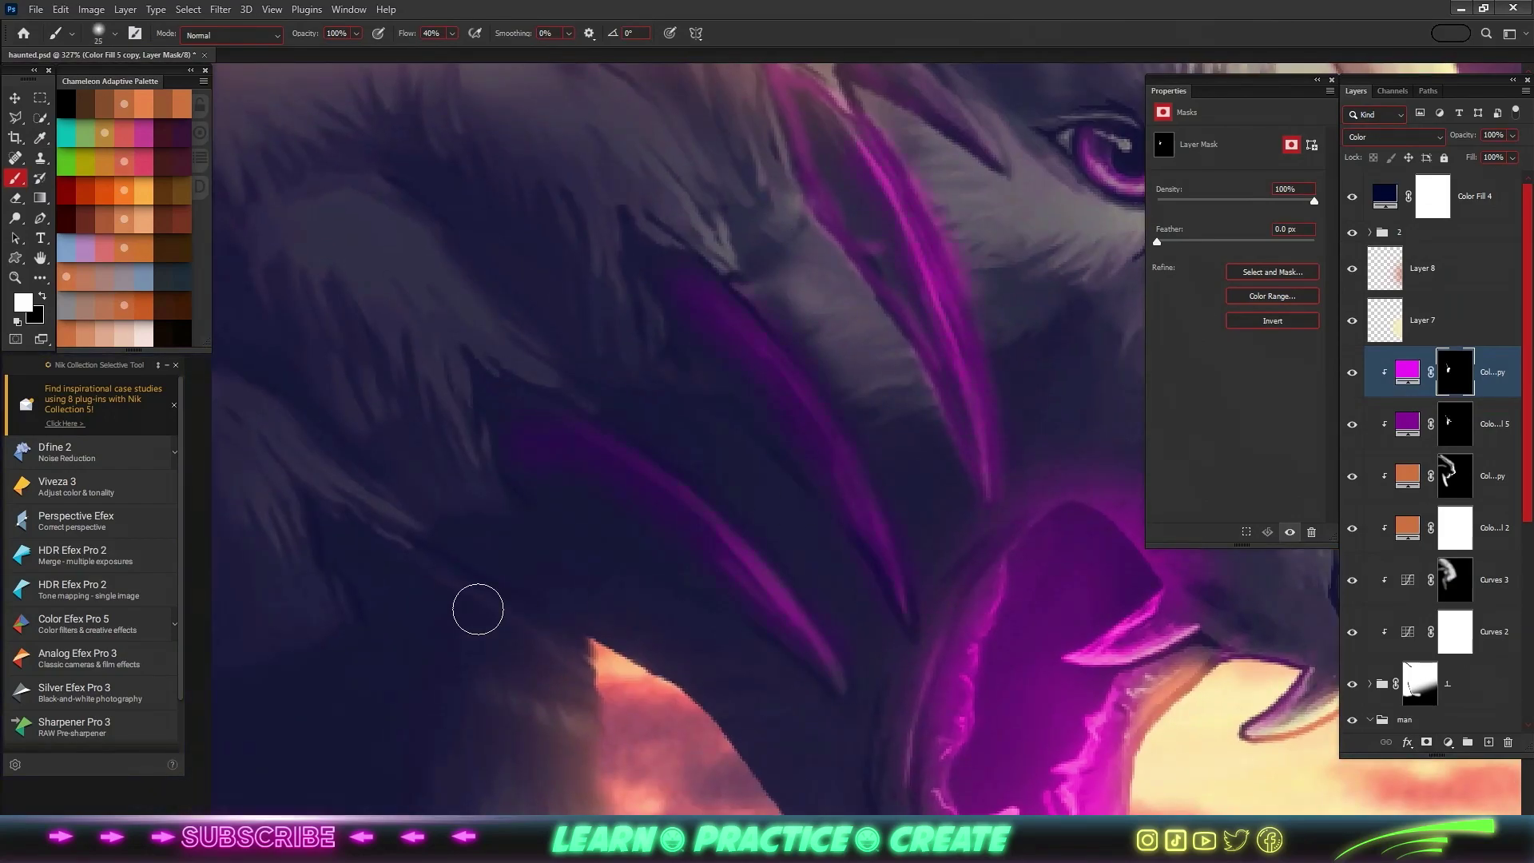
pyautogui.scroll(-10, 844, 164)
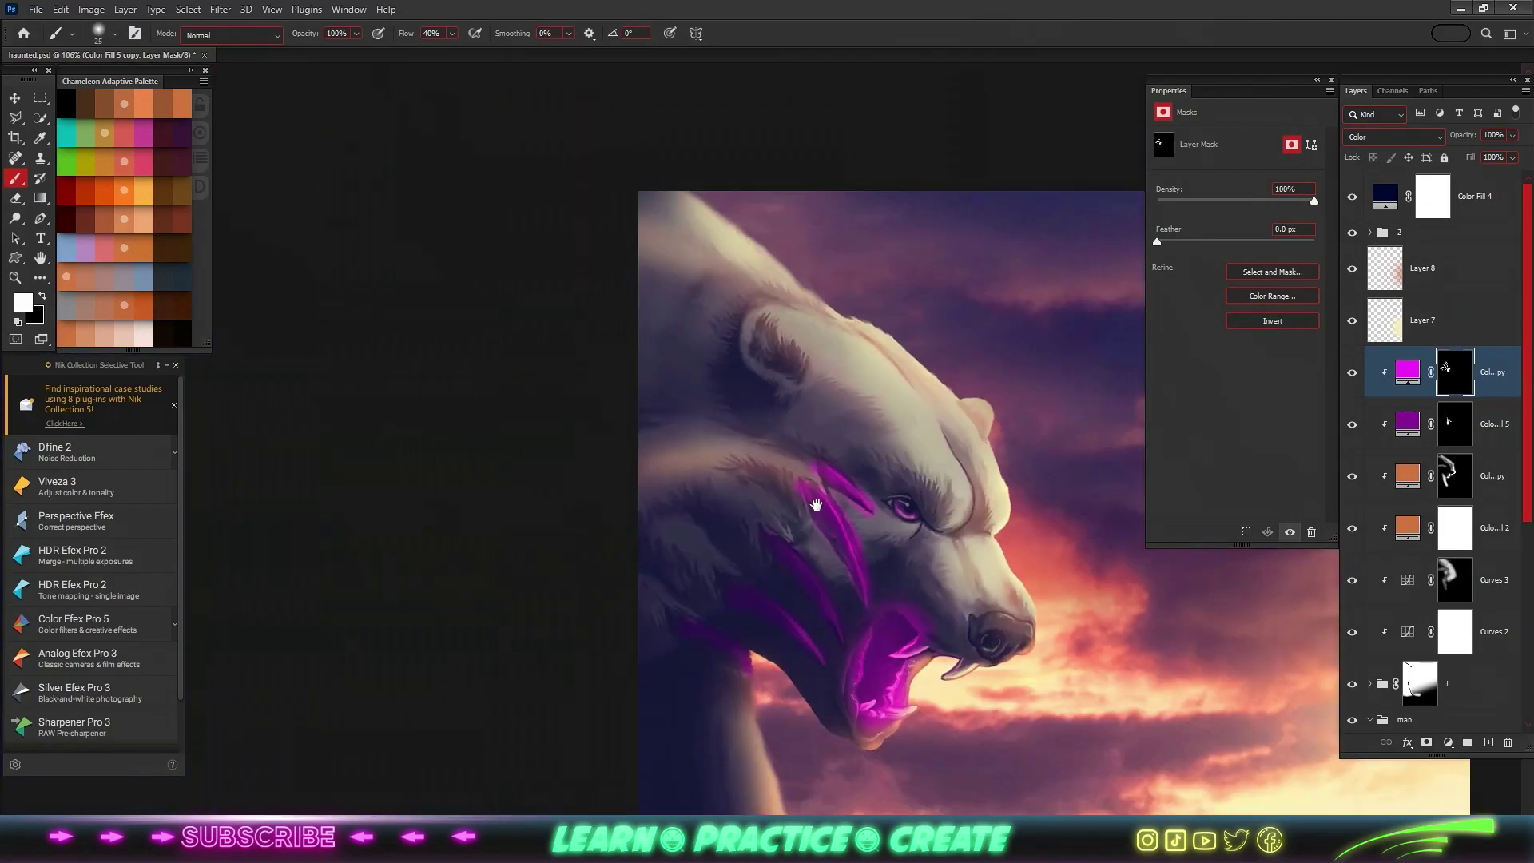
# - Add an unclipped magenta fill copy with Blend If dark areas showing and a black mask
pyautogui.hotkey('ctrl', 'j')
pyautogui.rightClick(1506, 394)
pyautogui.click(1311, 156)
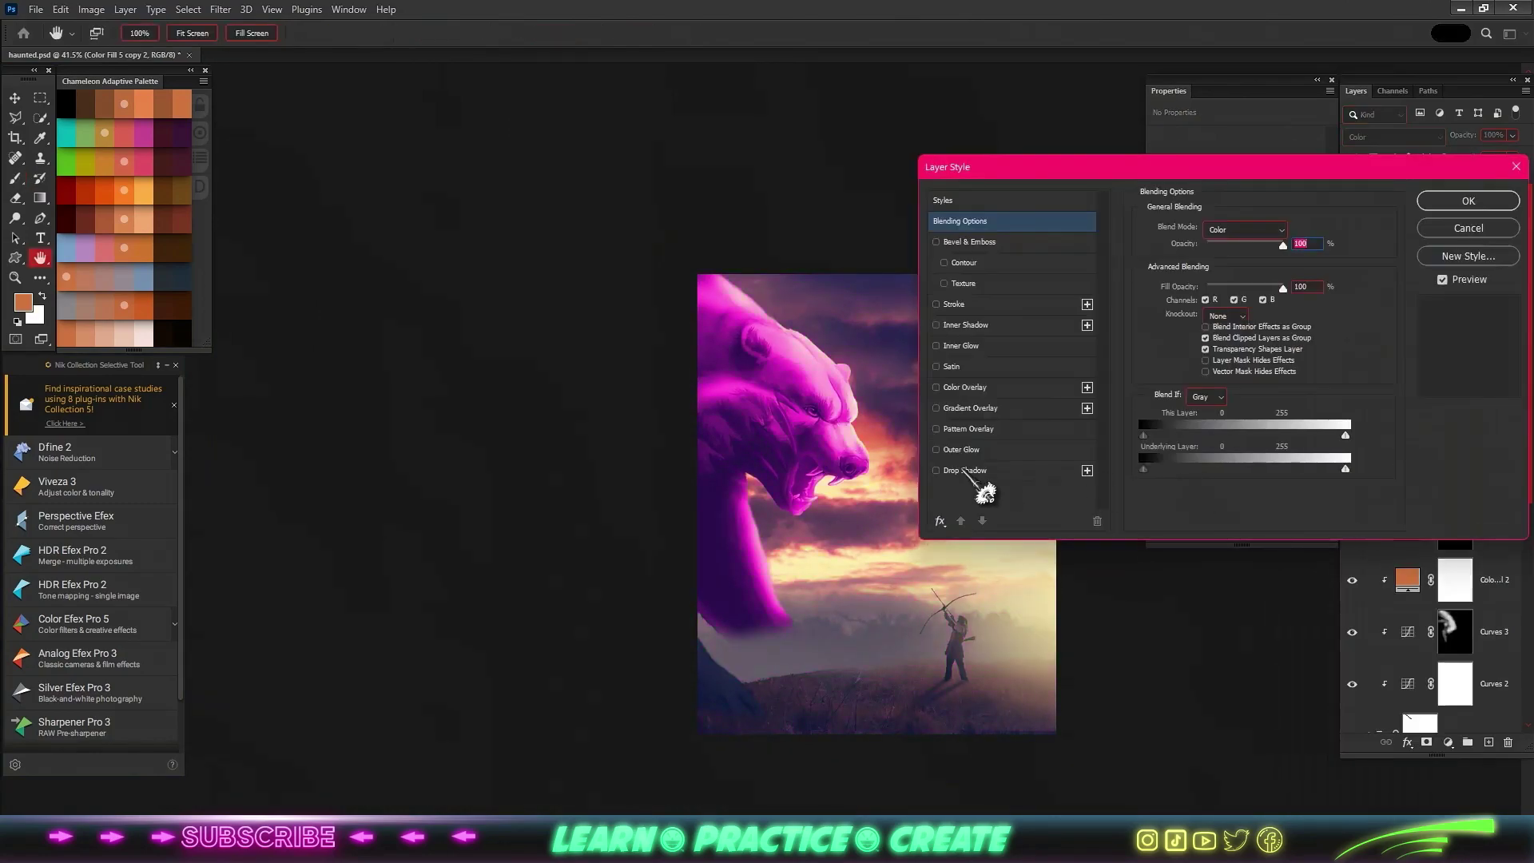
pyautogui.moveTo(1142, 470); pyautogui.dragTo(1185, 470)
pyautogui.click(1469, 201)
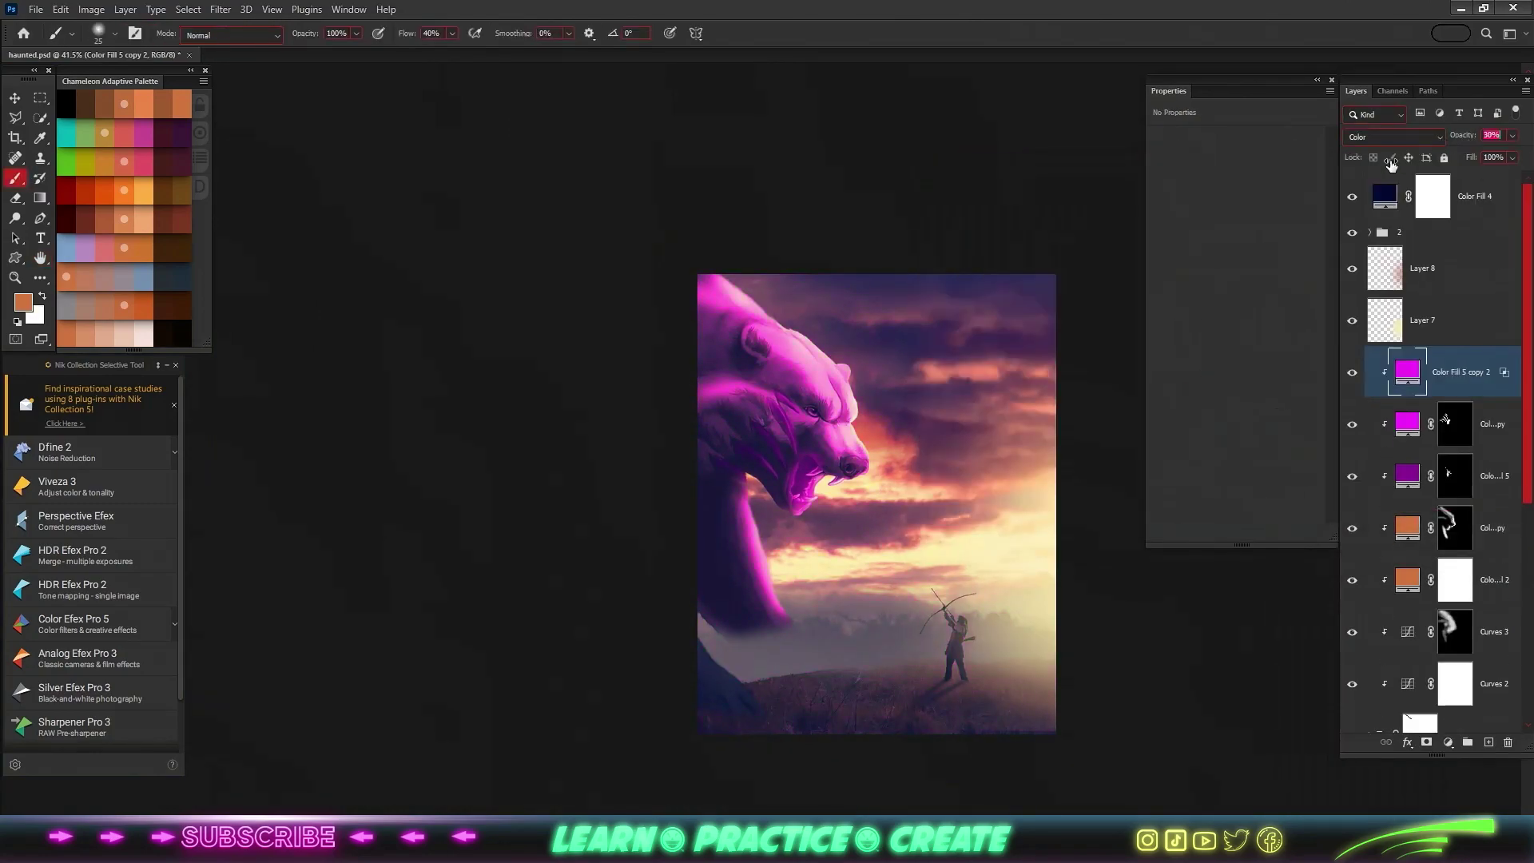
pyautogui.keyDown('alt'); pyautogui.click(1427, 743); pyautogui.keyUp('alt')
pyautogui.press('d')
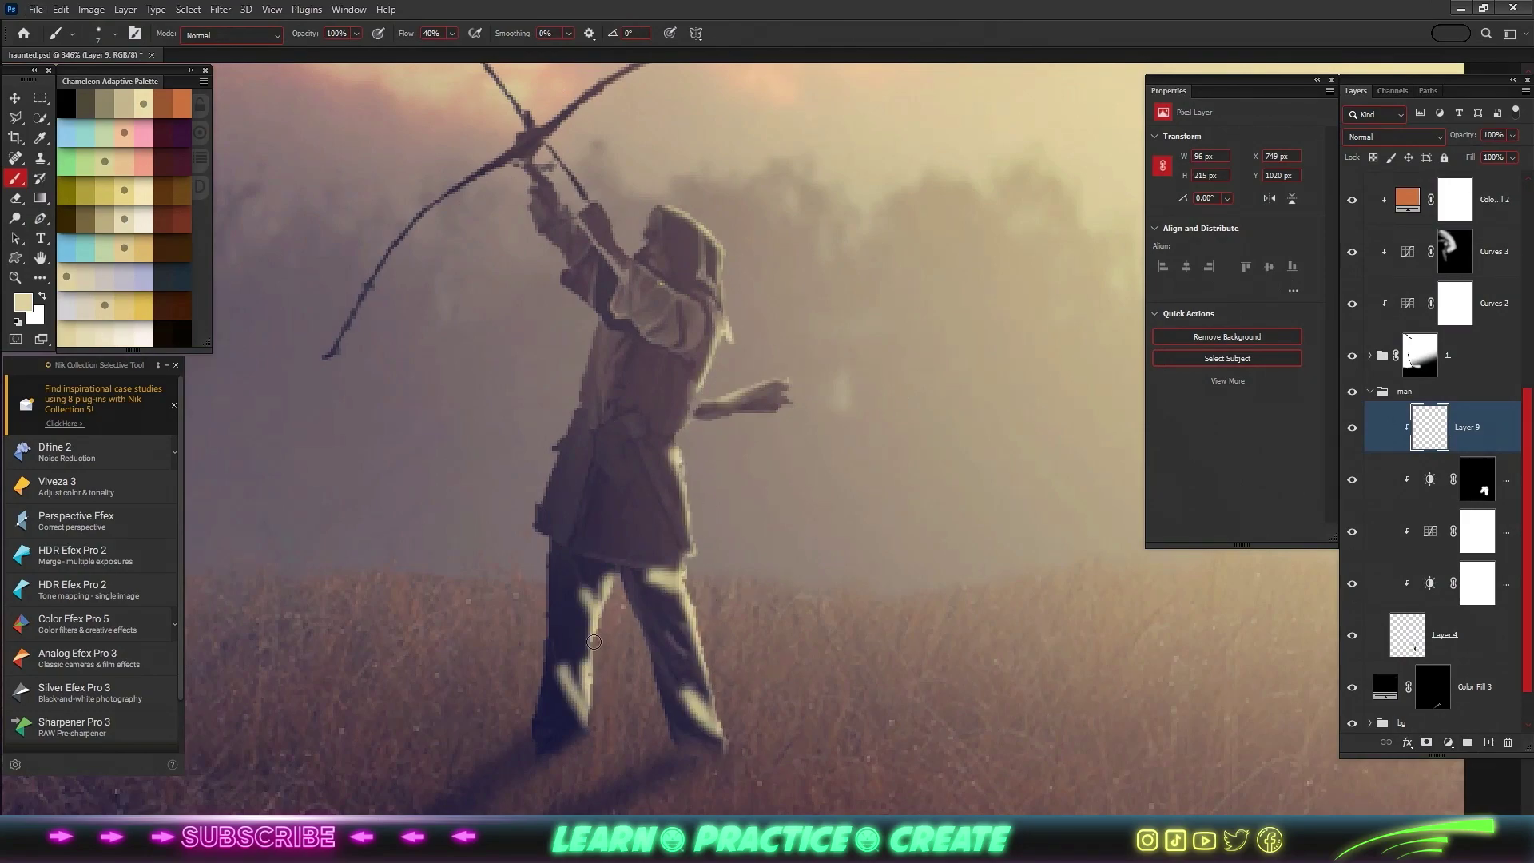
# - Paint black on Layer 9's mask to hide the archer's leg highlight
pyautogui.moveTo(579, 615); pyautogui.dragTo(591, 592)
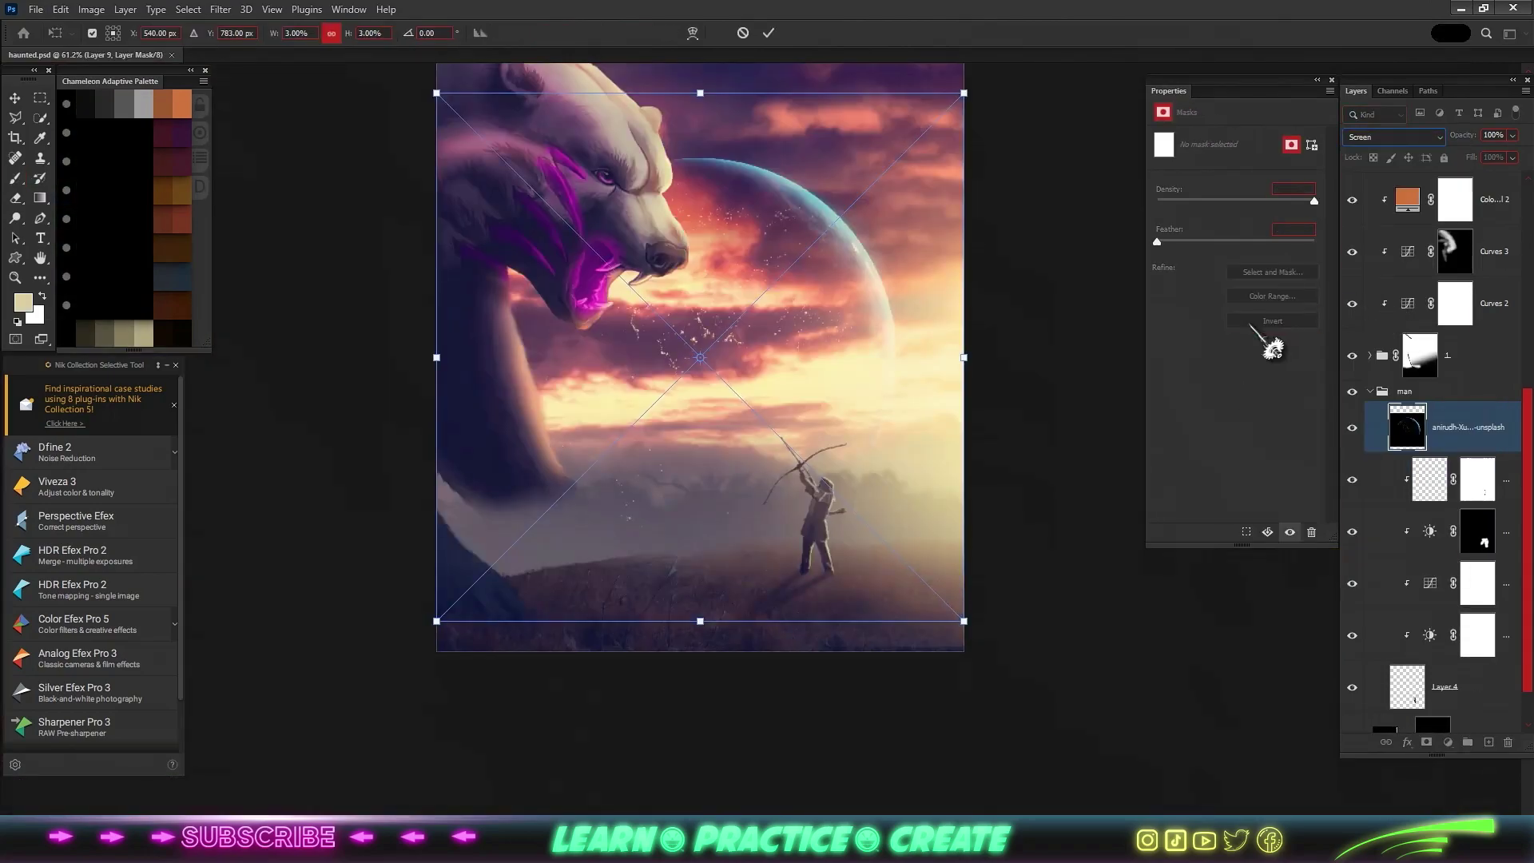
# - Rotate the bubble over the archer, then duplicate it, shrinking and rotating the copy to about -91°
pyautogui.moveTo(567, 345)
pyautogui.mouseDown()
pyautogui.moveTo(876, 527)
pyautogui.moveTo(898, 520)
pyautogui.moveTo(884, 474)
pyautogui.mouseUp()
pyautogui.press('Return')
pyautogui.press('b')
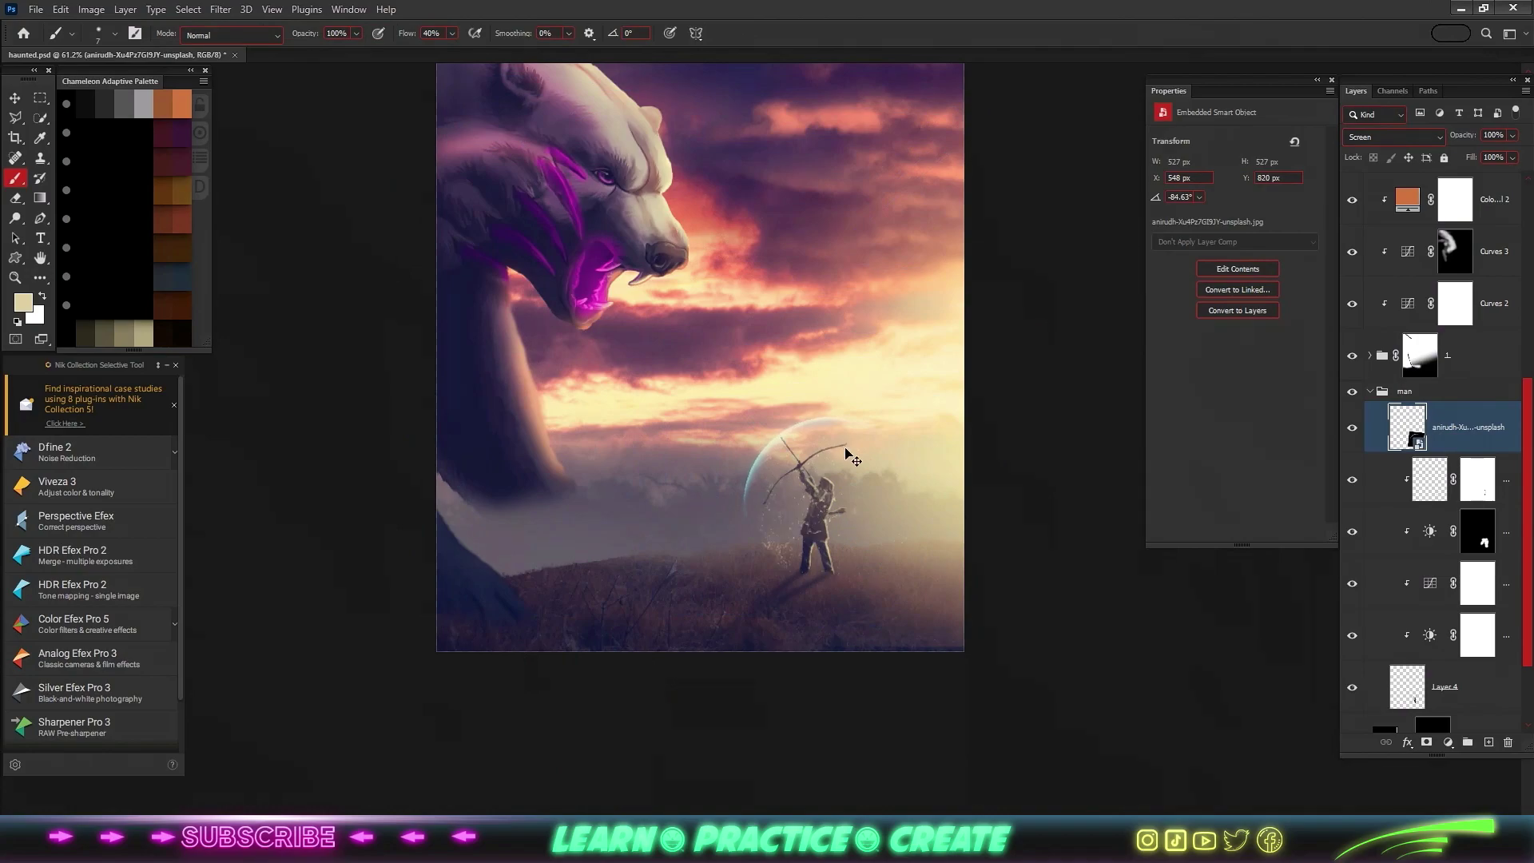
pyautogui.hotkey('ctrl', 'j')
pyautogui.hotkey('ctrl', 't')
pyautogui.moveTo(971, 639); pyautogui.dragTo(643, 572)
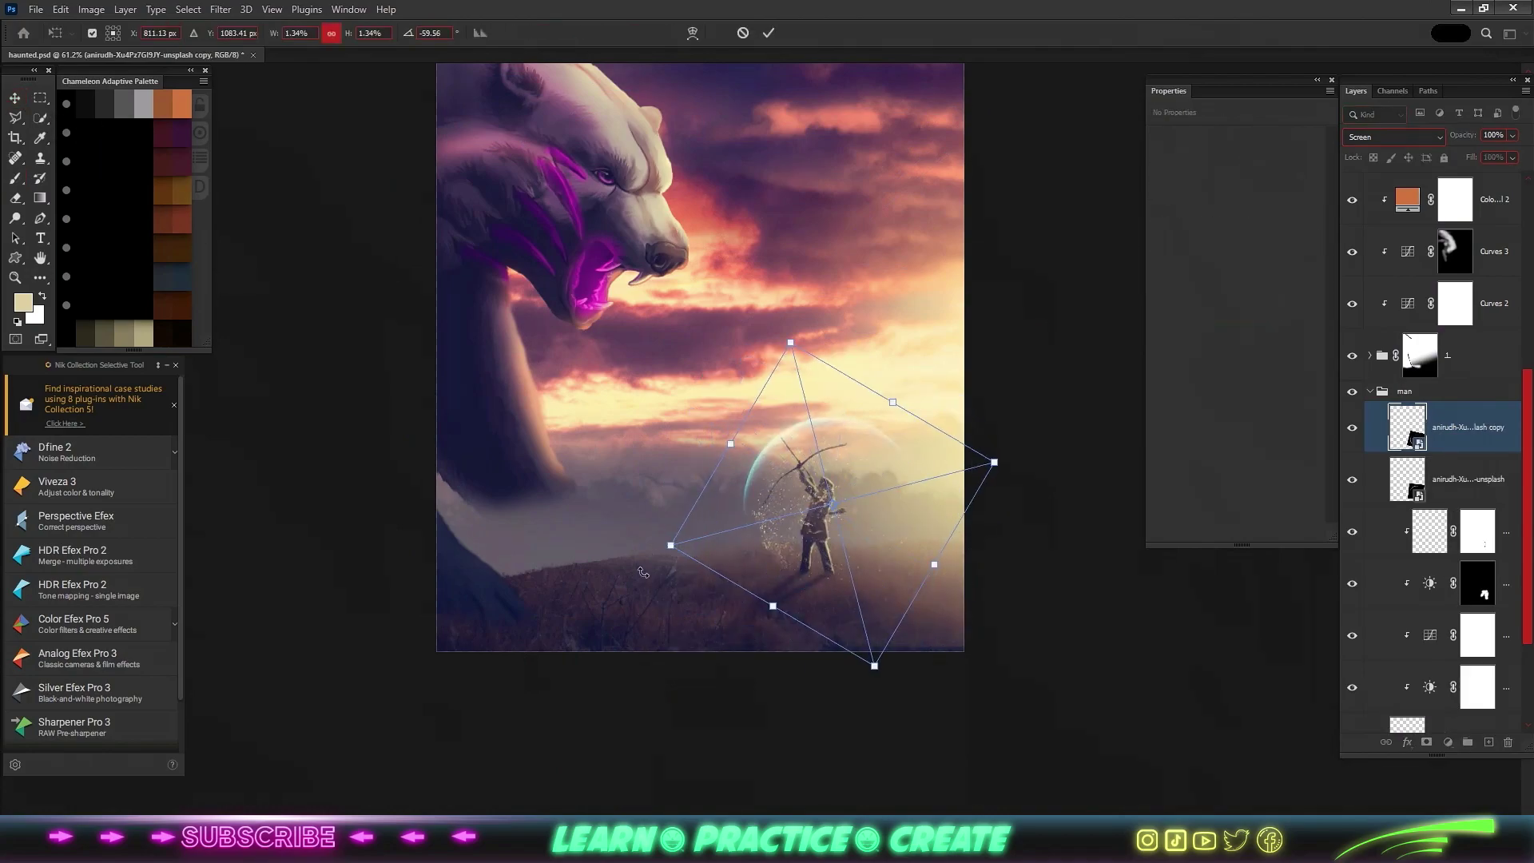
pyautogui.moveTo(994, 462); pyautogui.dragTo(927, 432)
pyautogui.scroll(3, 925, 428)
pyautogui.scroll(3, 617, 480)
pyautogui.moveTo(617, 479)
pyautogui.mouseDown()
pyautogui.moveTo(823, 416)
pyautogui.moveTo(820, 467)
pyautogui.mouseUp()
pyautogui.moveTo(629, 439); pyautogui.dragTo(605, 387)
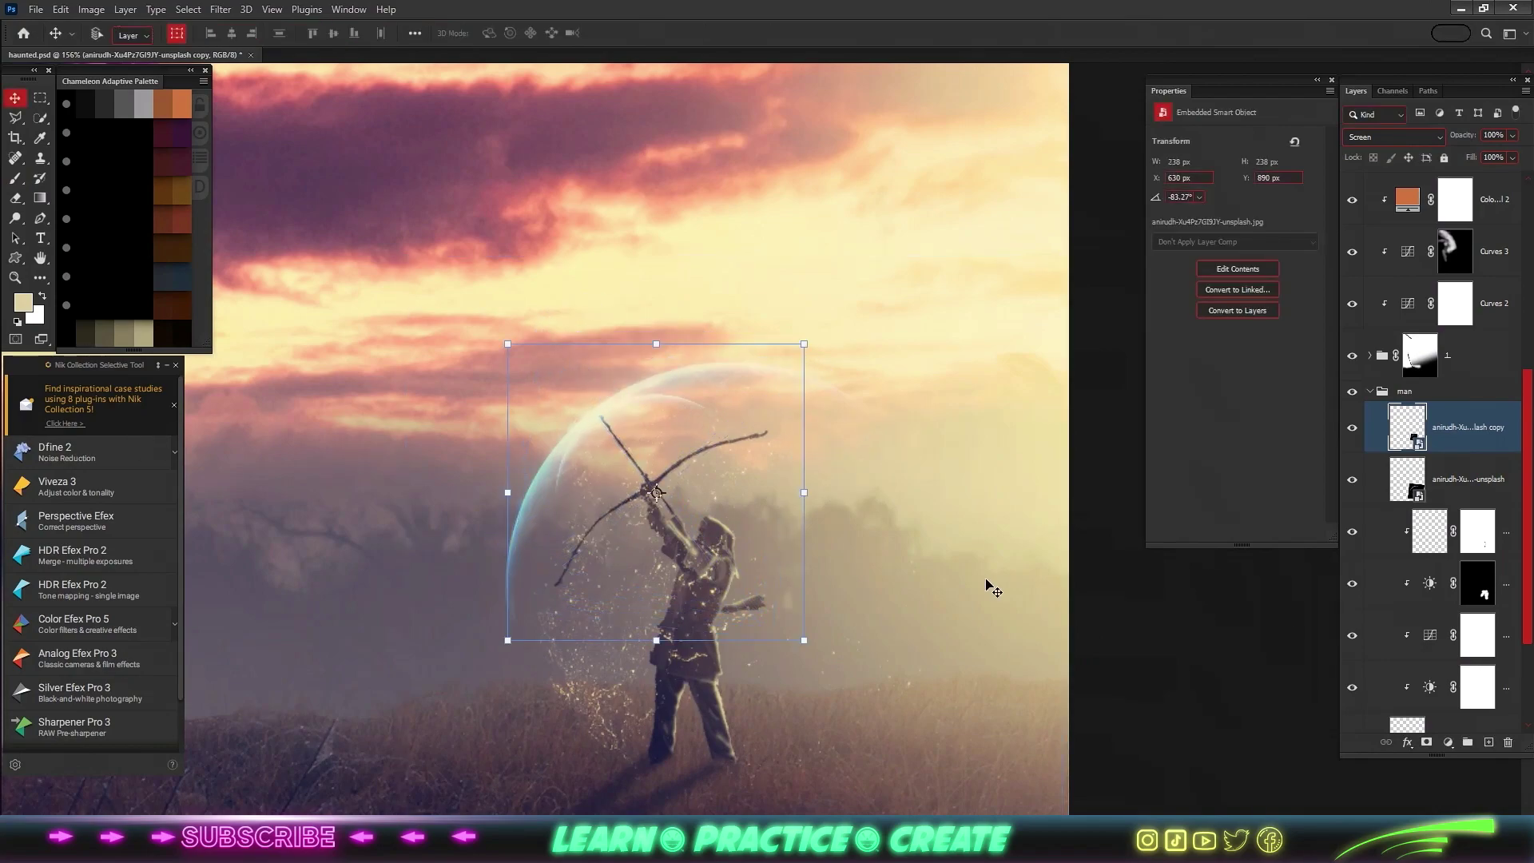
# - Mask both bubble layers with black and merge them into one smart object for Levels
pyautogui.click(1462, 480)
pyautogui.click(1427, 743)
pyautogui.press('b')
pyautogui.rightClick(683, 415)
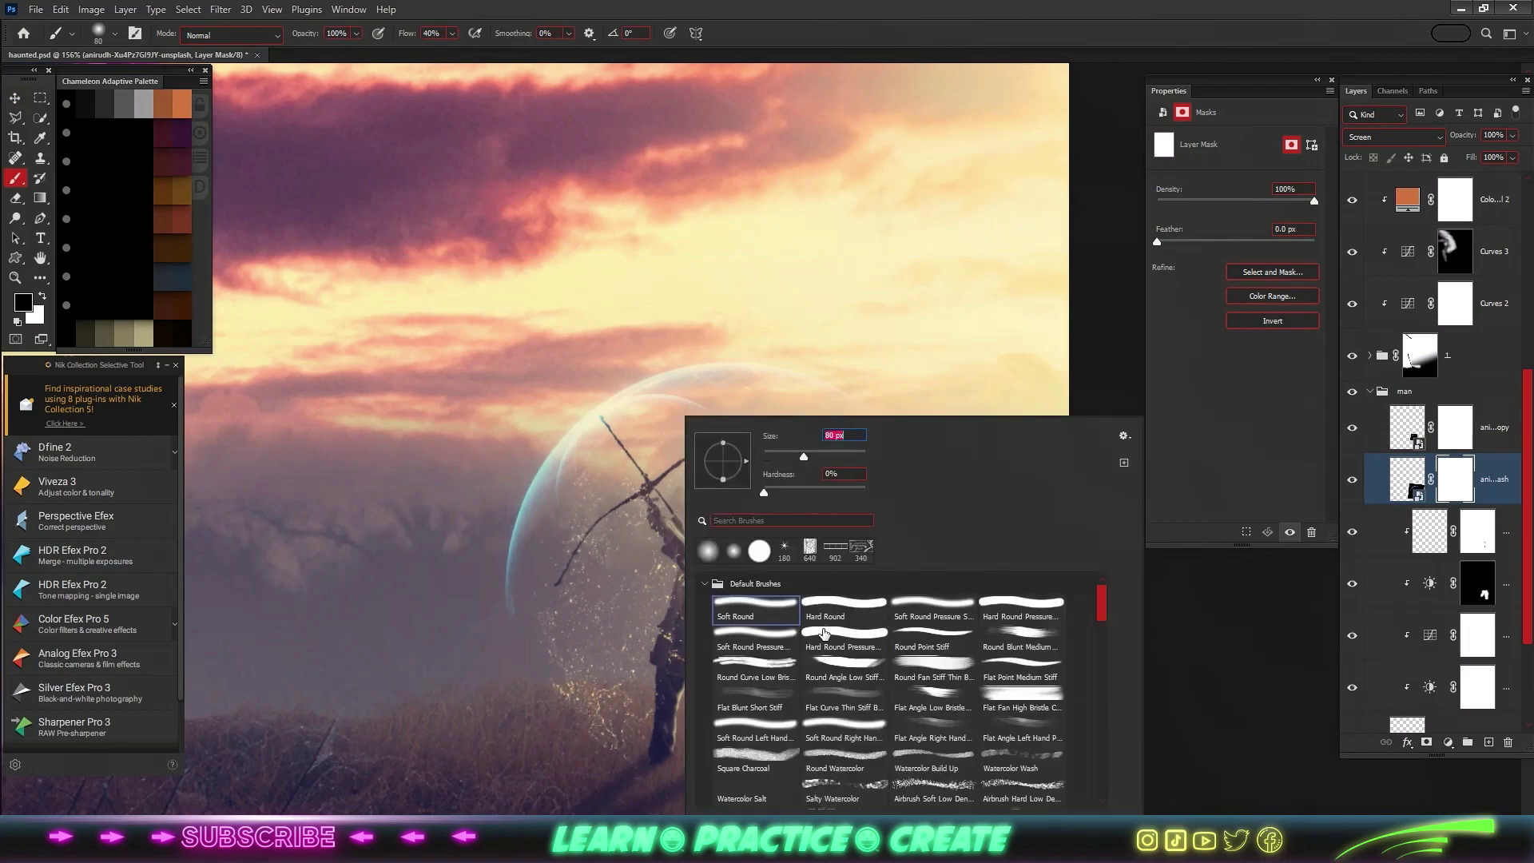
pyautogui.press('Escape')
pyautogui.click(1455, 427)
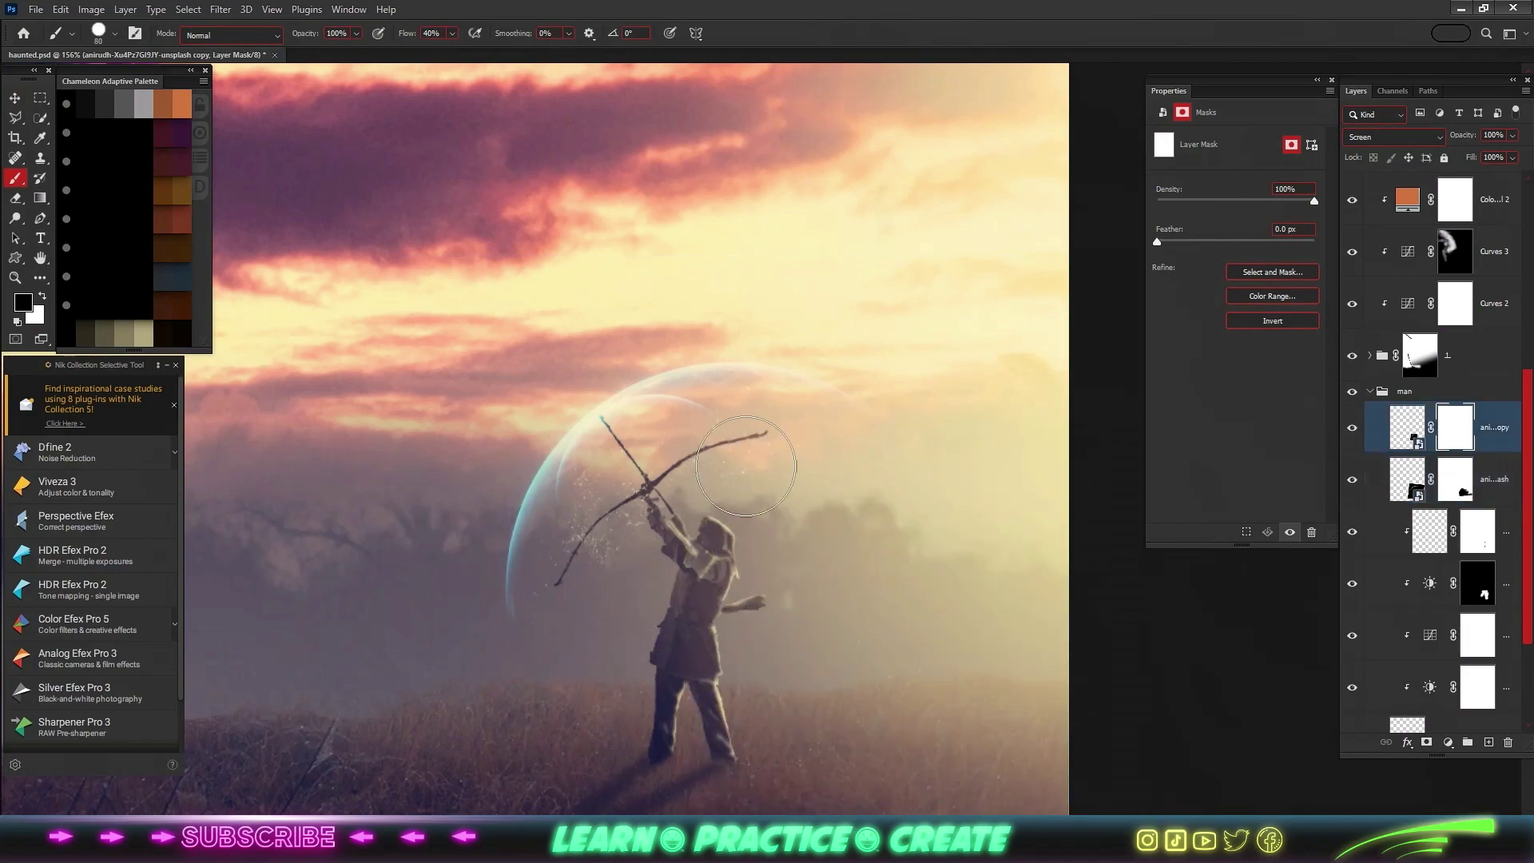
pyautogui.hotkey('ctrl', '0')
pyautogui.rightClick(1470, 427)
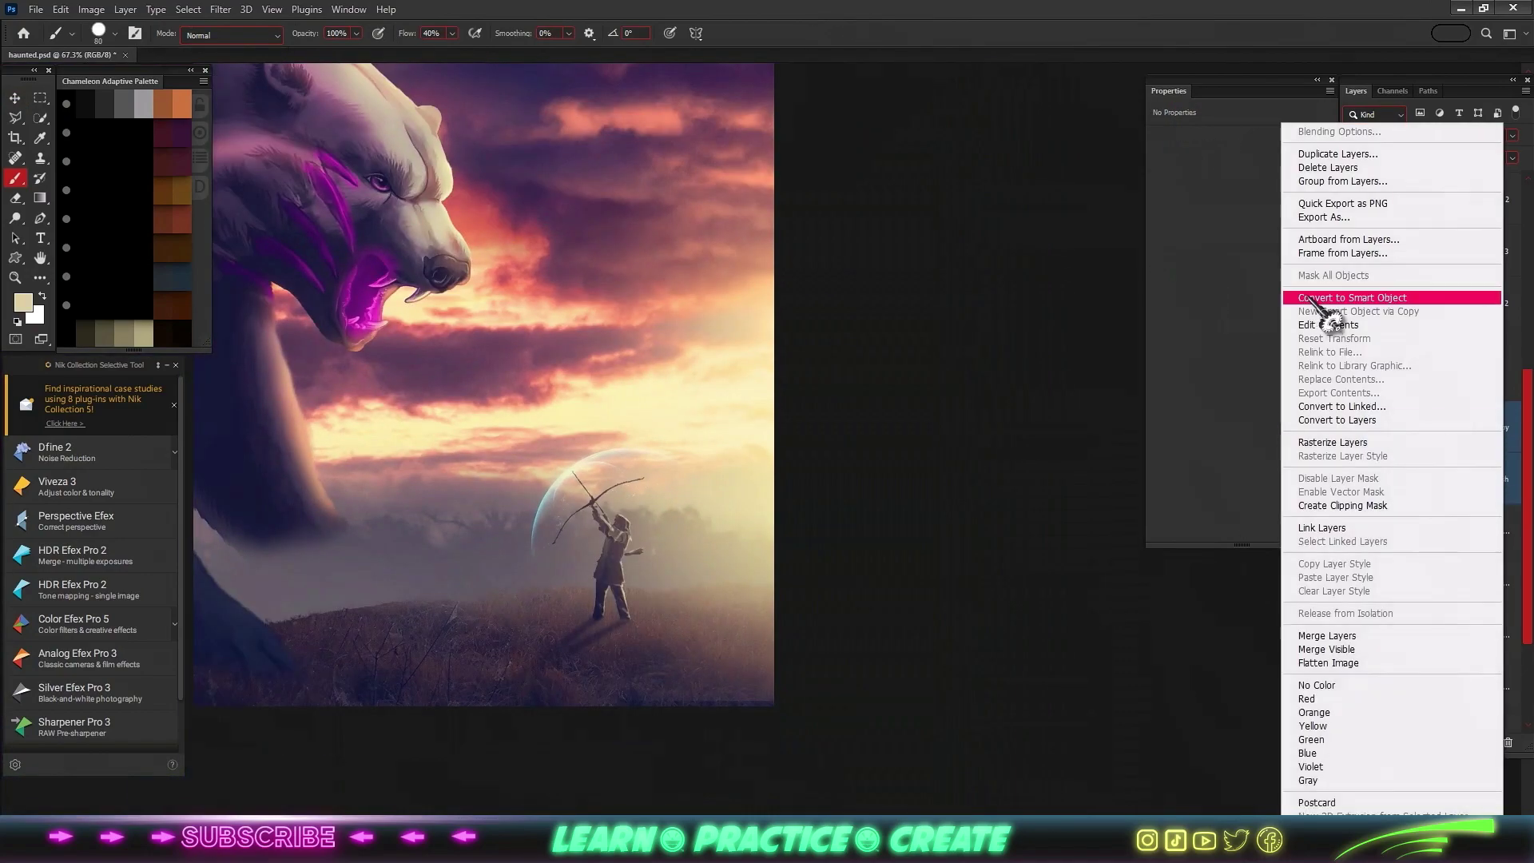
pyautogui.click(1391, 295)
pyautogui.hotkey('ctrl', 'l')
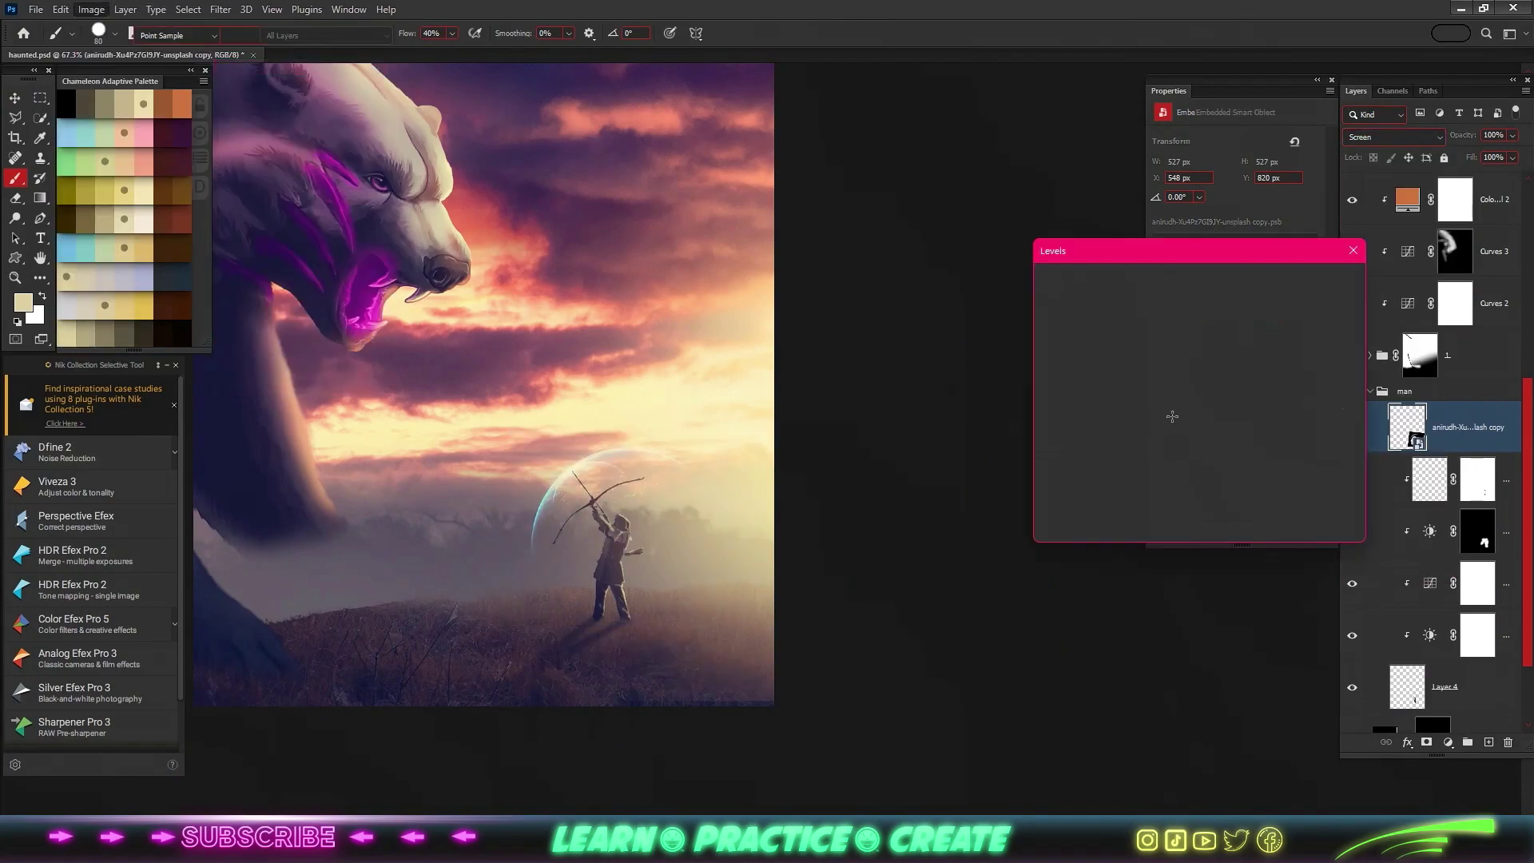
# - Brighten the bubble with Levels, then duplicate it and scale the copy up across the sky
pyautogui.moveTo(1055, 430); pyautogui.dragTo(1092, 430)
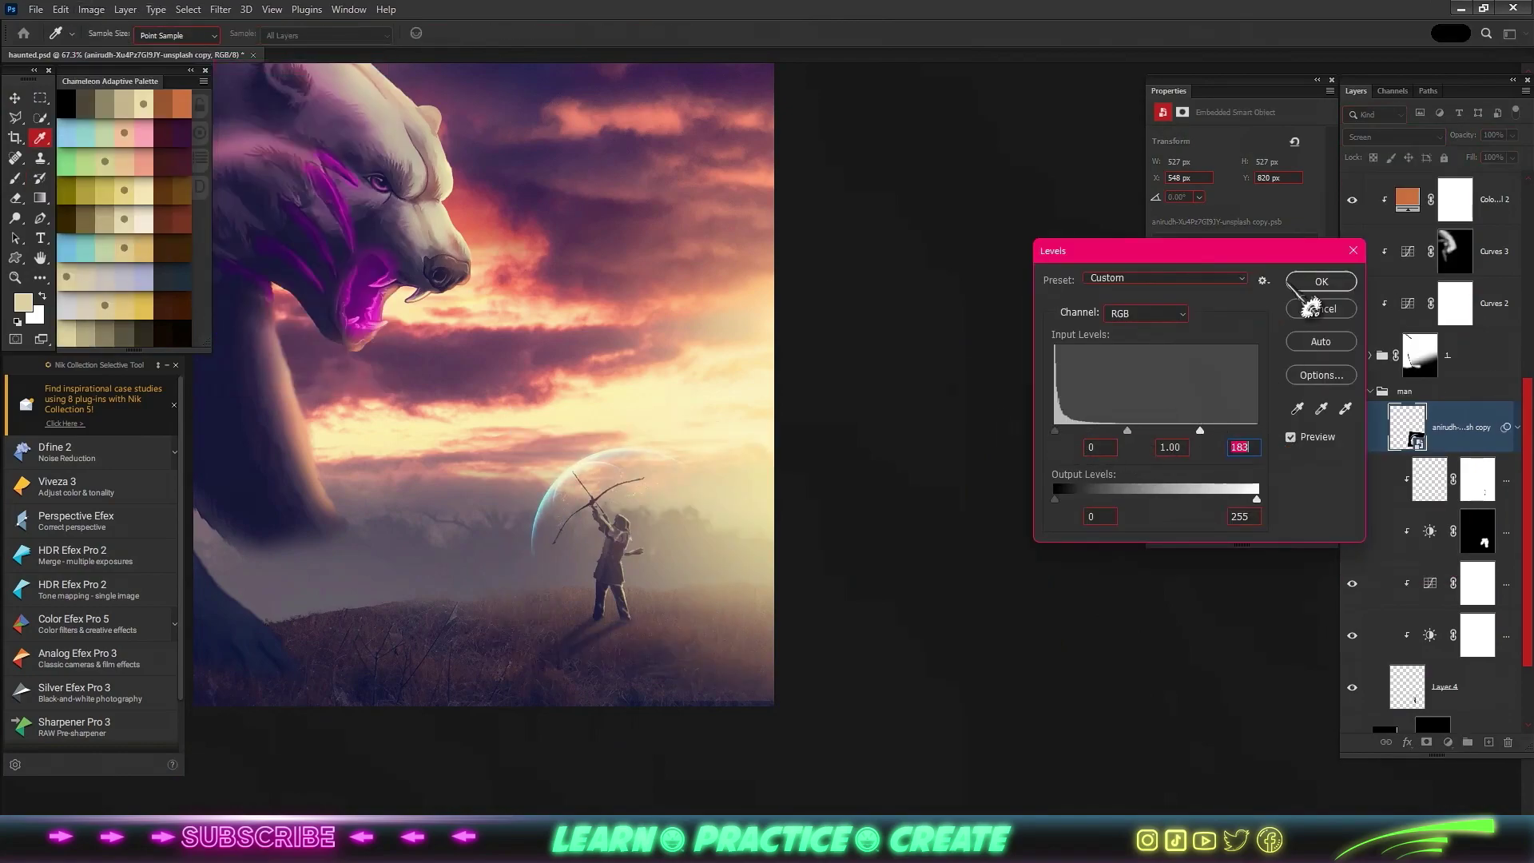
pyautogui.hotkey('ctrl', 'j')
pyautogui.scroll(-1, 583, 284)
pyautogui.hotkey('ctrl', 'j')
pyautogui.scroll(-1, 583, 284)
pyautogui.hotkey('ctrl', 't')
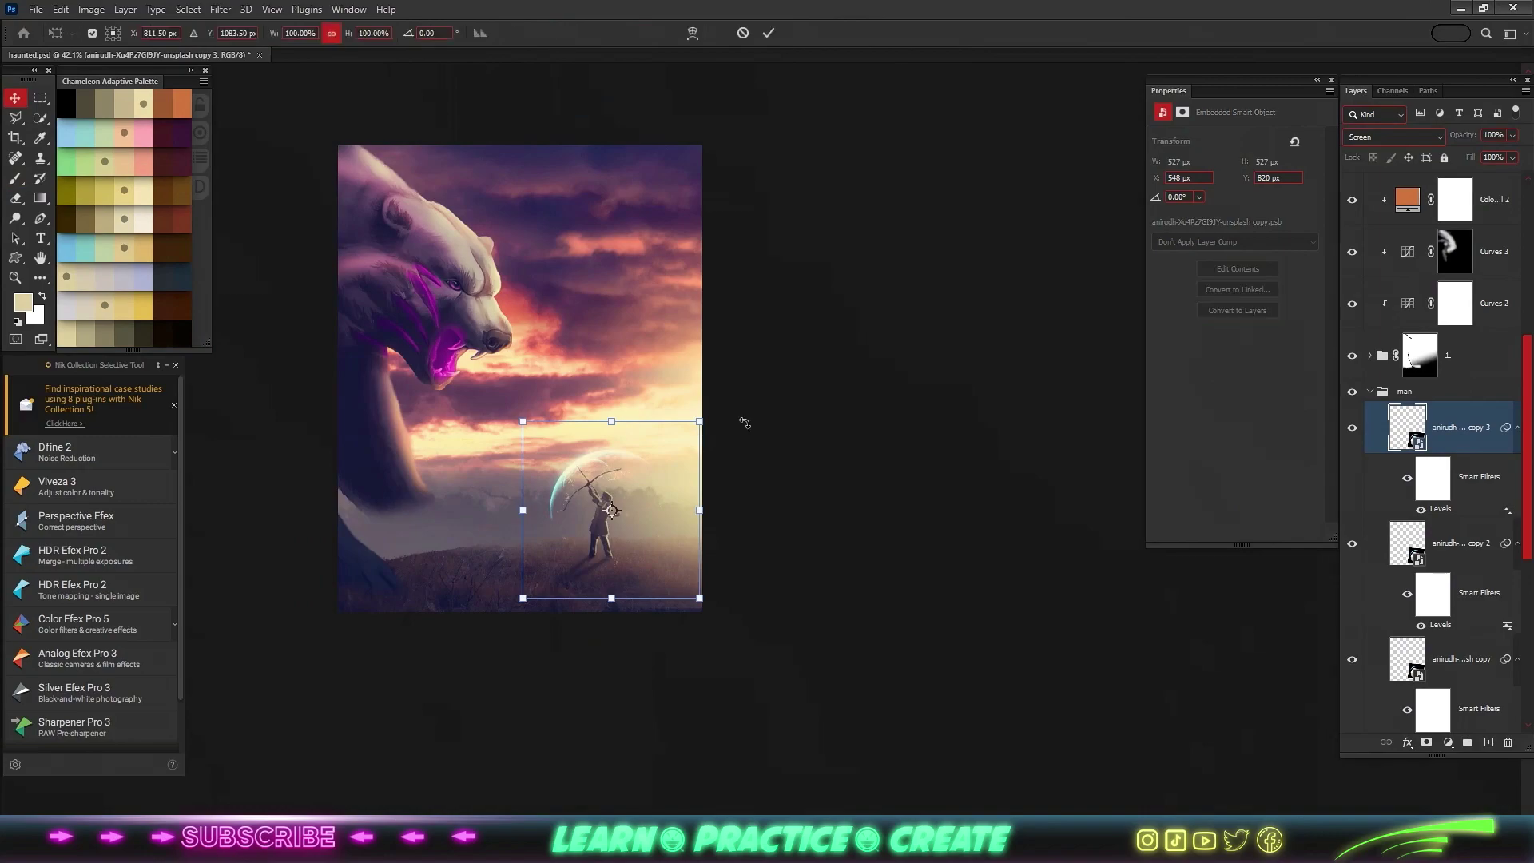
pyautogui.moveTo(699, 421); pyautogui.dragTo(747, 332)
pyautogui.press('Return')
pyautogui.scroll(1, 521, 548)
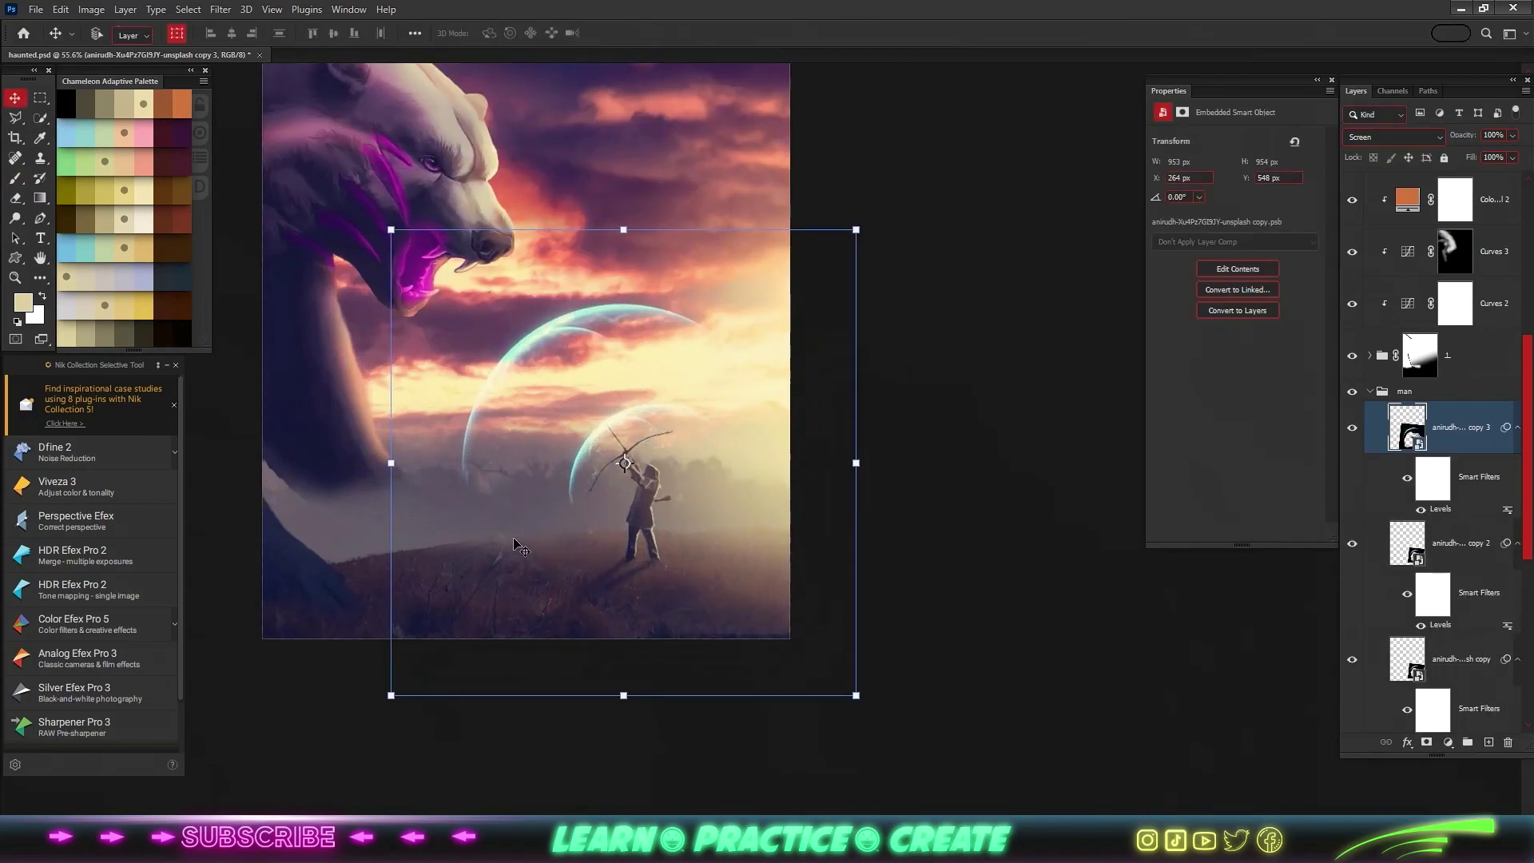
pyautogui.scroll(2, 521, 548)
pyautogui.scroll(-1, 512, 568)
# - Delete the extra top layer inside the bubble smart object, then save and close its contents
pyautogui.doubleClick(1410, 438)
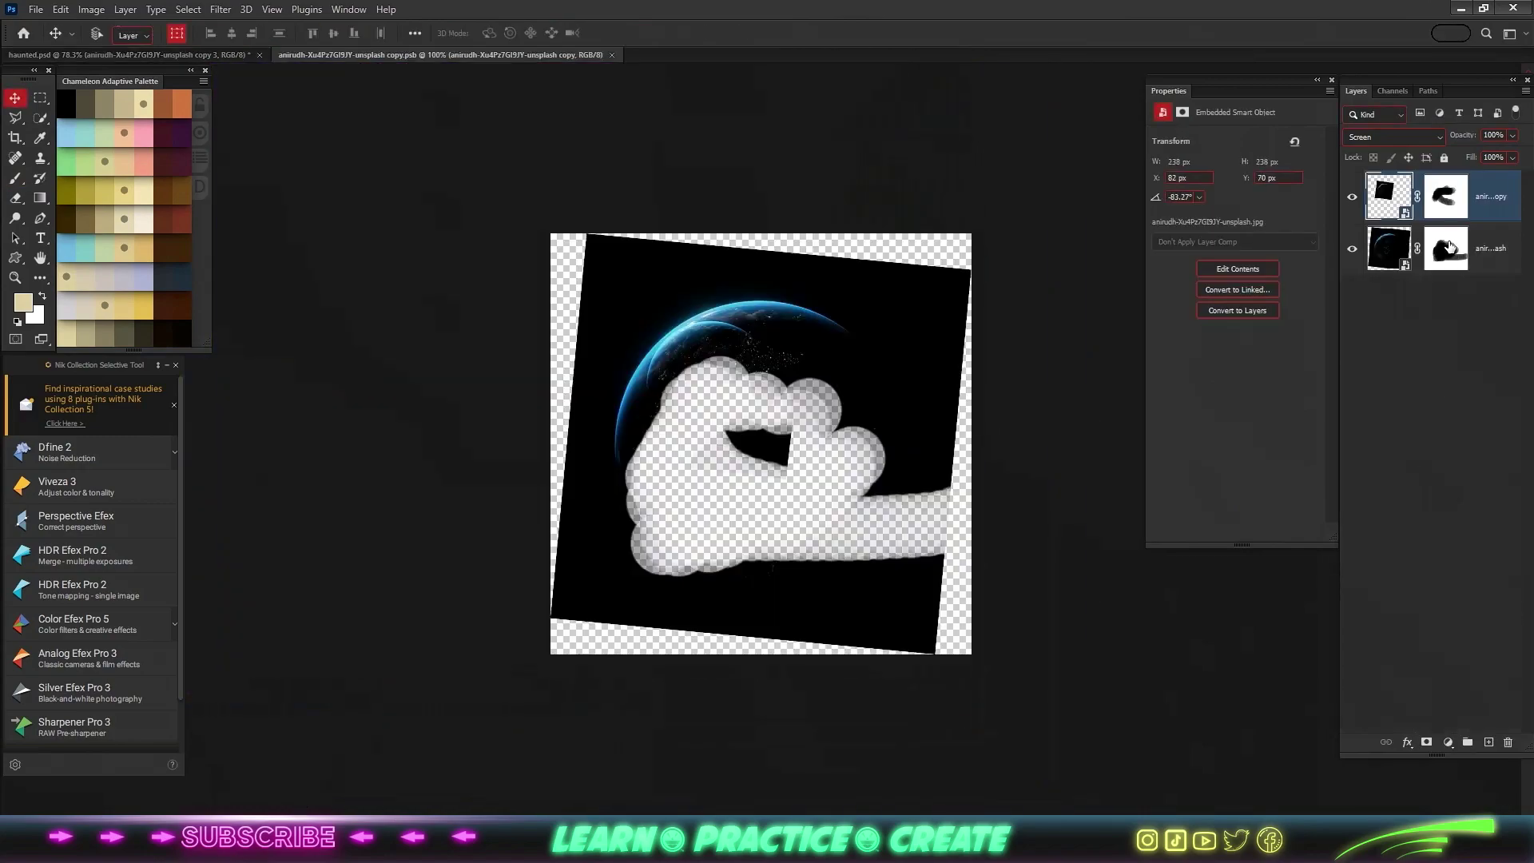
pyautogui.click(1508, 742)
pyautogui.hotkey('ctrl', 's')
pyautogui.hotkey('ctrl', 'w')
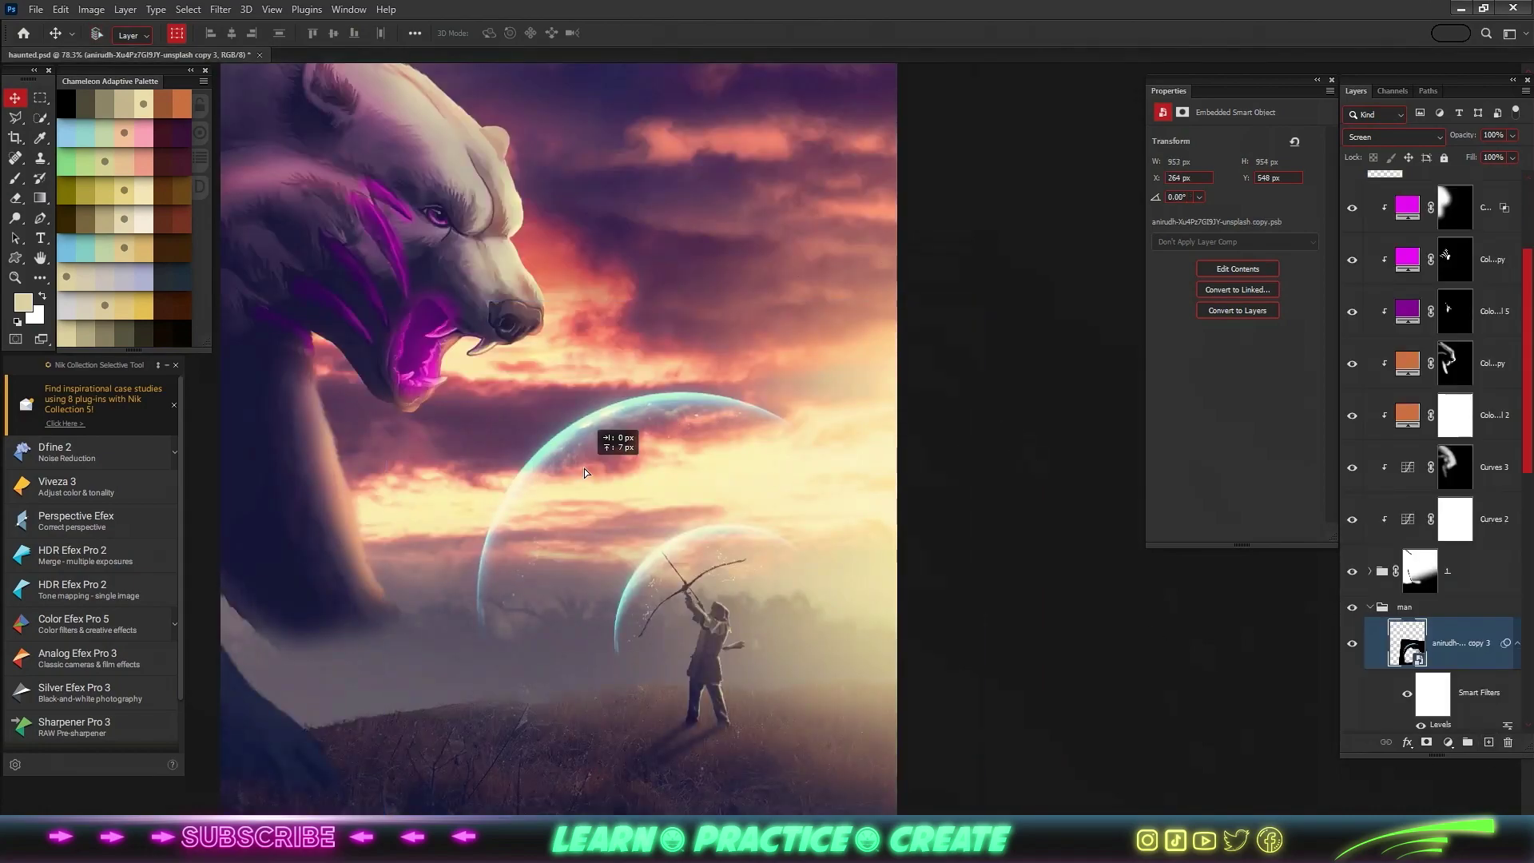
pyautogui.scroll(-2, 624, 479)
pyautogui.scroll(1, 676, 568)
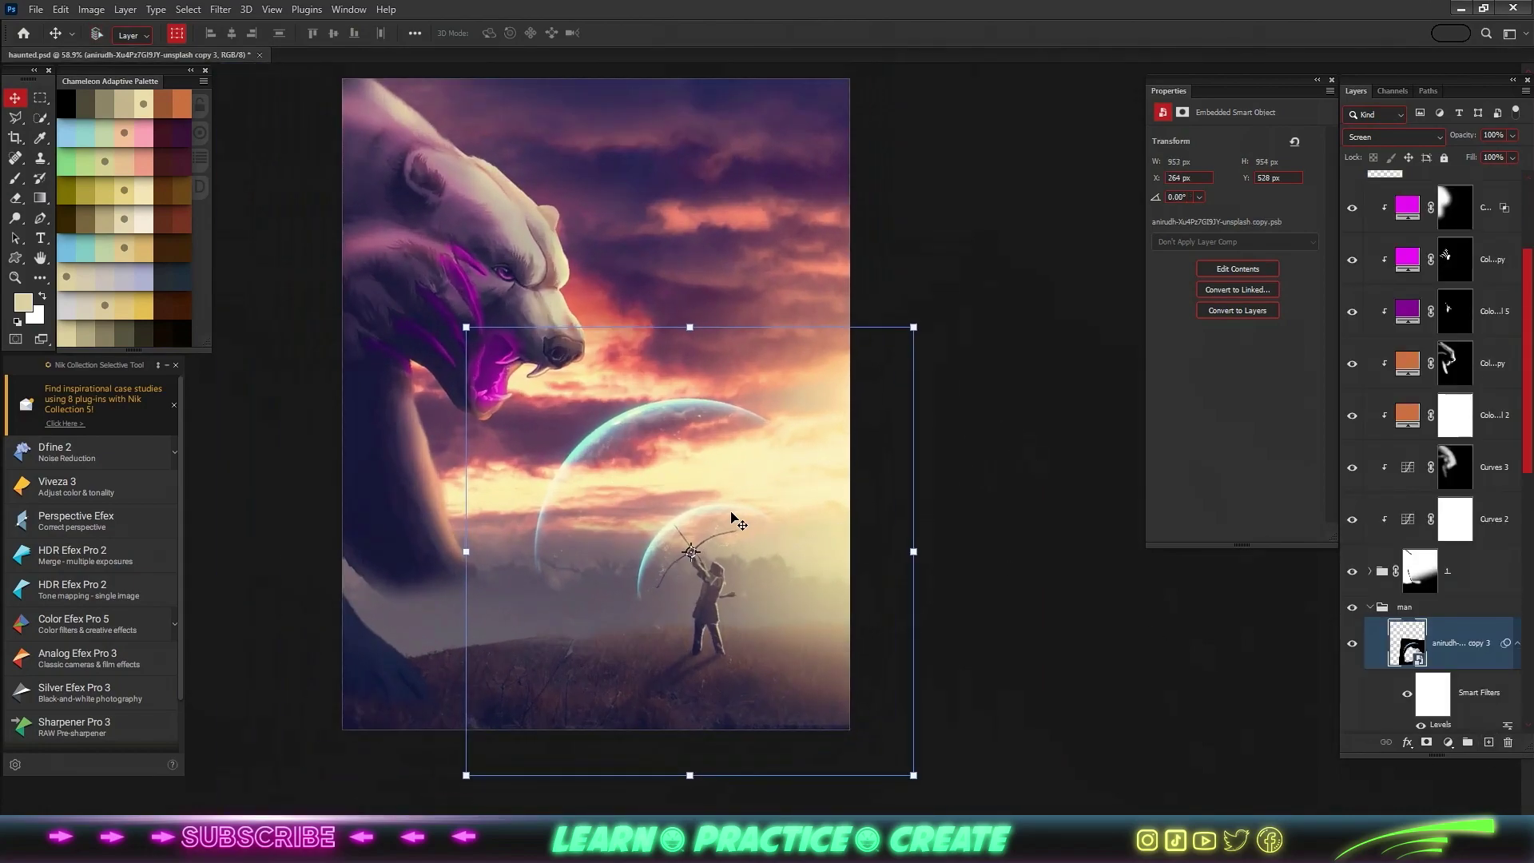
pyautogui.scroll(-5, 1508, 536)
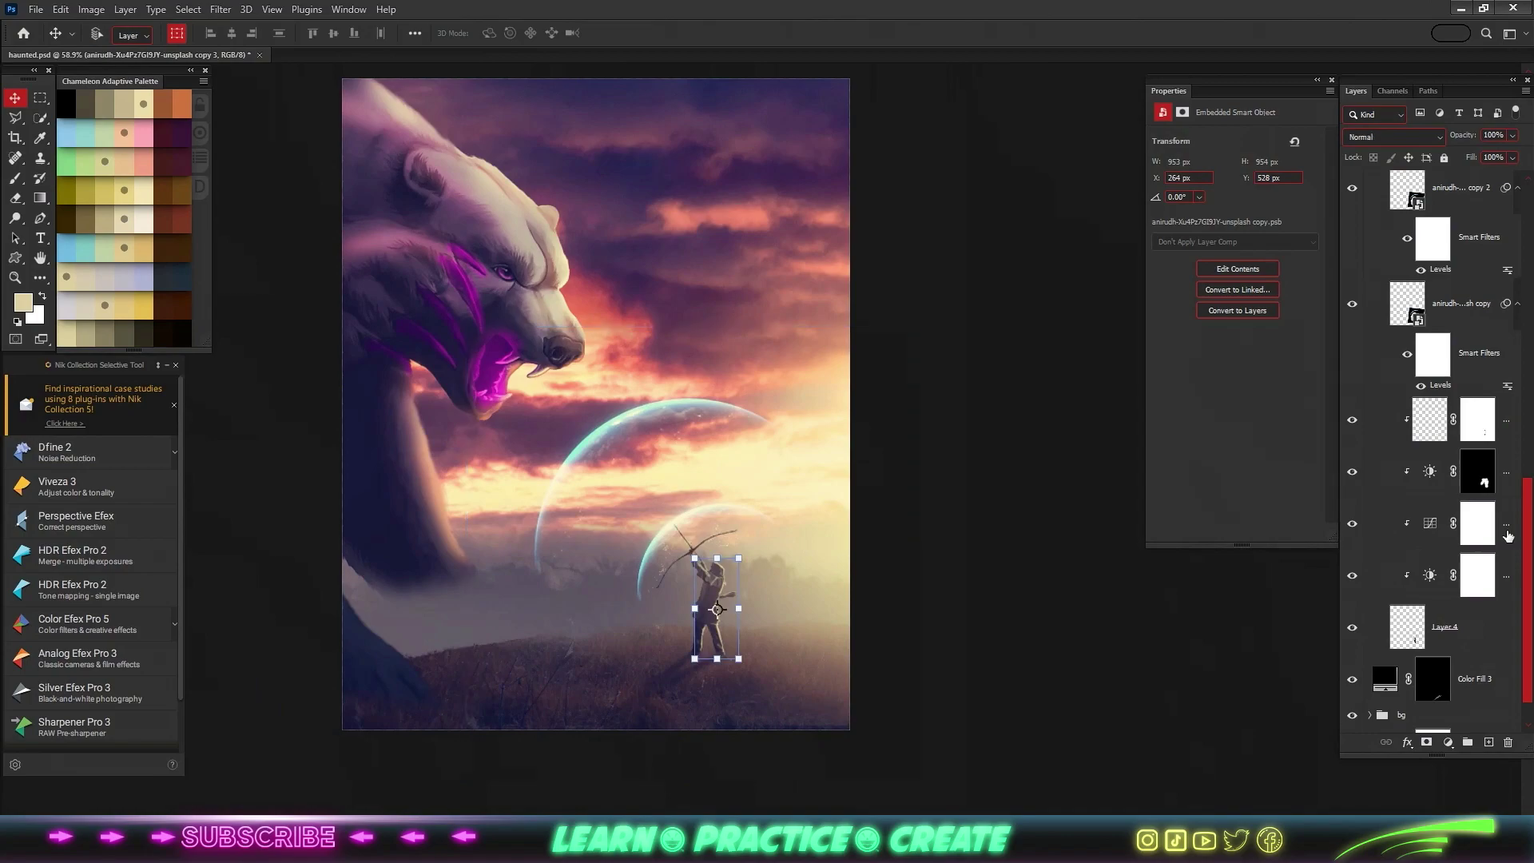
pyautogui.click(1238, 310)
# - Paint cyan sparkles along the bow on Layer 10 with a Soft Round brush, set to Soft Light
pyautogui.scroll(3, 859, 625)
pyautogui.press('b')
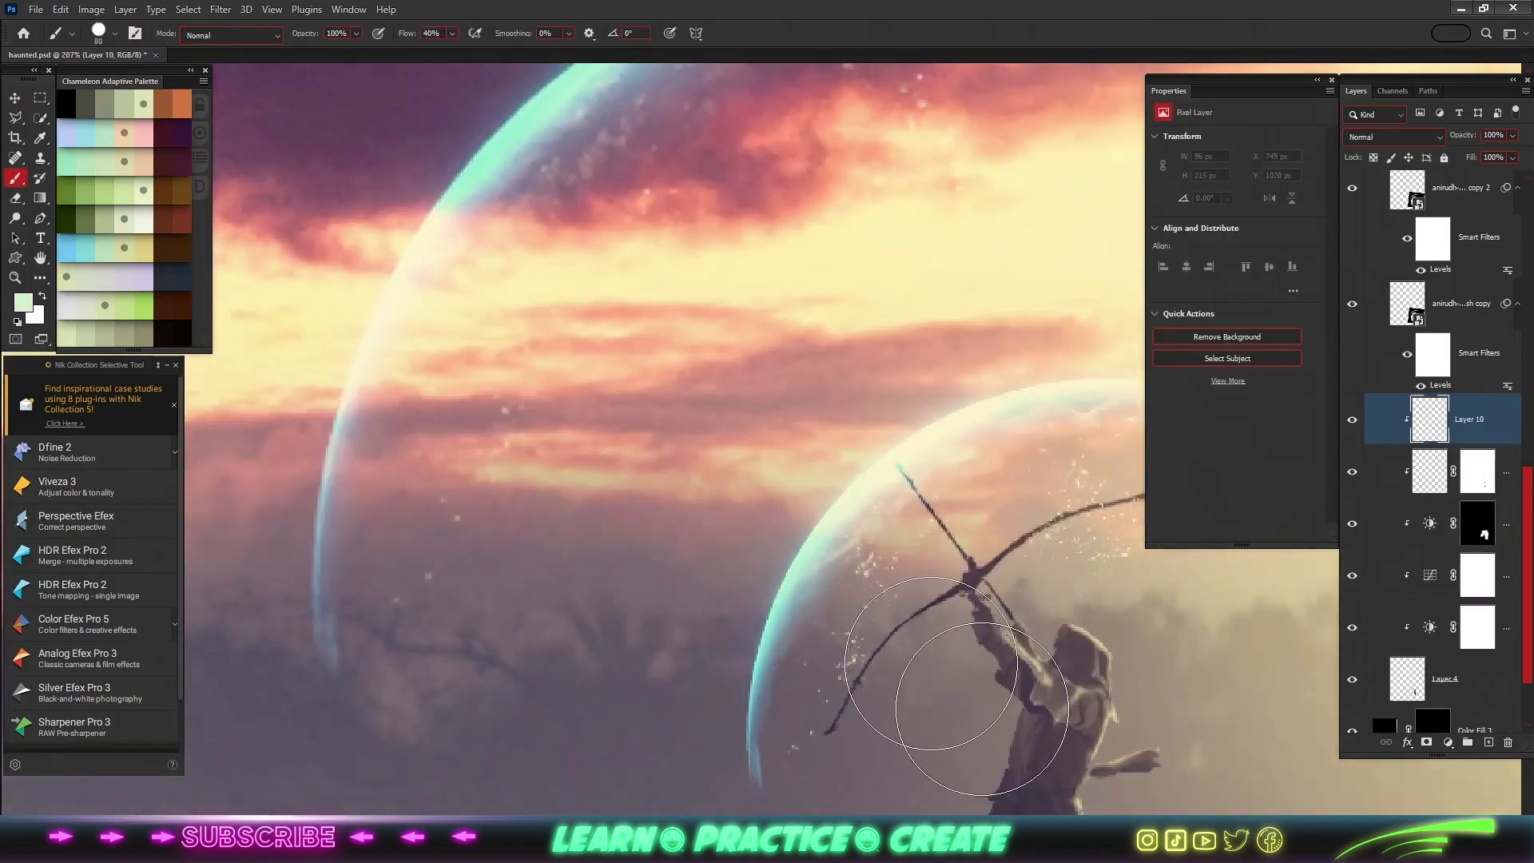
pyautogui.scroll(2, 791, 479)
pyautogui.rightClick(927, 592)
pyautogui.doubleClick(929, 601)
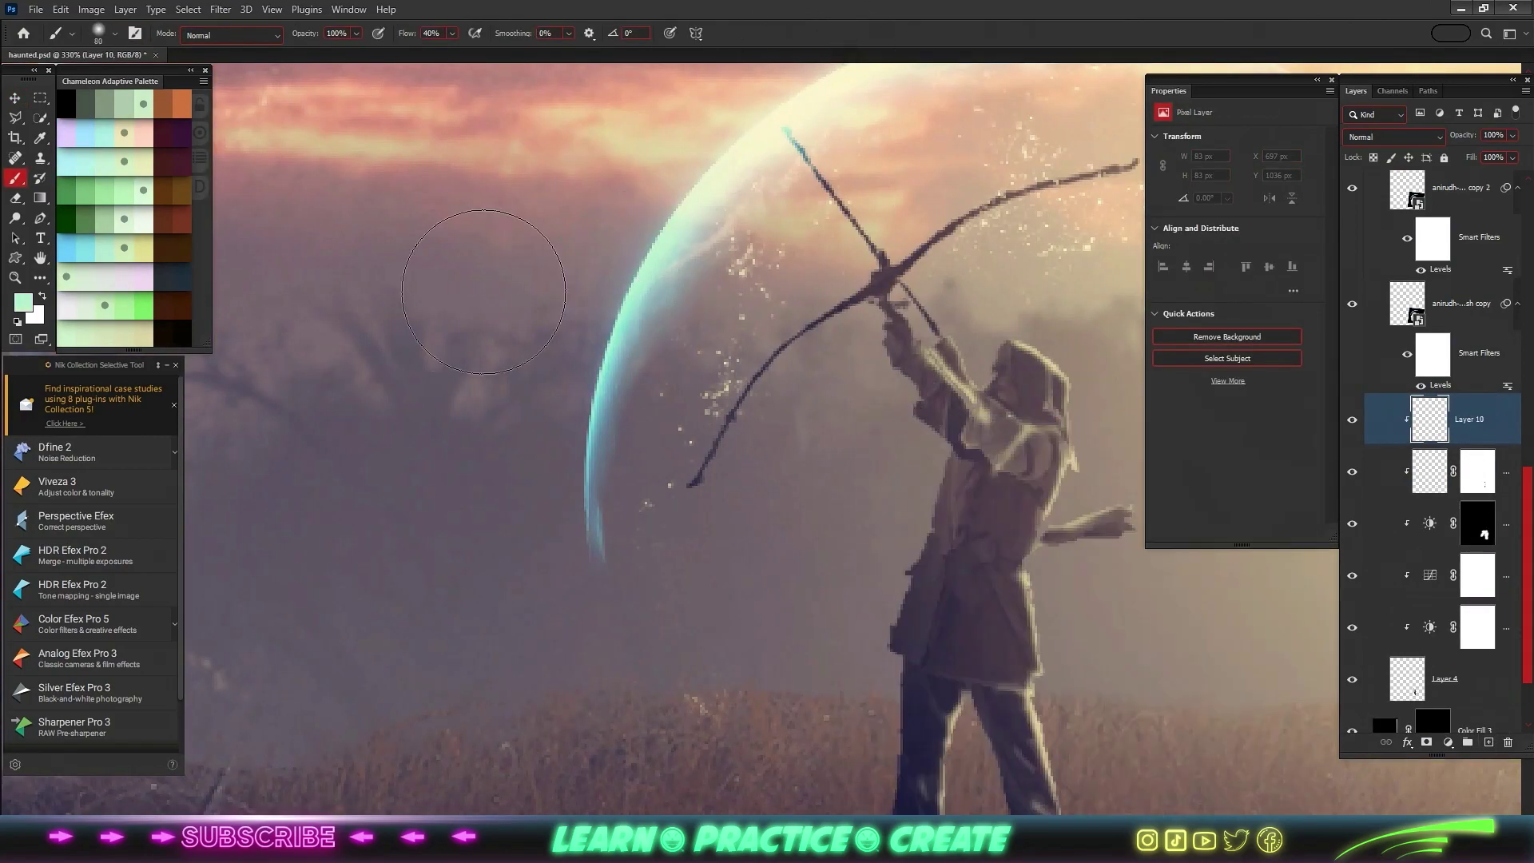
pyautogui.keyDown('alt'); pyautogui.click(637, 276); pyautogui.keyUp('alt')
pyautogui.moveTo(691, 484); pyautogui.dragTo(1135, 164)
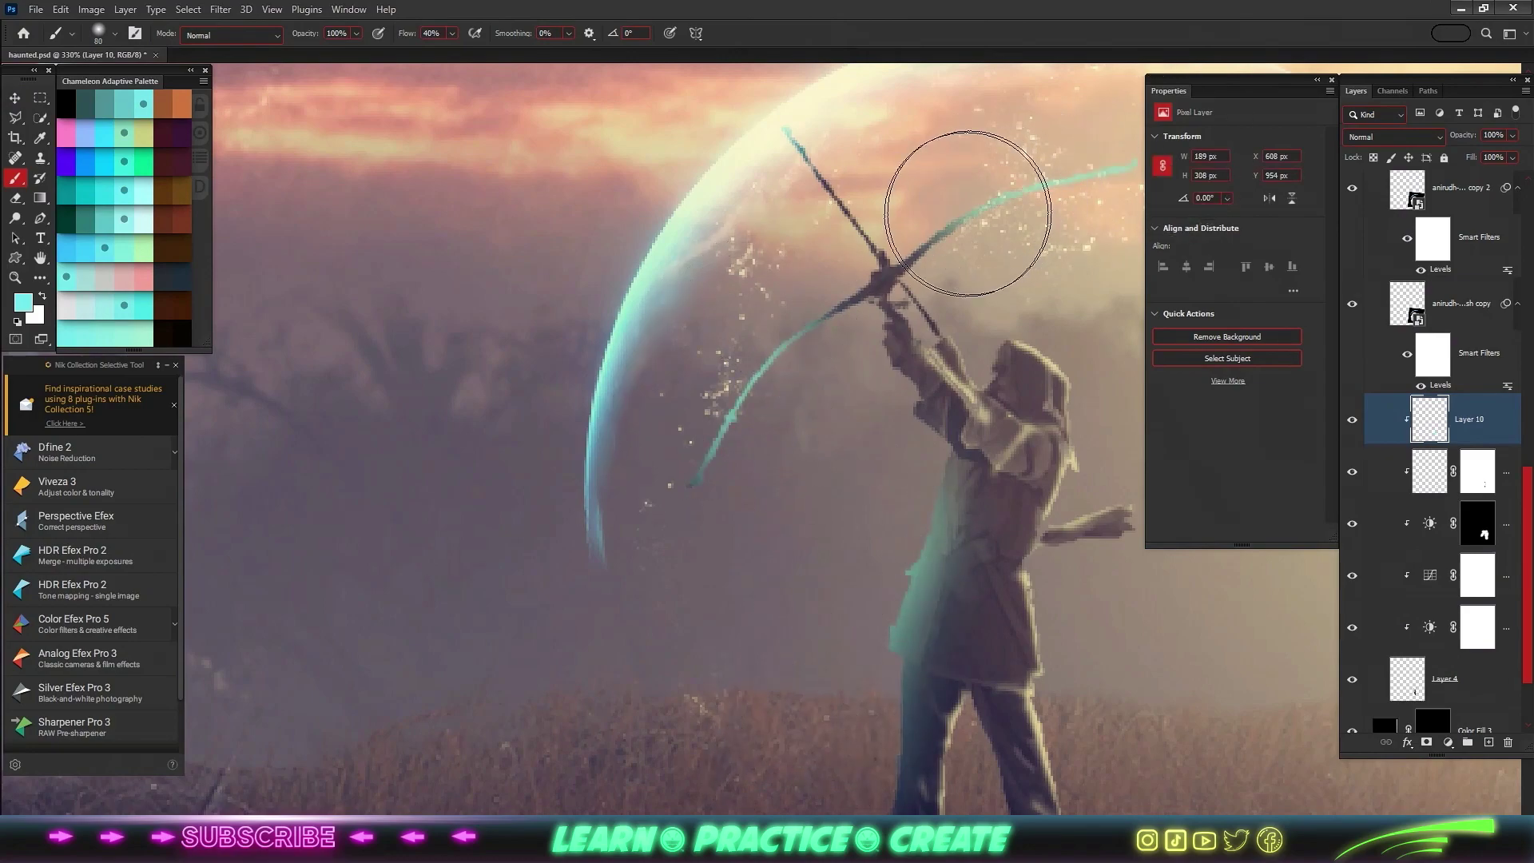
pyautogui.moveTo(788, 132); pyautogui.dragTo(939, 336)
pyautogui.click(1394, 137)
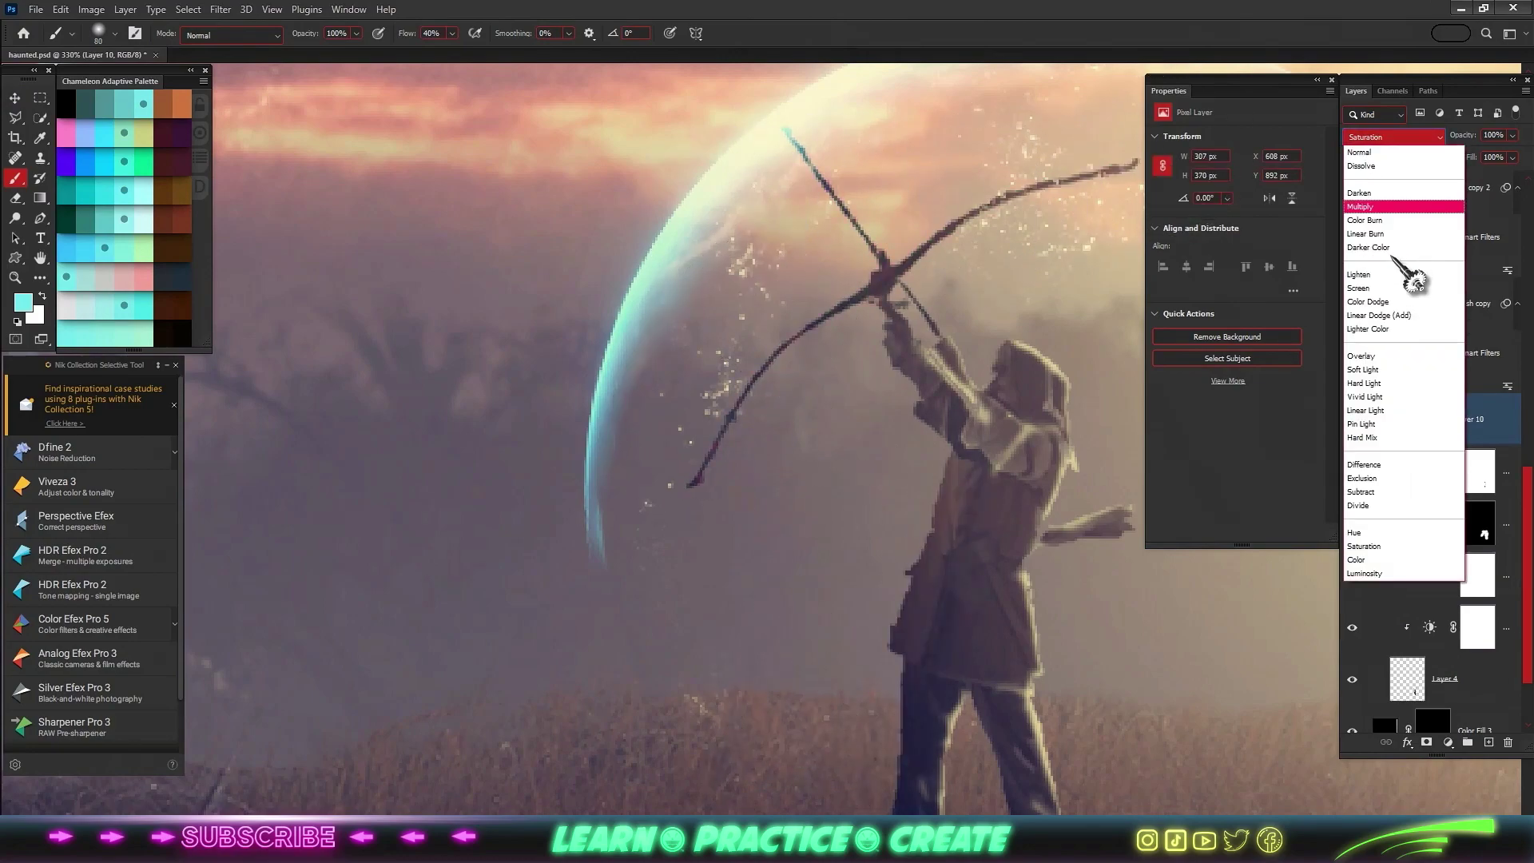
pyautogui.click(1365, 370)
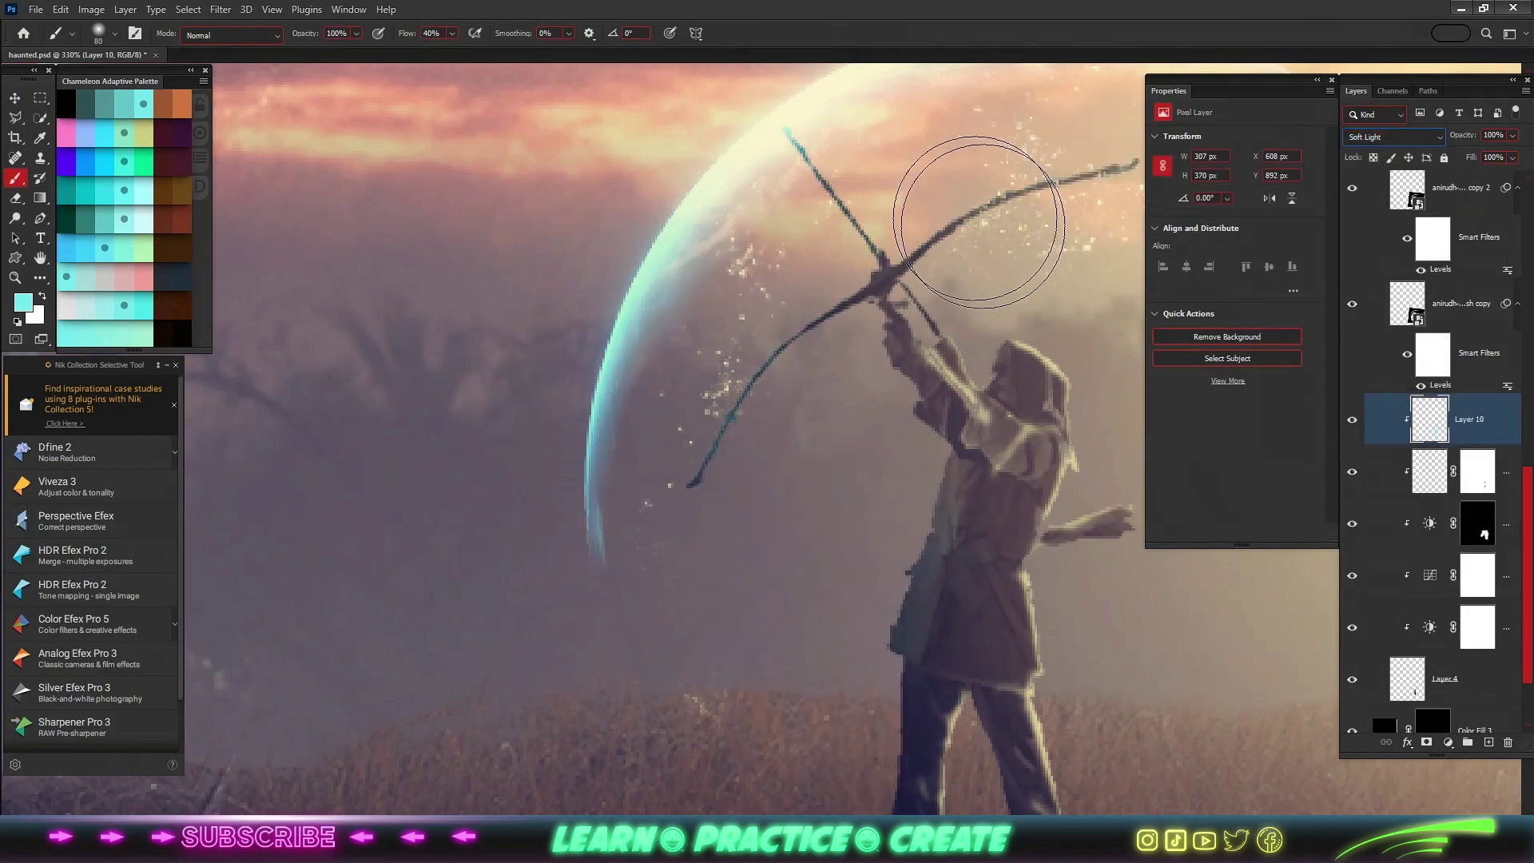
# - On a new layer, paint a 500 px cyan glow on the grass under the archer in Overlay mode
pyautogui.scroll(-3, 876, 589)
pyautogui.scroll(-3, 871, 544)
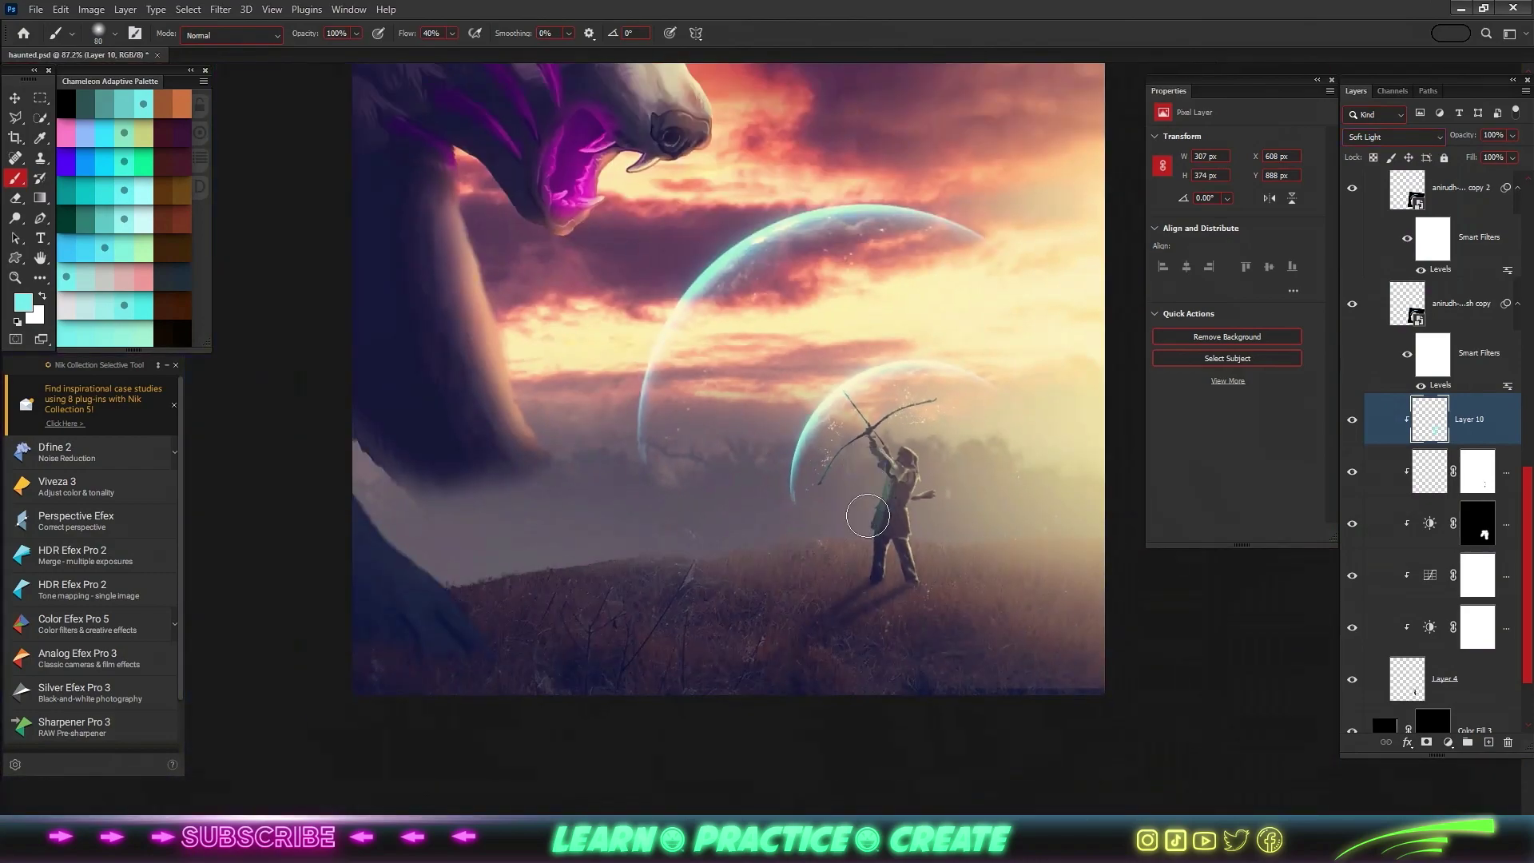
pyautogui.scroll(-3, 867, 497)
pyautogui.scroll(-1, 869, 506)
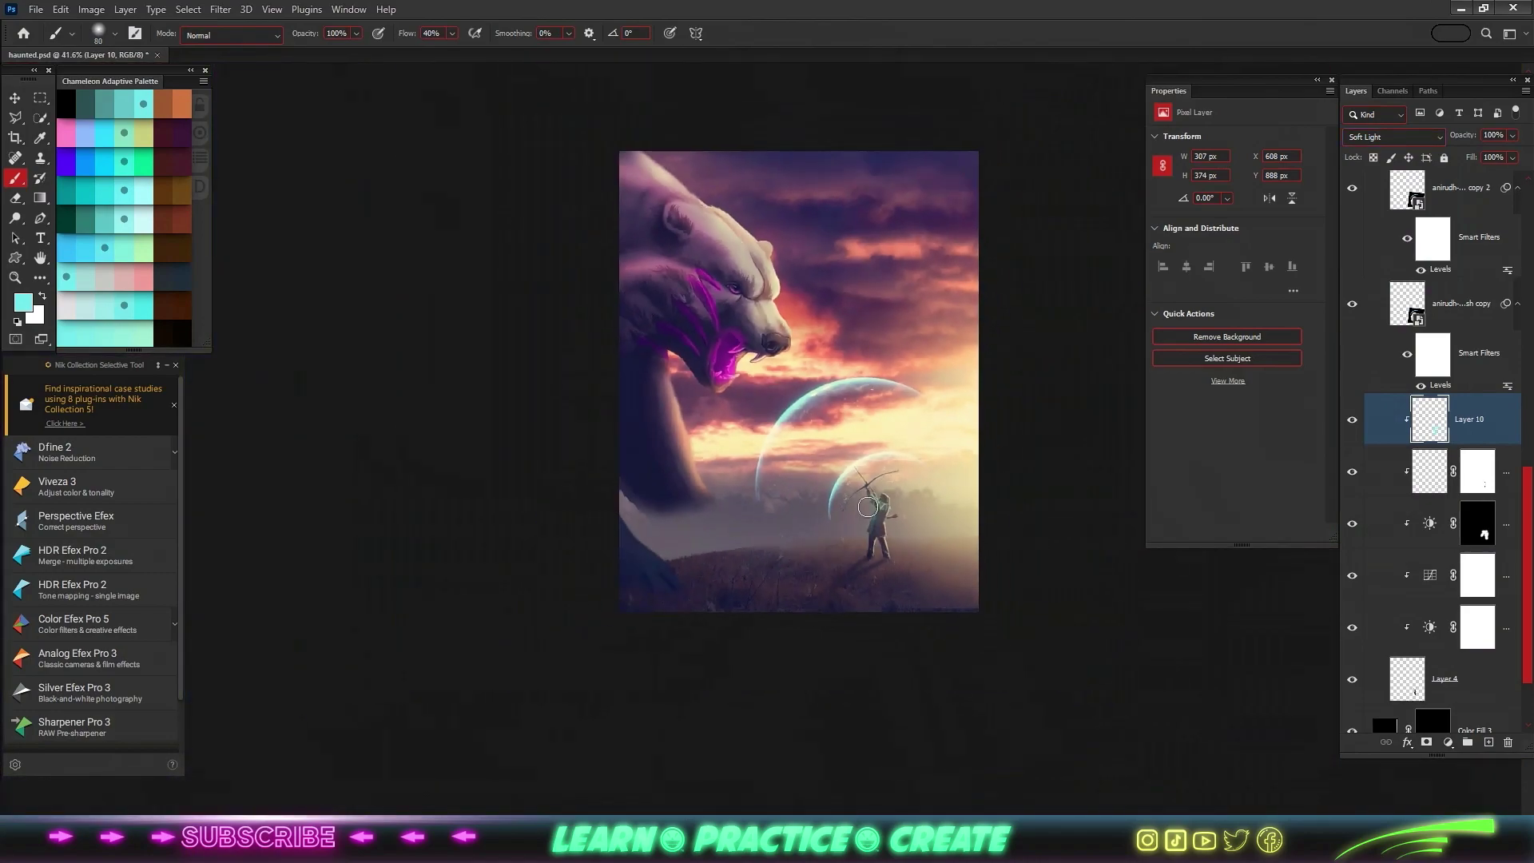
pyautogui.hotkey('ctrl', 'shift', 'alt', 'n')
pyautogui.rightClick(849, 589)
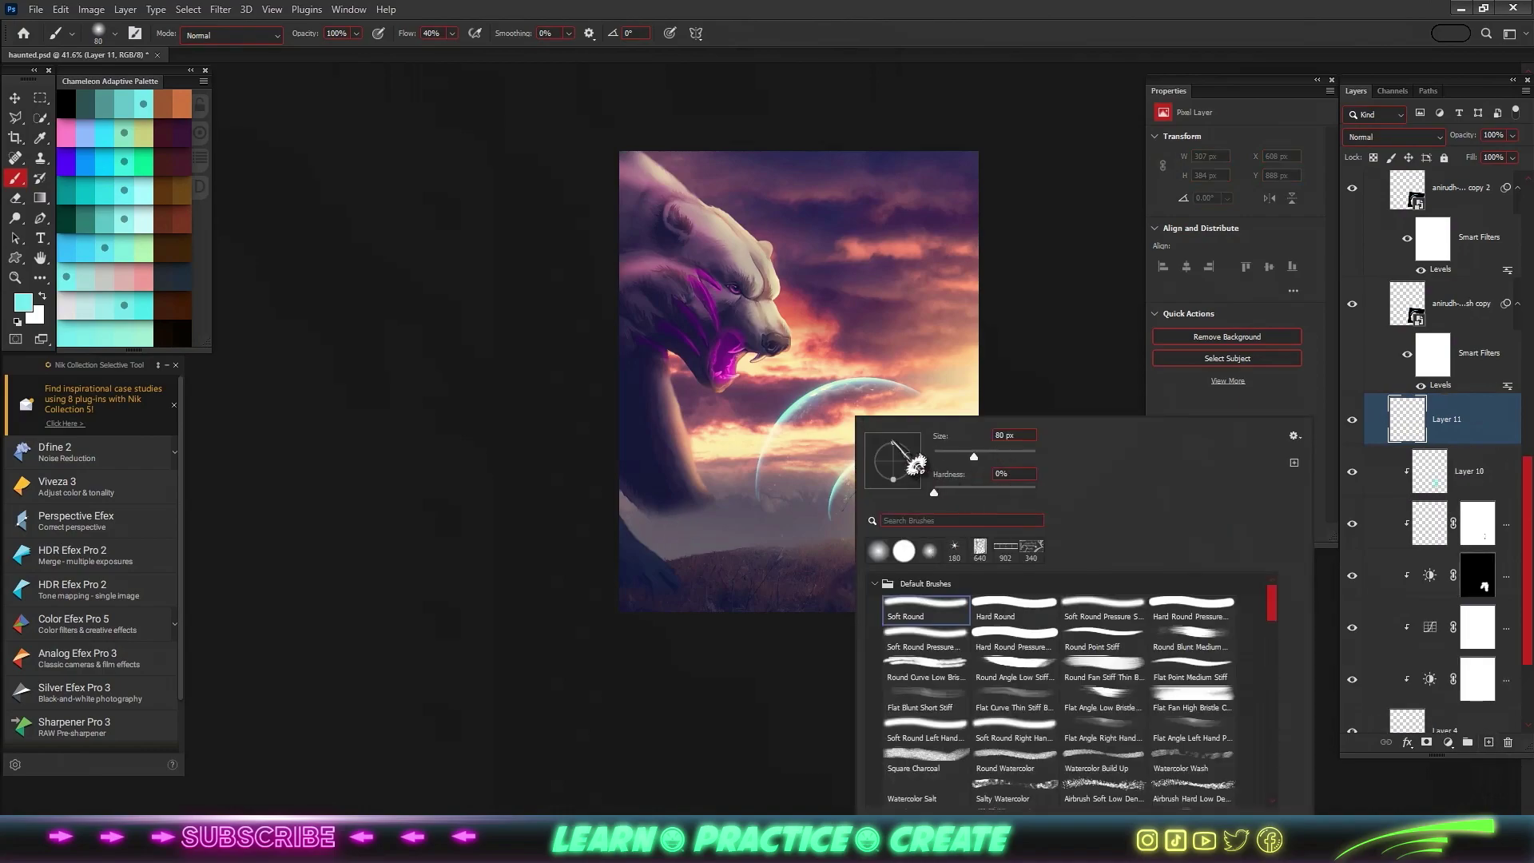
pyautogui.press('Escape')
pyautogui.scroll(1, 829, 563)
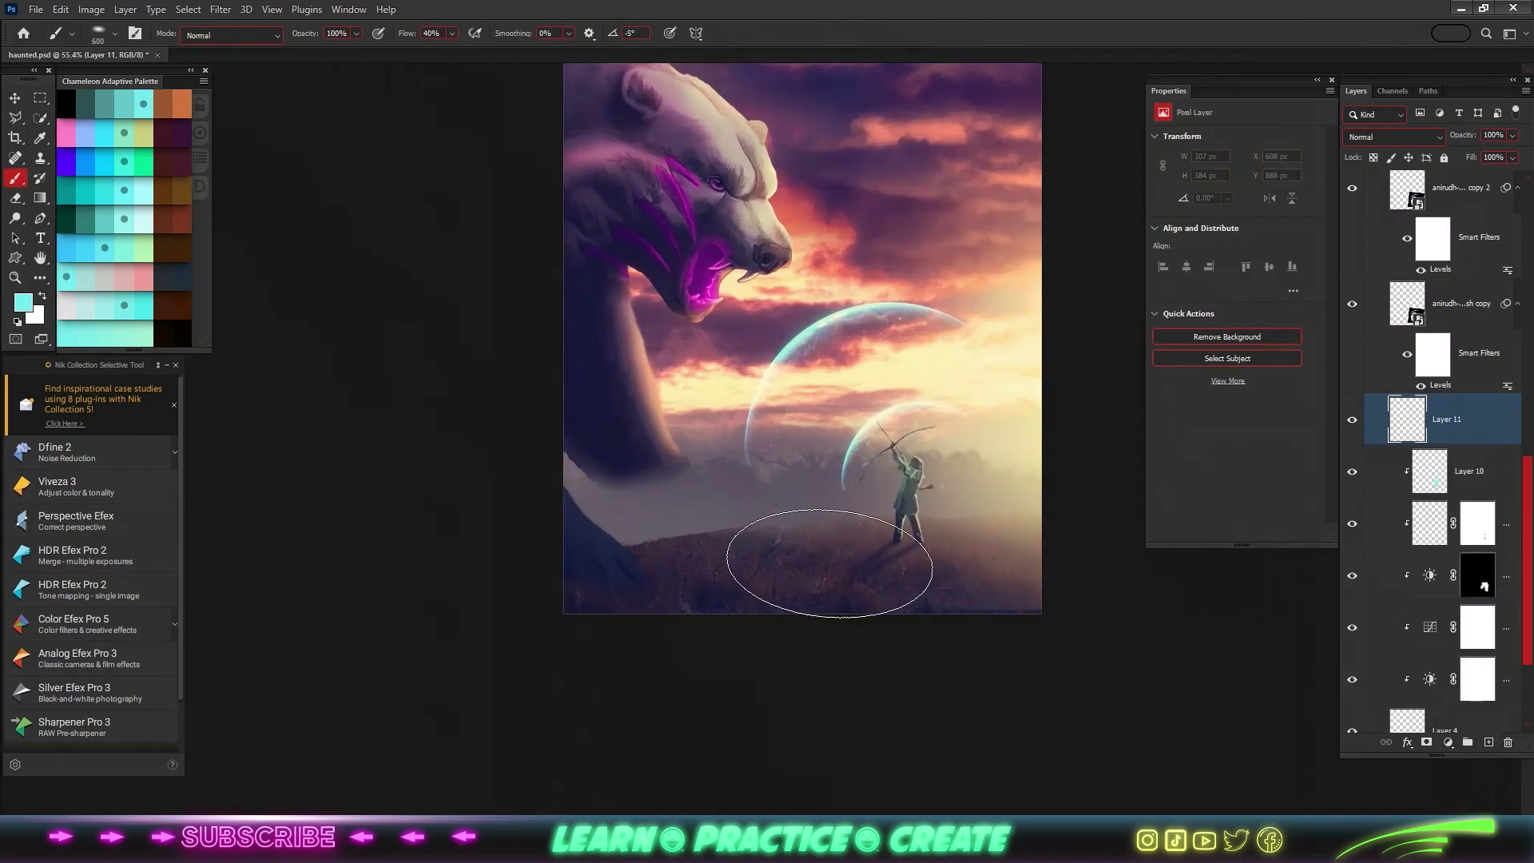
pyautogui.moveTo(822, 565); pyautogui.dragTo(752, 571)
pyautogui.click(1395, 137)
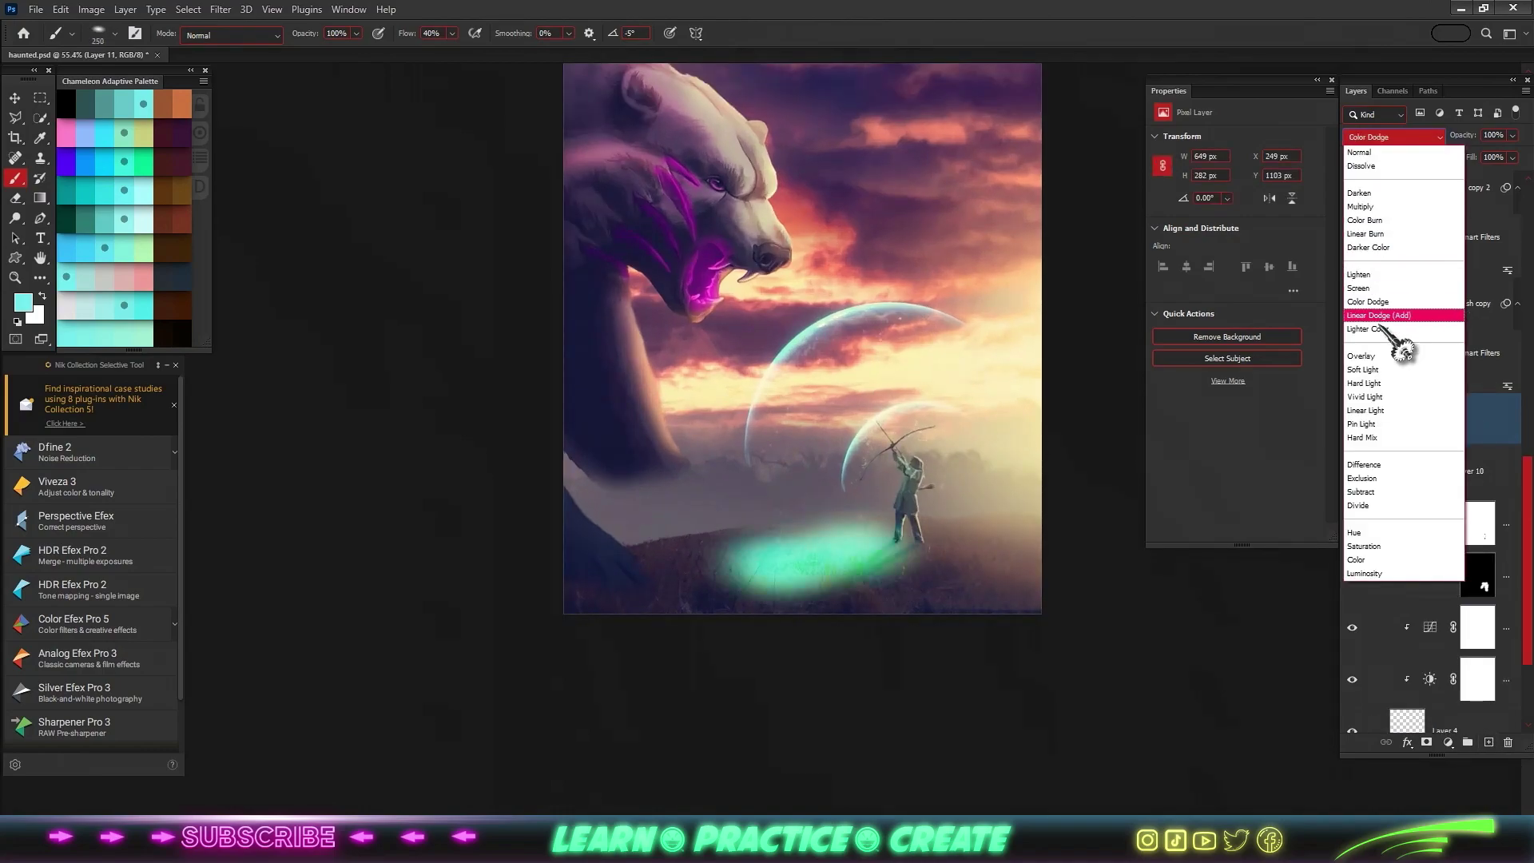
pyautogui.click(1383, 360)
pyautogui.press('v')
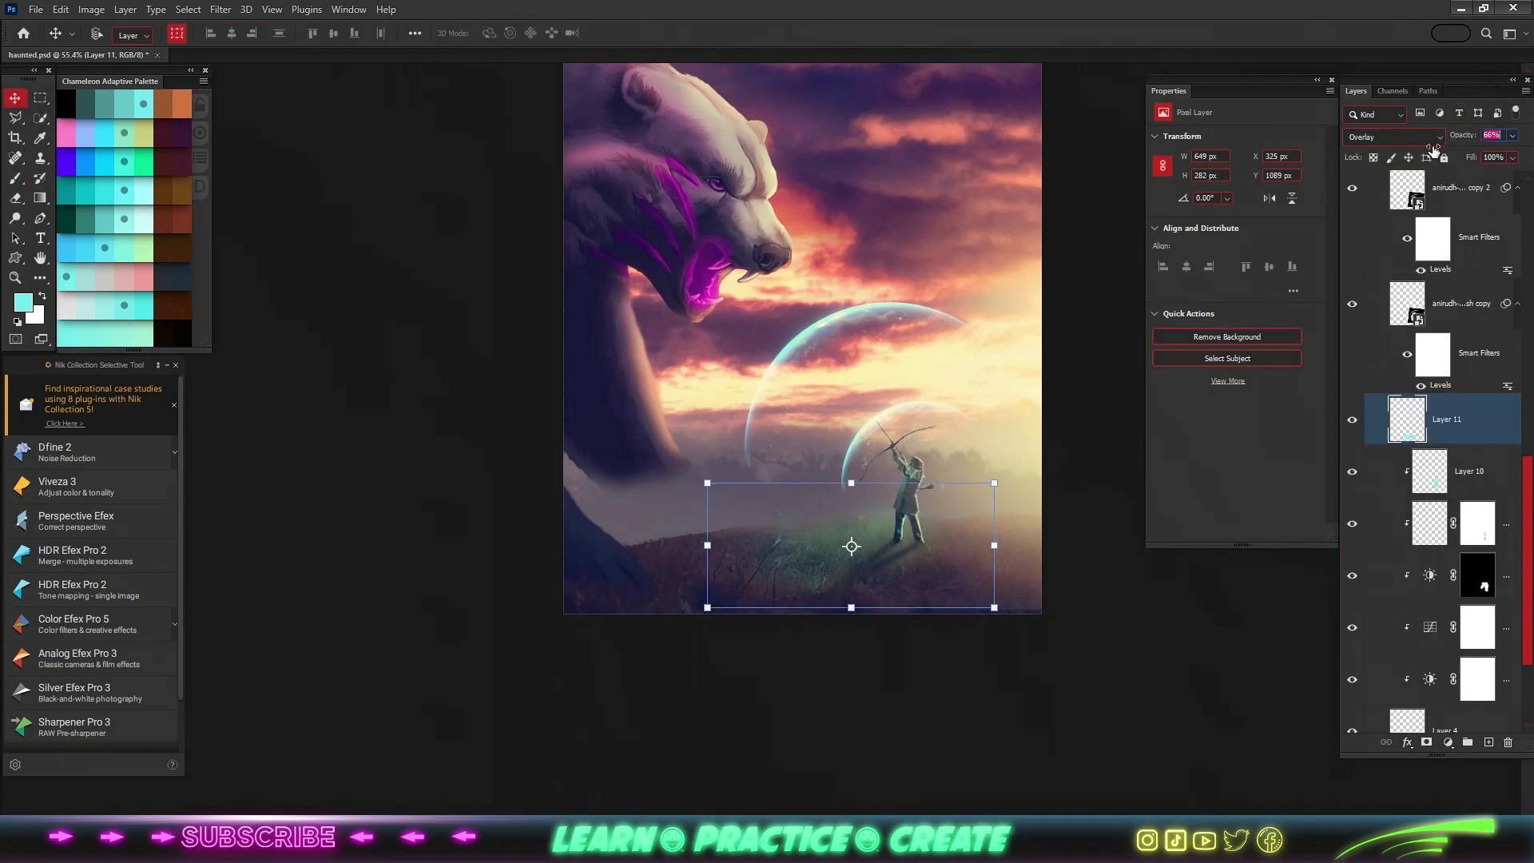
pyautogui.scroll(10, 1439, 359)
pyautogui.click(1470, 196)
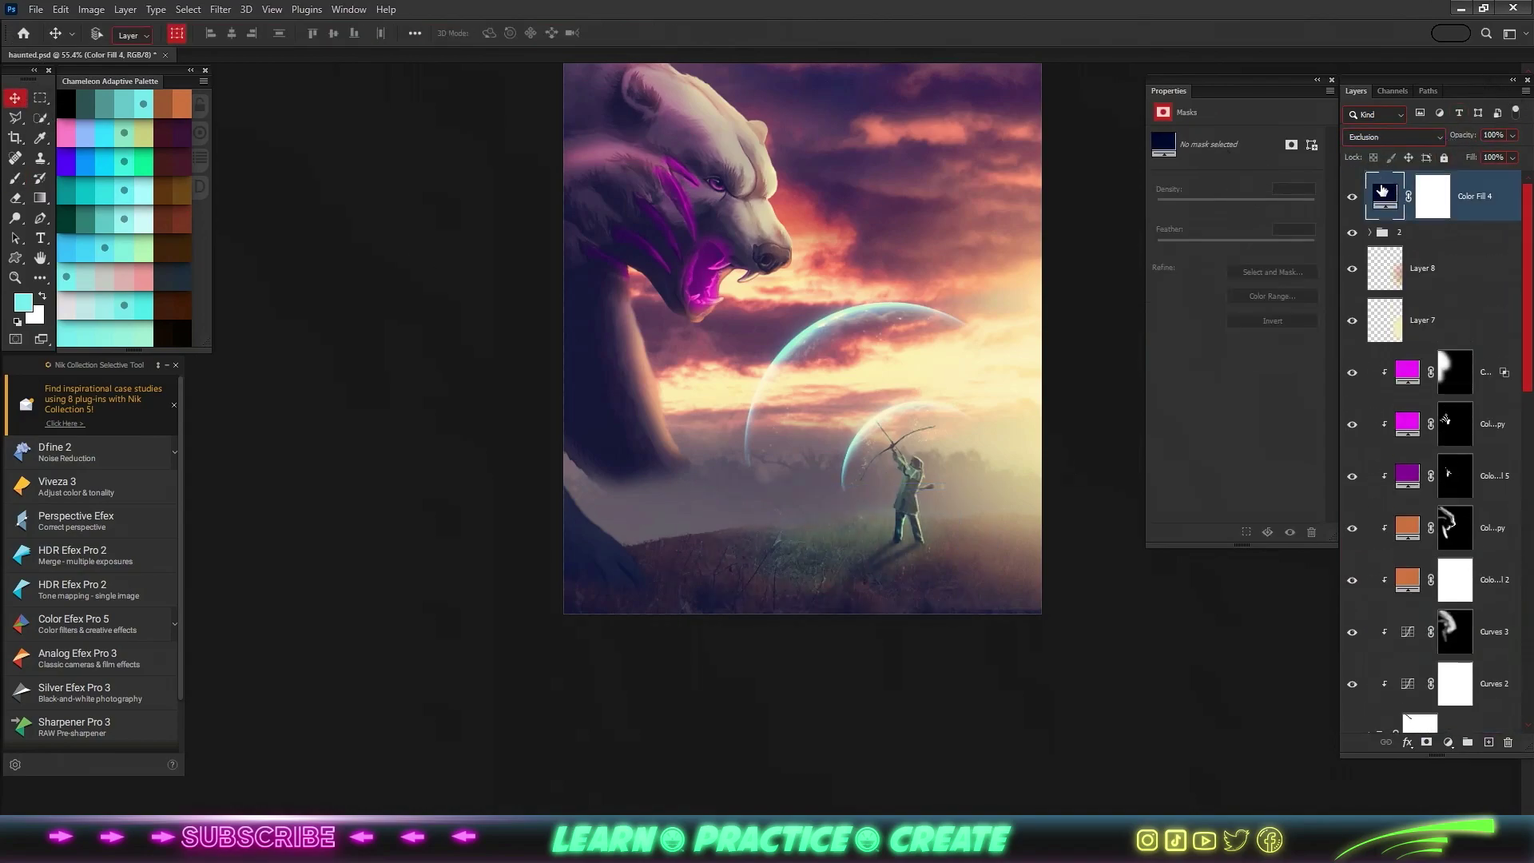
# - Duplicate the Color Fill 4 layer and change the copy's fill to dark navy
pyautogui.hotkey('ctrl', 'j')
pyautogui.doubleClick(1385, 196)
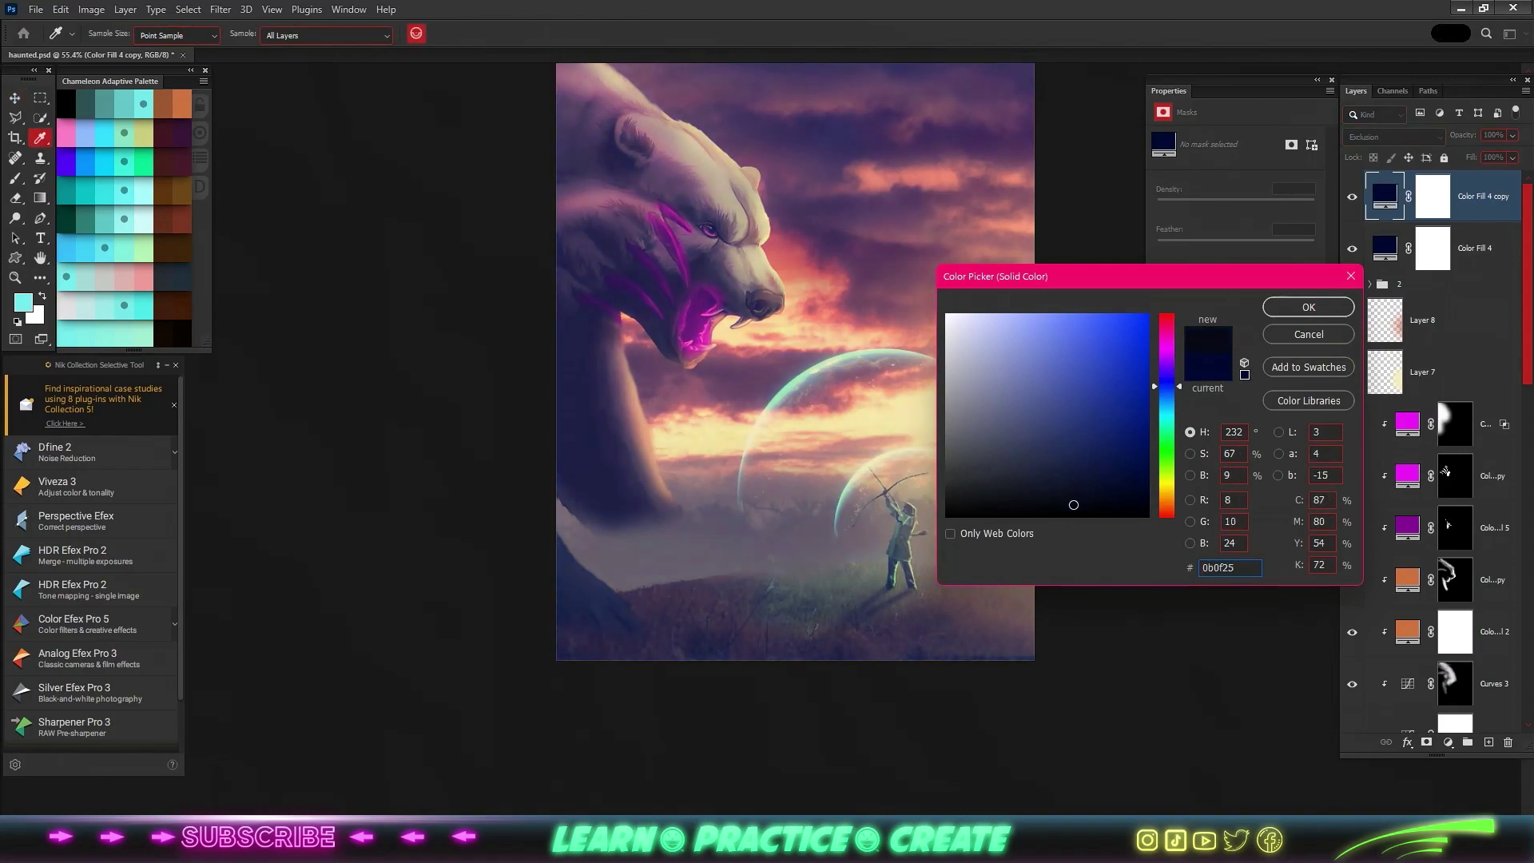
pyautogui.click(1294, 308)
# - Paint purple strokes over the bear on a new Soft Light layer at 50% opacity
pyautogui.hotkey('ctrl', 'shift', 'alt', 'n')
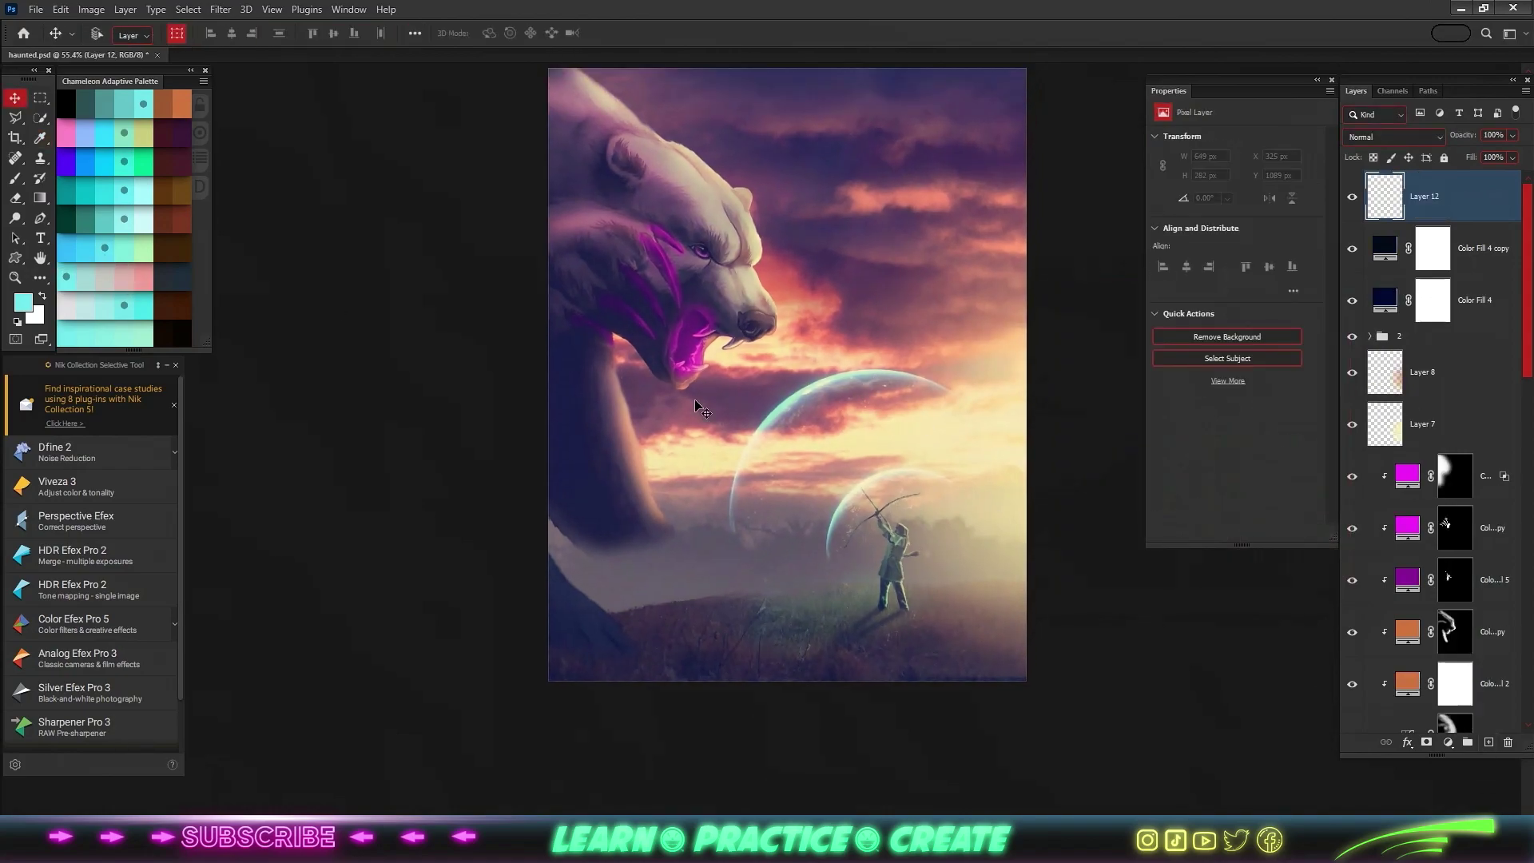
pyautogui.press('b')
pyautogui.rightClick(912, 271)
pyautogui.keyDown('alt'); pyautogui.click(684, 188); pyautogui.keyUp('alt')
pyautogui.moveTo(685, 188)
pyautogui.mouseDown()
pyautogui.moveTo(685, 256)
pyautogui.moveTo(543, 671)
pyautogui.mouseUp()
pyautogui.click(1394, 137)
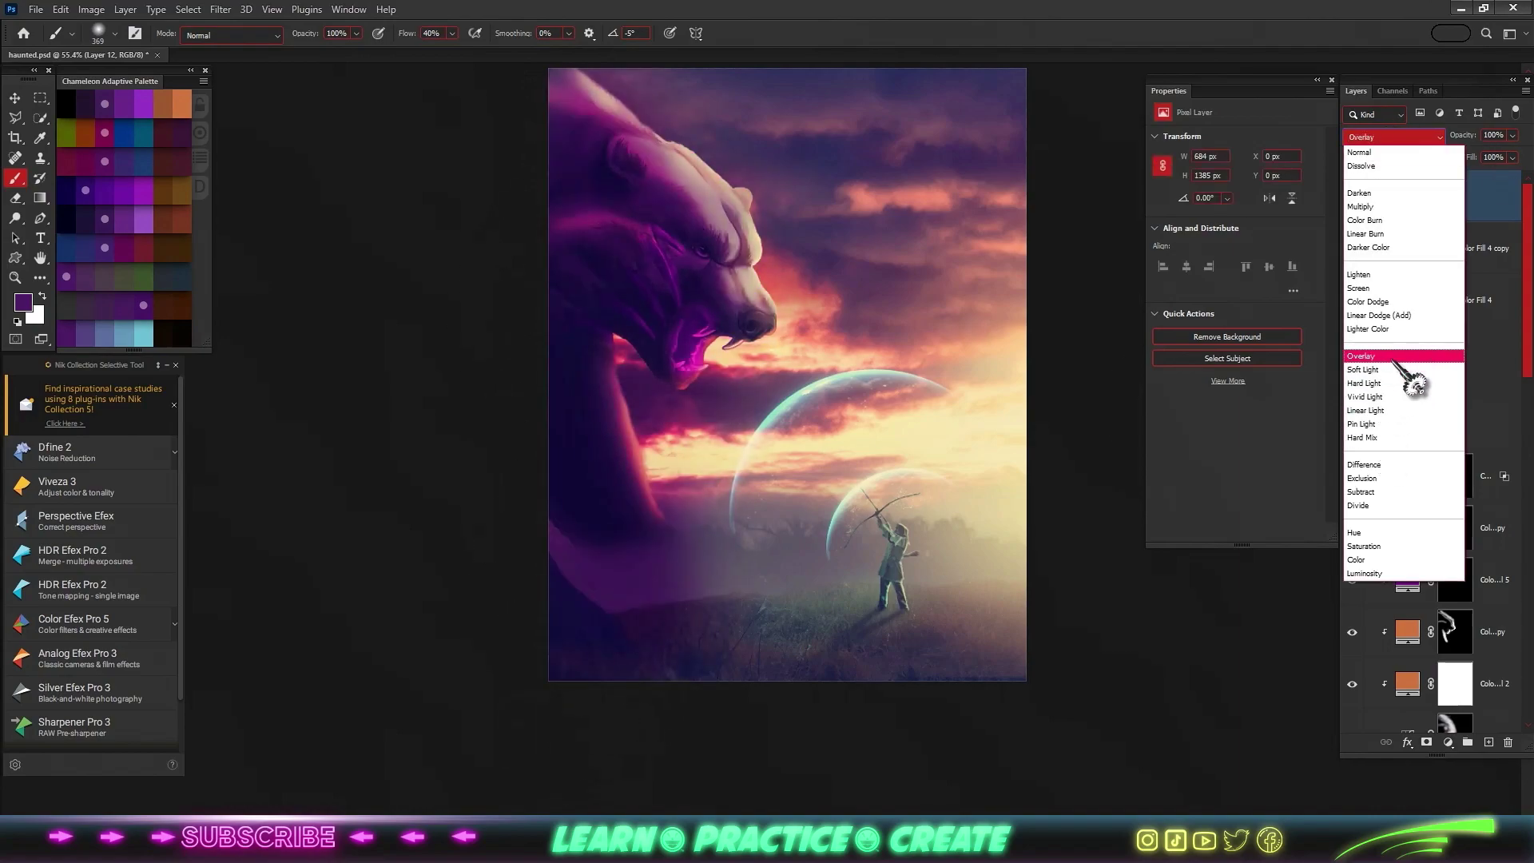
pyautogui.click(1374, 369)
pyautogui.write('60')
pyautogui.hotkey('shift', 'Down')
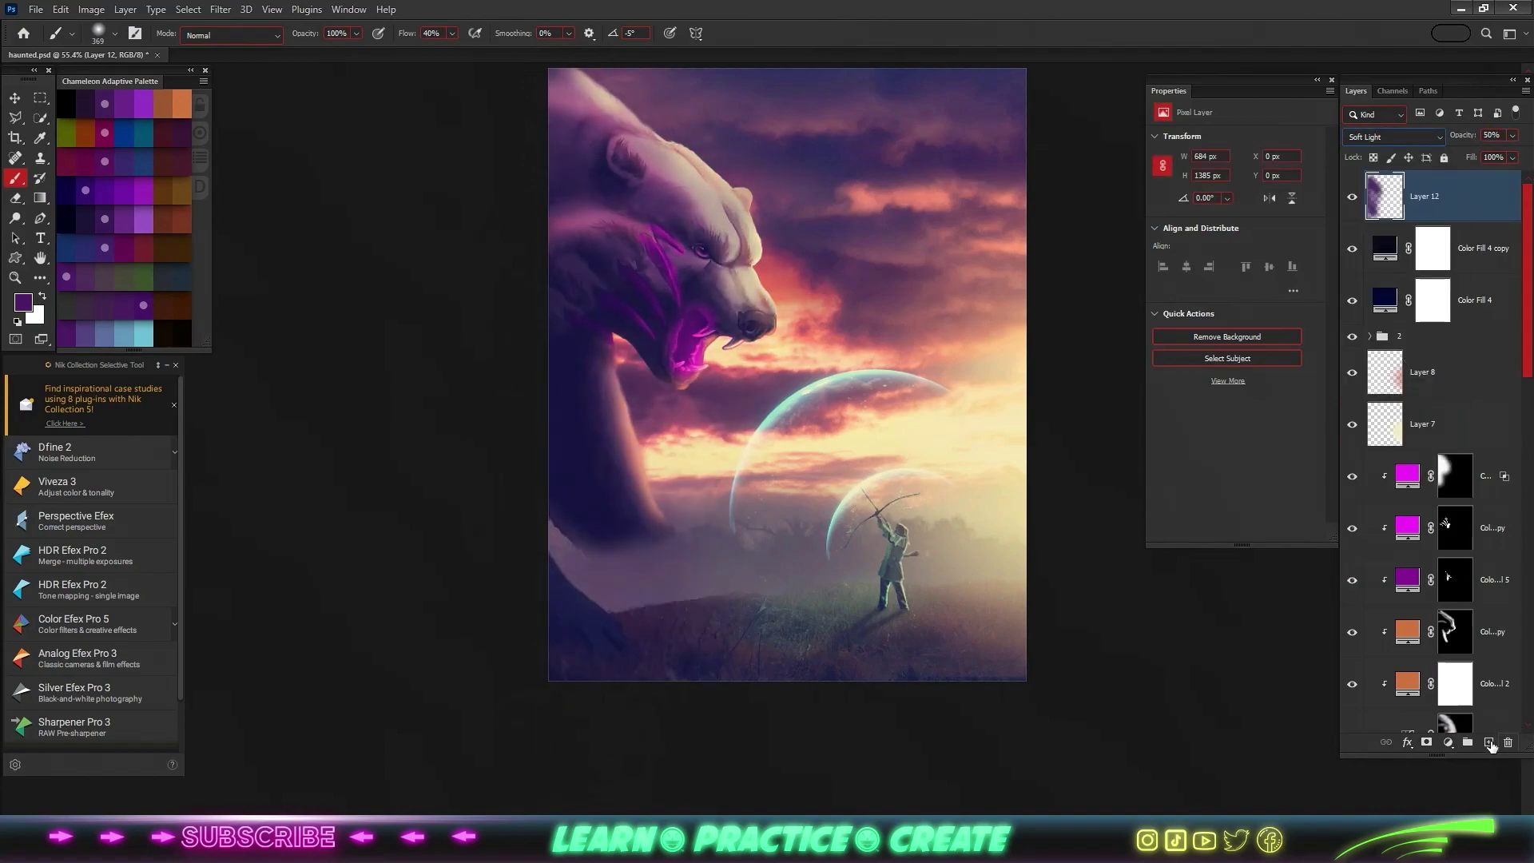
# - Add a pale yellow Soft Light stroke across the lower scene at 8% opacity
pyautogui.click(1491, 747)
pyautogui.keyDown('alt'); pyautogui.click(976, 541); pyautogui.keyUp('alt')
pyautogui.moveTo(969, 674); pyautogui.dragTo(639, 655)
pyautogui.click(1394, 136)
pyautogui.click(1390, 370)
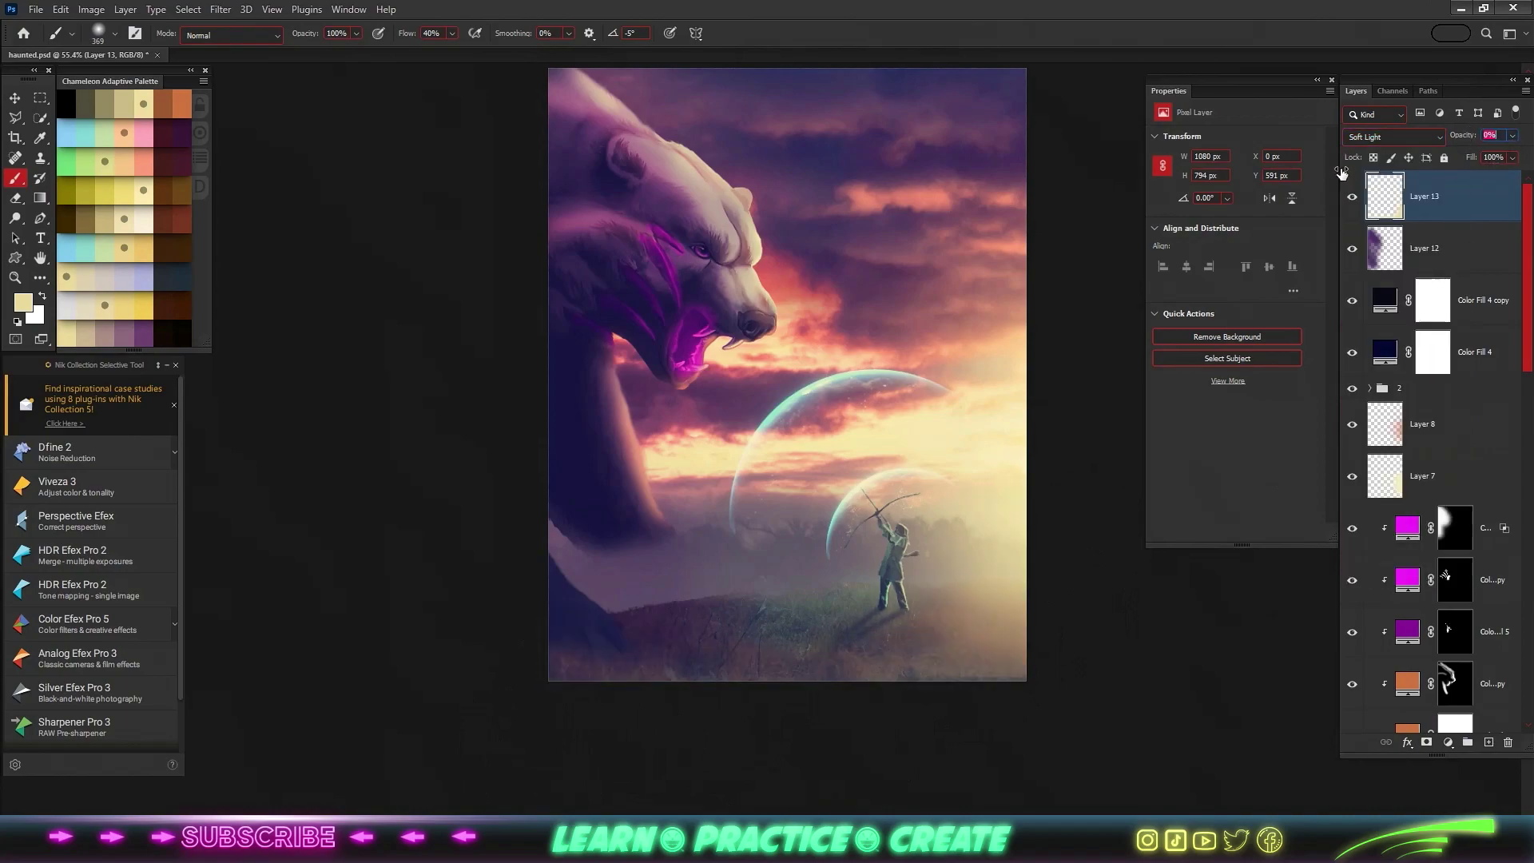
pyautogui.moveTo(1341, 172); pyautogui.dragTo(1345, 176)
# - Darken the scene with a Brightness/Contrast adjustment at -71, faded by a gradient mask
pyautogui.click(1453, 744)
pyautogui.click(1407, 495)
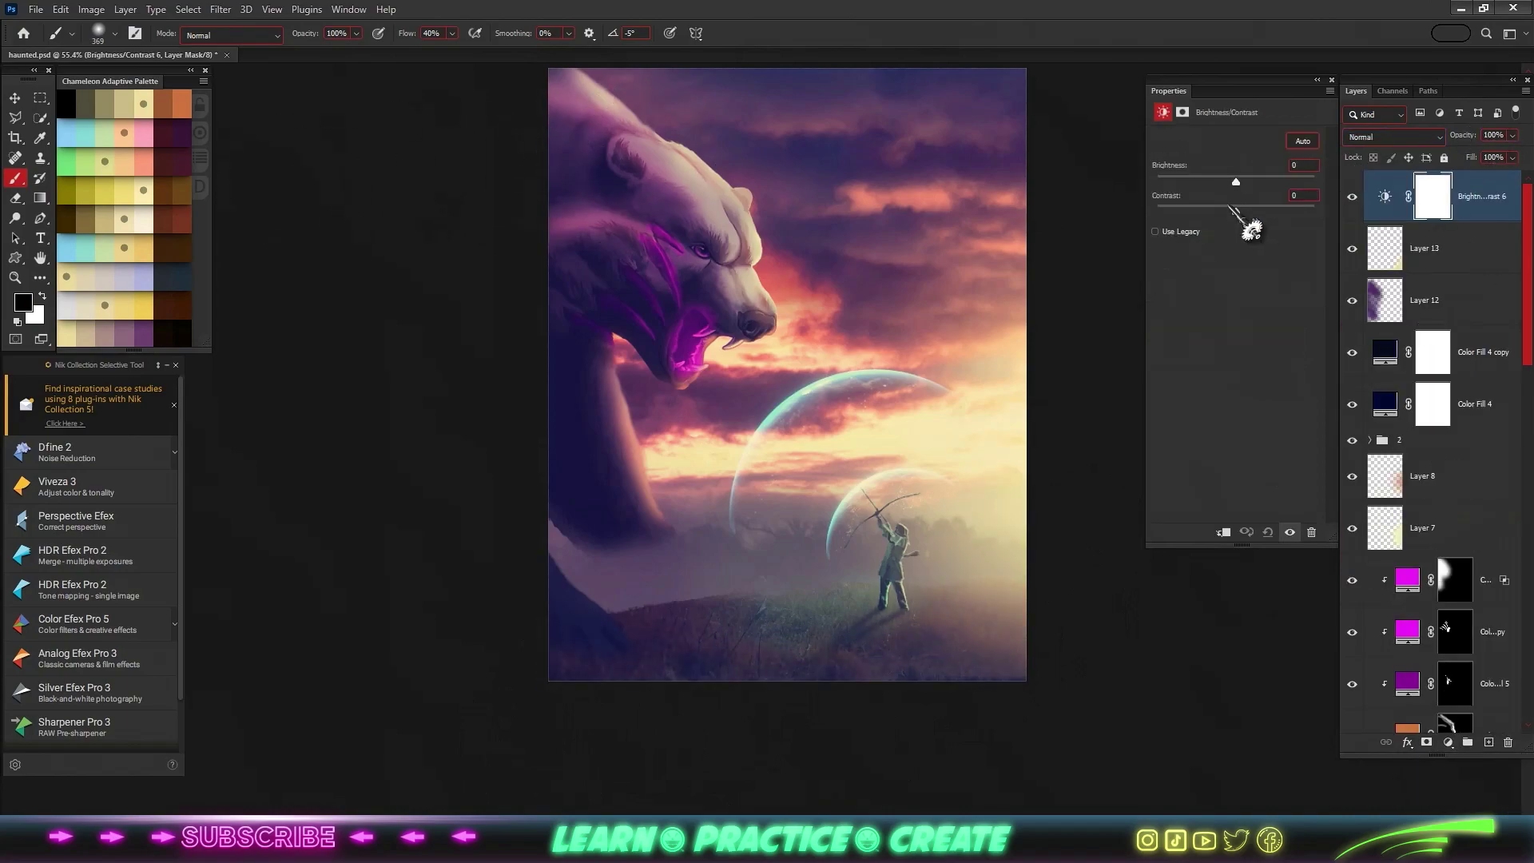
pyautogui.click(1448, 743)
pyautogui.click(1451, 524)
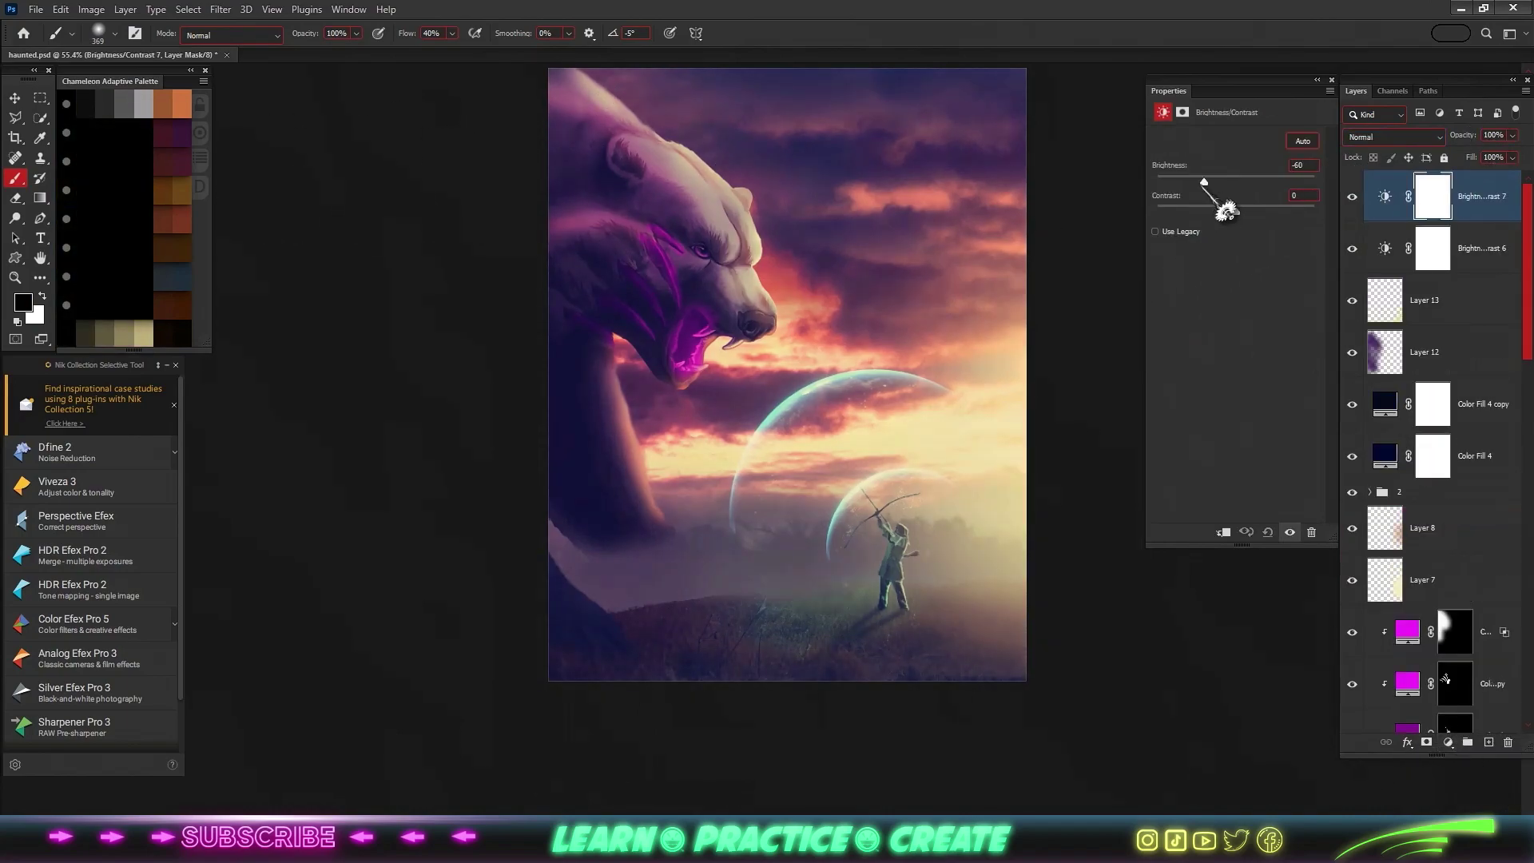
pyautogui.moveTo(1236, 183); pyautogui.dragTo(1199, 182)
pyautogui.press('g')
pyautogui.scroll(-2, 641, 492)
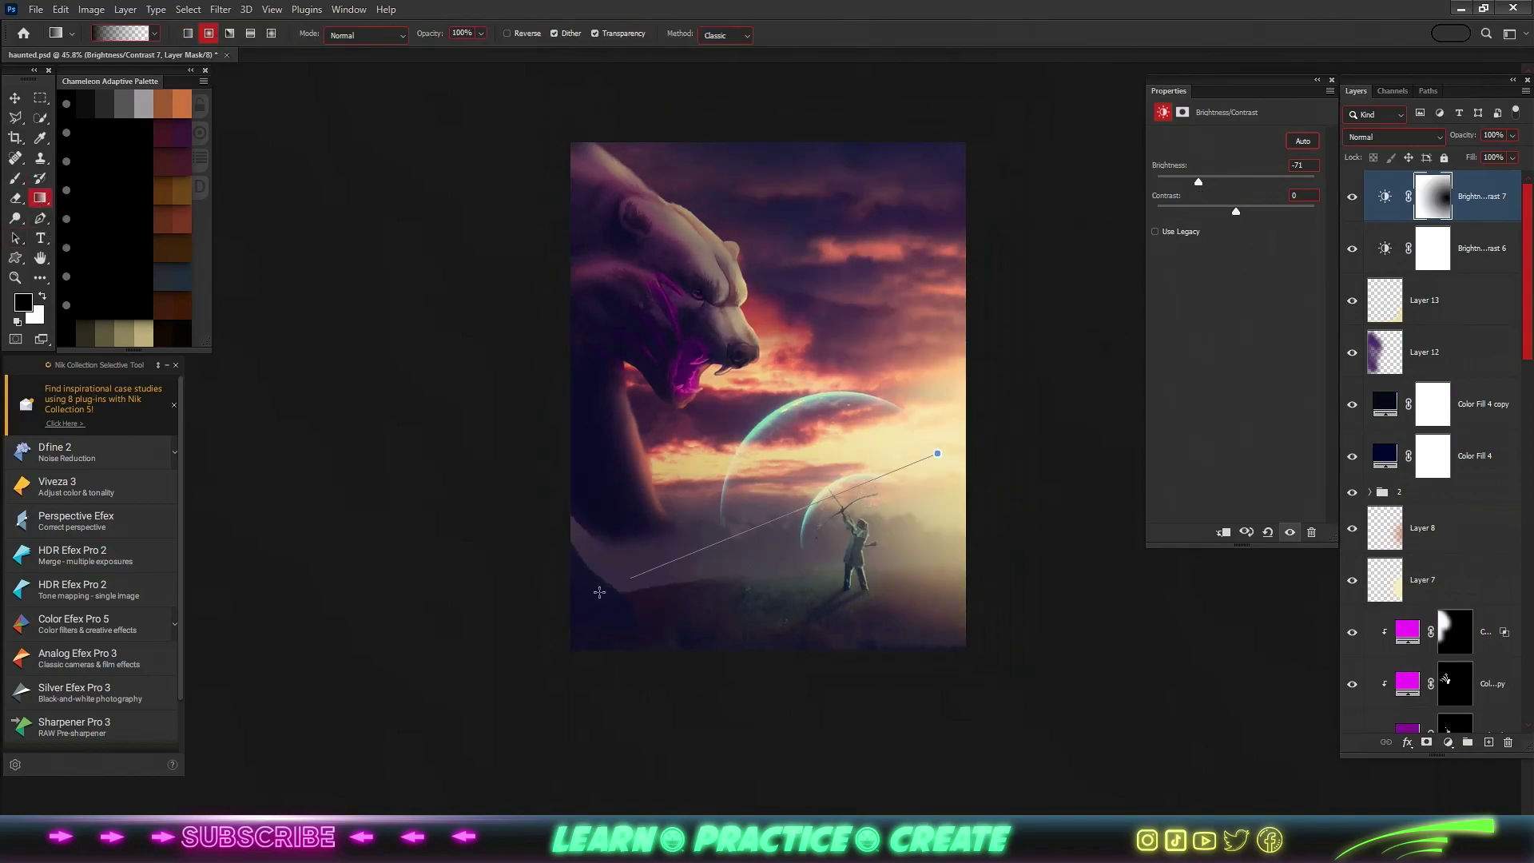
pyautogui.moveTo(930, 357); pyautogui.dragTo(747, 541)
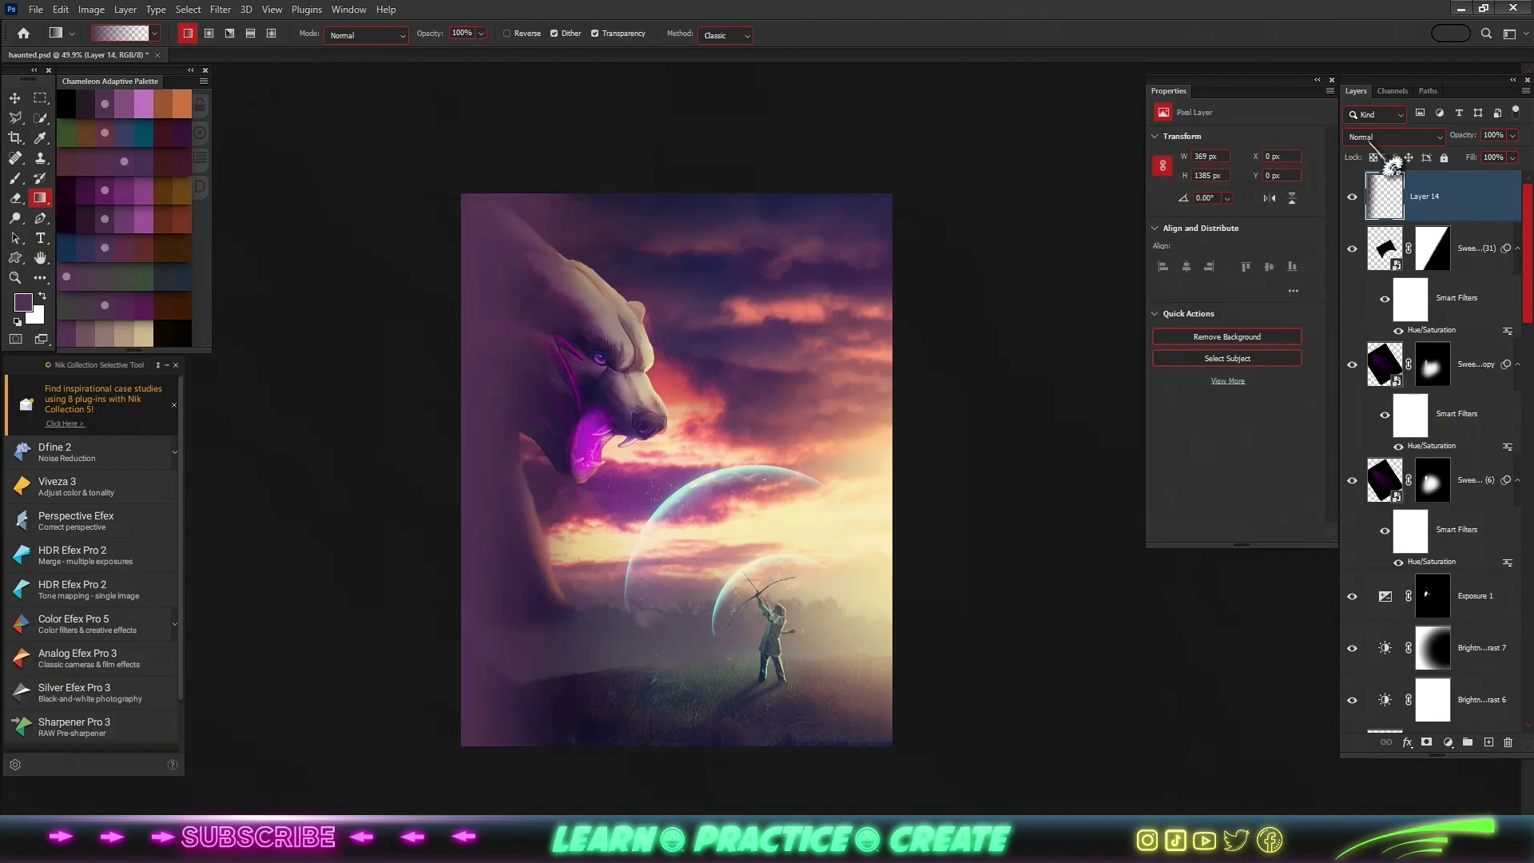
# - Set Layer 14 to Soft Light and shade the bottom edge with a purple gradient
pyautogui.click(1395, 137)
pyautogui.click(1384, 370)
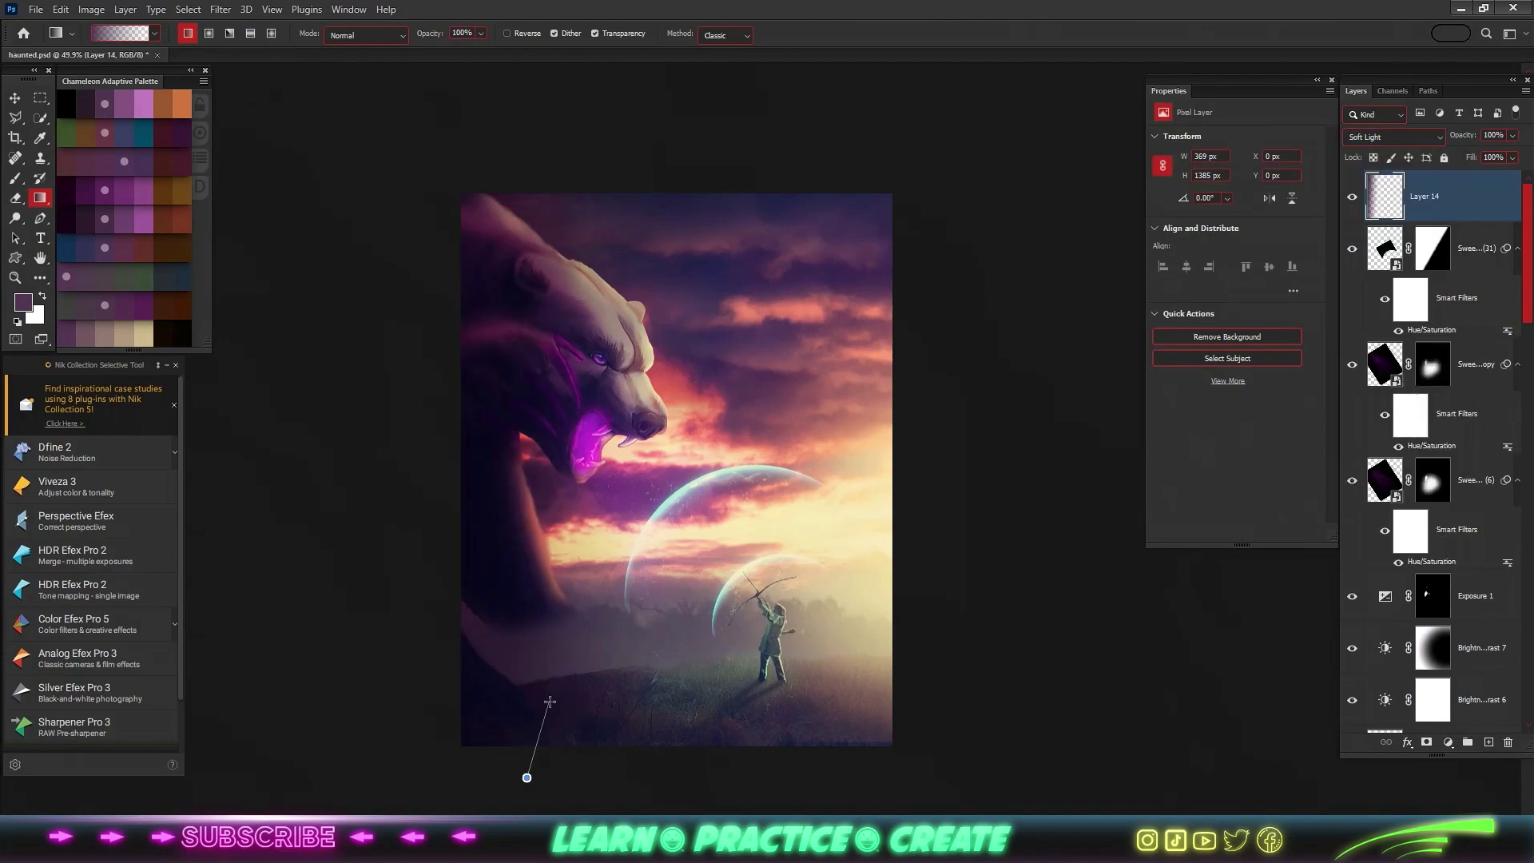
pyautogui.moveTo(629, 655); pyautogui.dragTo(639, 572)
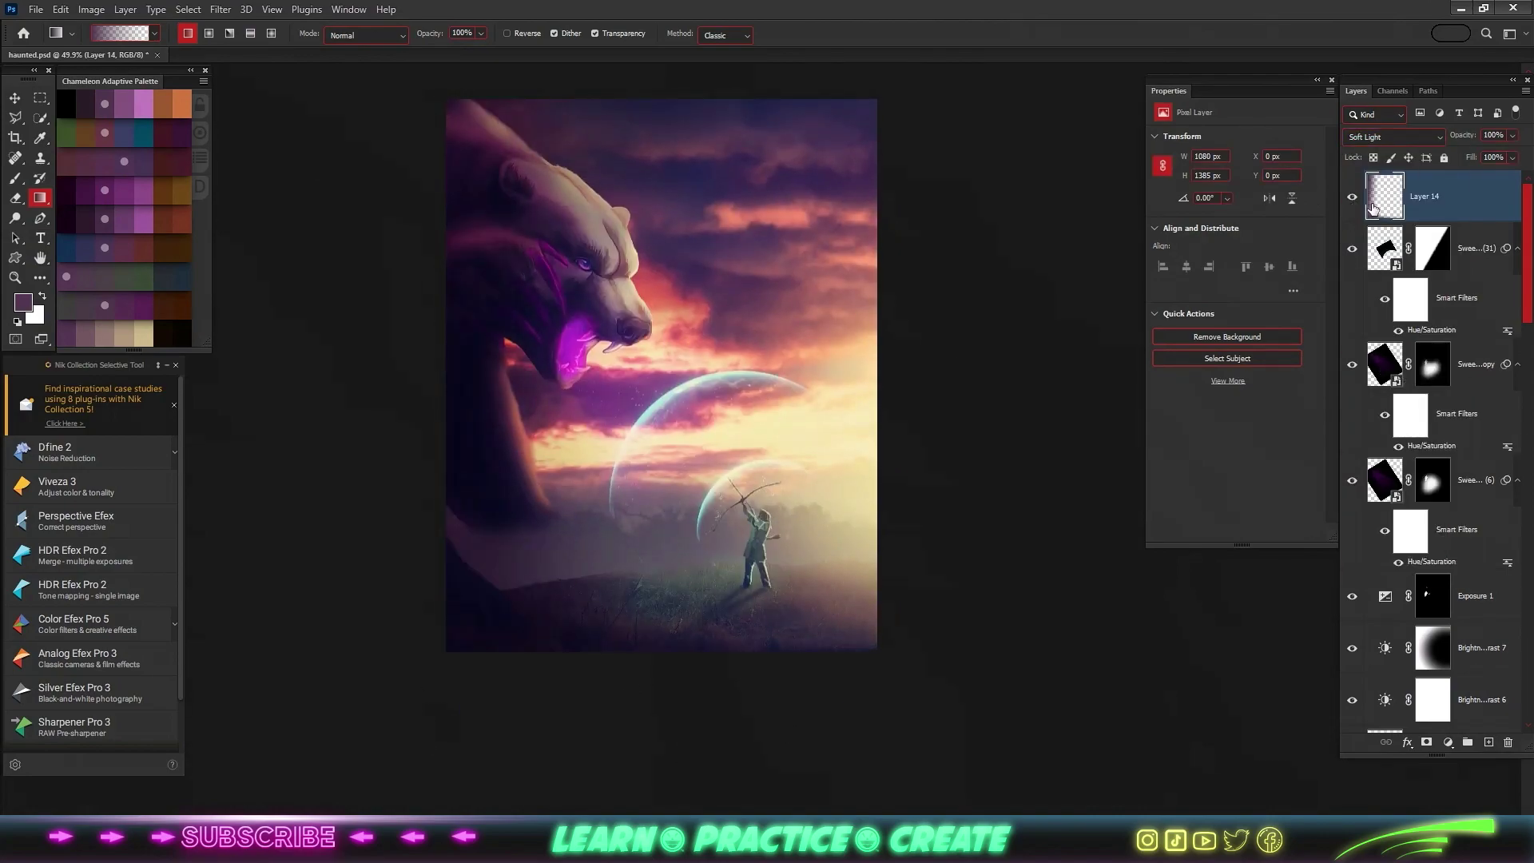
# - Stamp a merged copy of the composite into new Layer 15 via Apply Image, then launch Boris FX Optics
pyautogui.click(1489, 743)
pyautogui.click(91, 8)
pyautogui.click(136, 196)
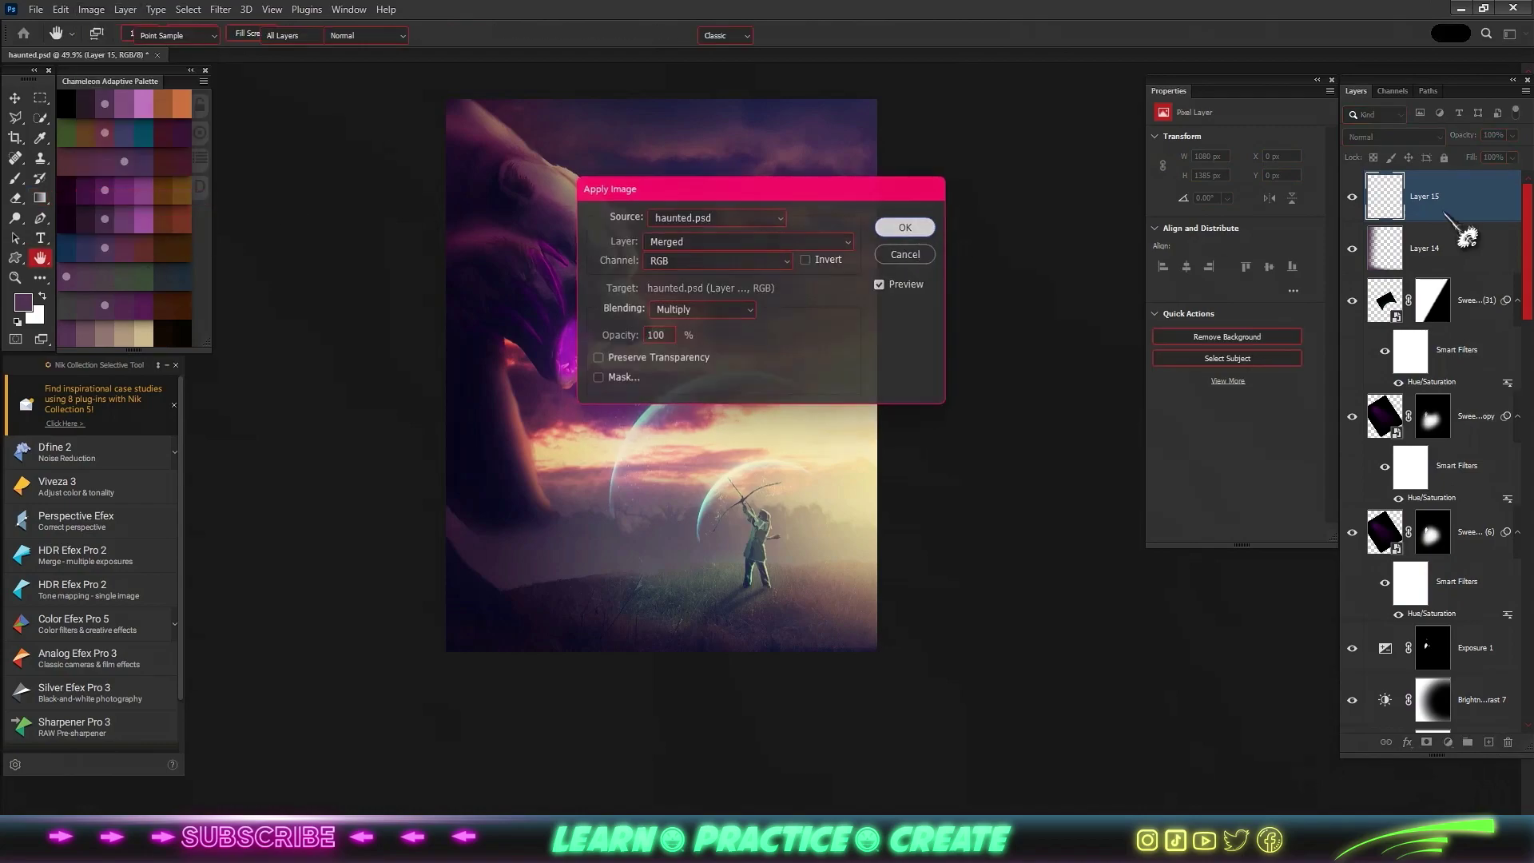
pyautogui.press('Return')
pyautogui.click(220, 9)
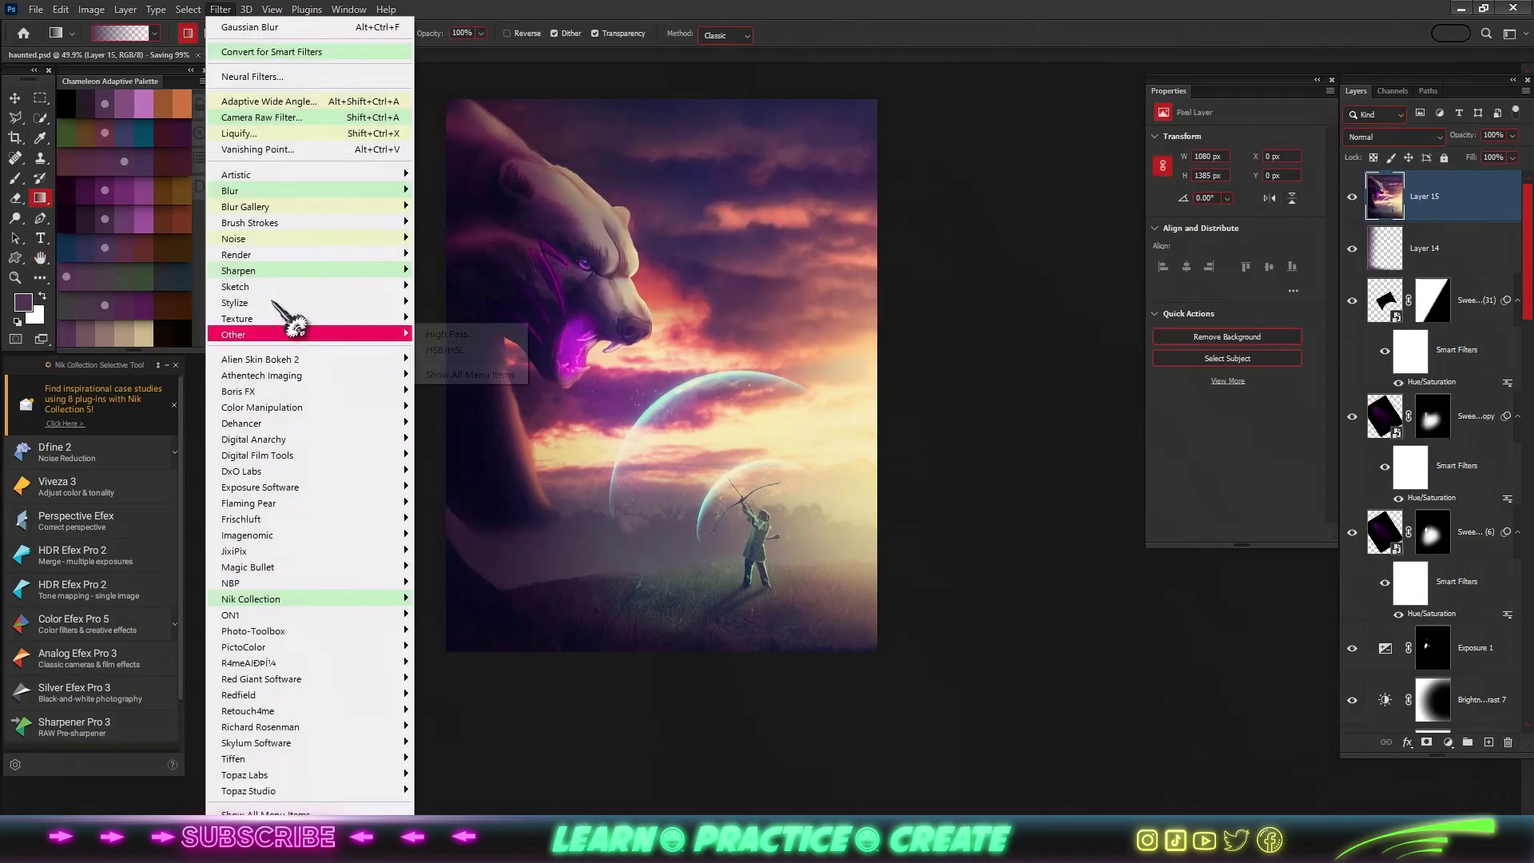
pyautogui.click(447, 375)
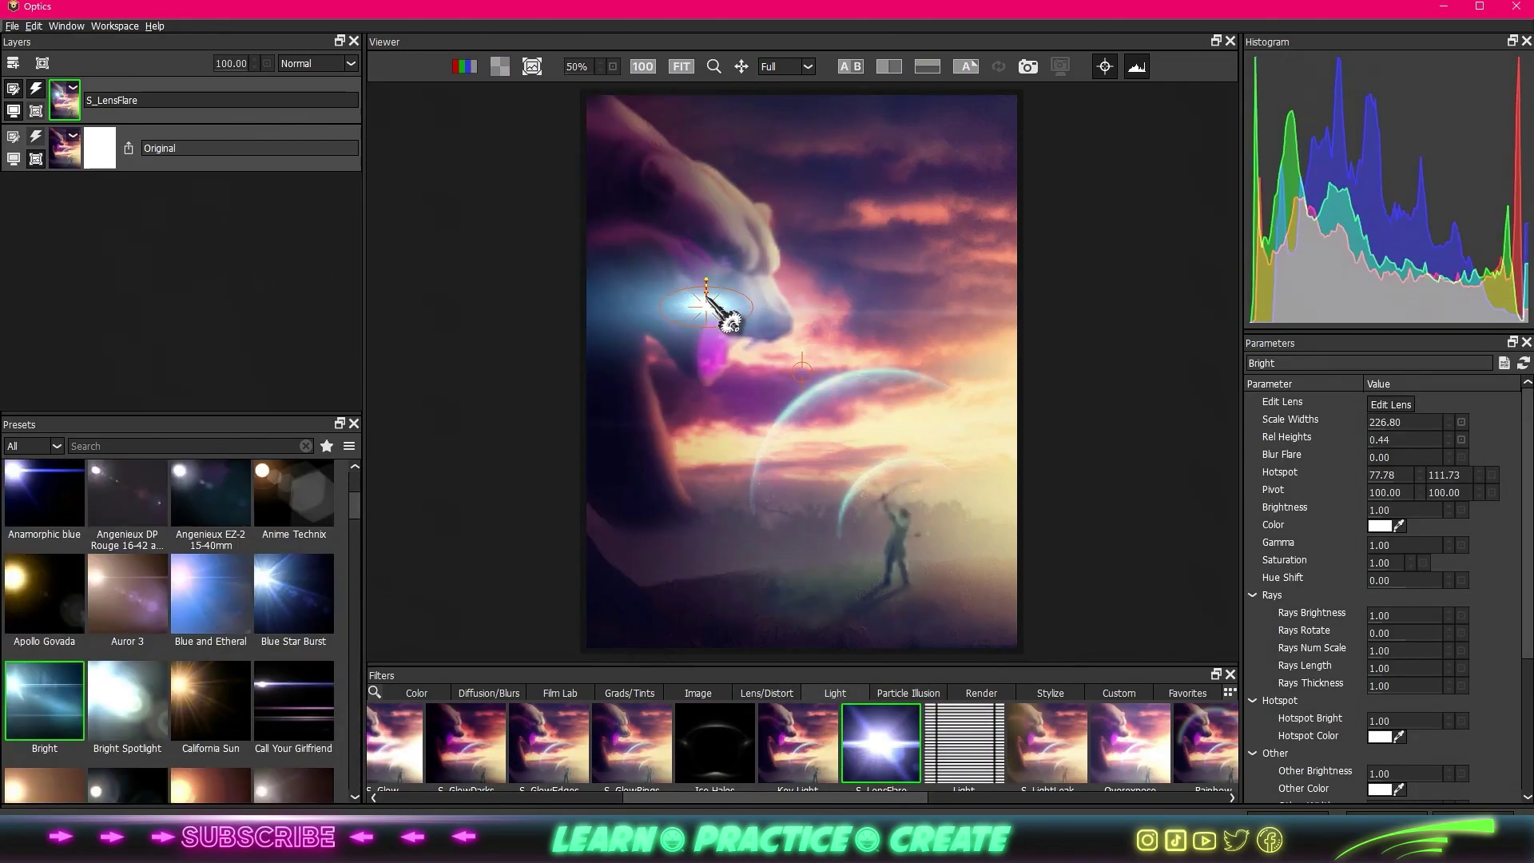
# - Show the Center and Edge Triggers settings and place the flare pivot in the sky beside the bear
pyautogui.scroll(-2, 1498, 519)
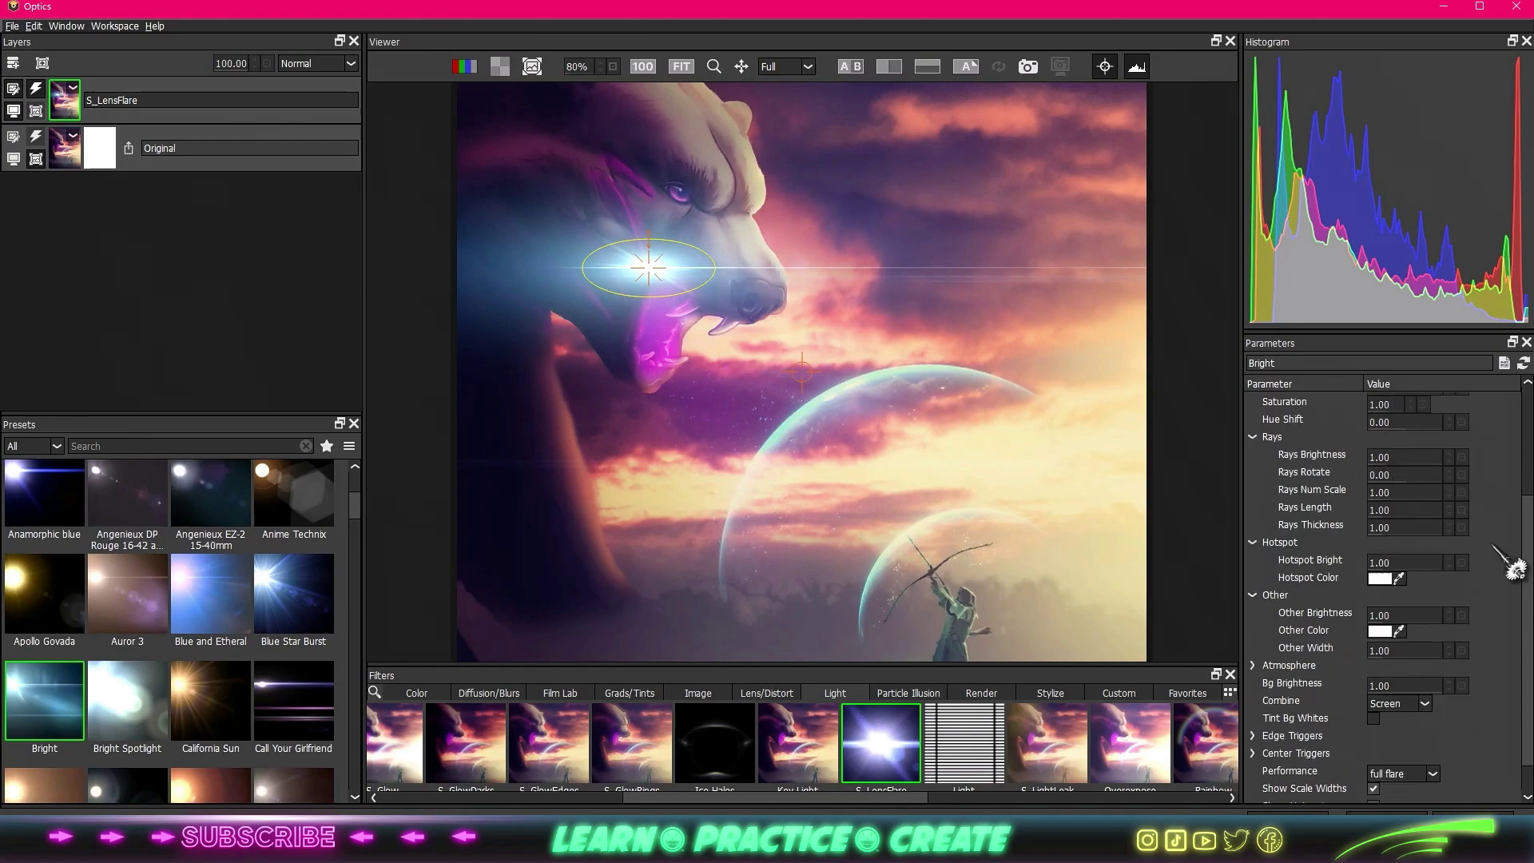
pyautogui.scroll(-2, 1493, 549)
pyautogui.click(1253, 718)
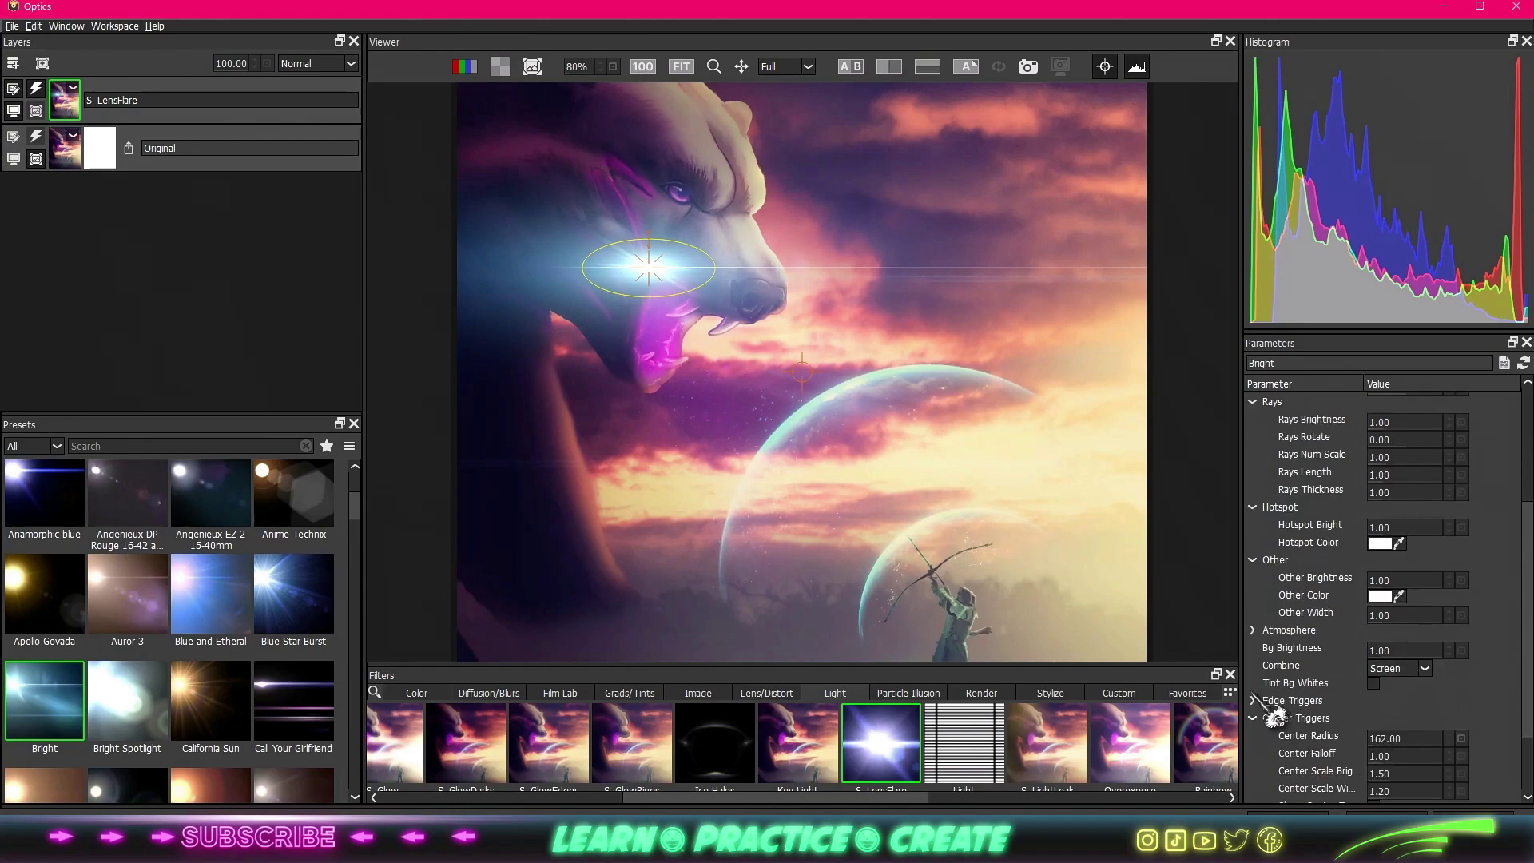
pyautogui.click(1253, 700)
pyautogui.click(871, 300)
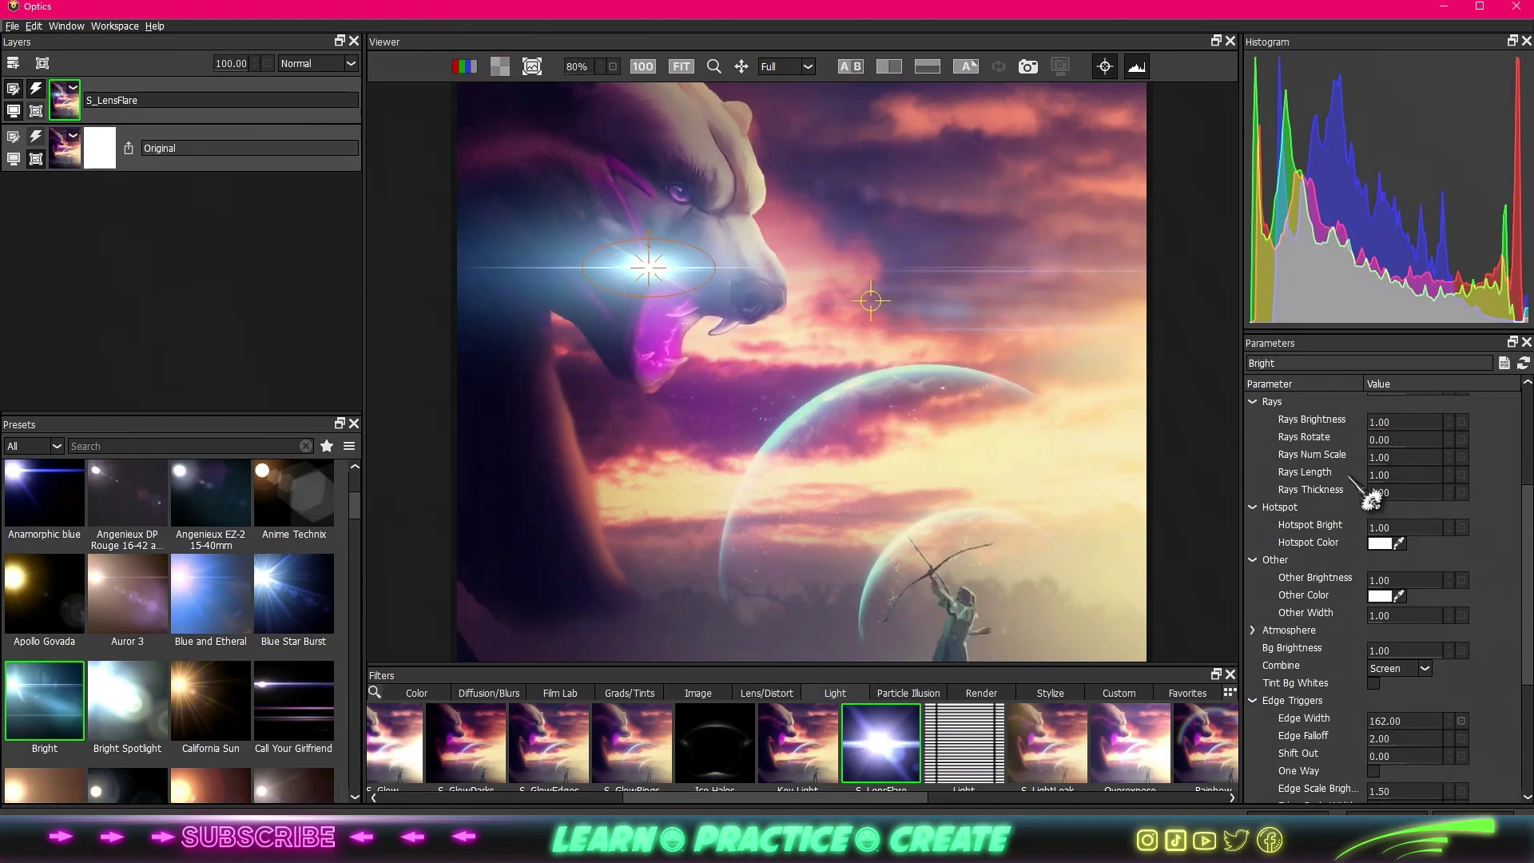
# - Move the flare onto the top of the large bubble, stretch it wide and flat, and rotate its rays past 86
pyautogui.scroll(2, 1522, 569)
pyautogui.moveTo(1401, 630); pyautogui.dragTo(1370, 628)
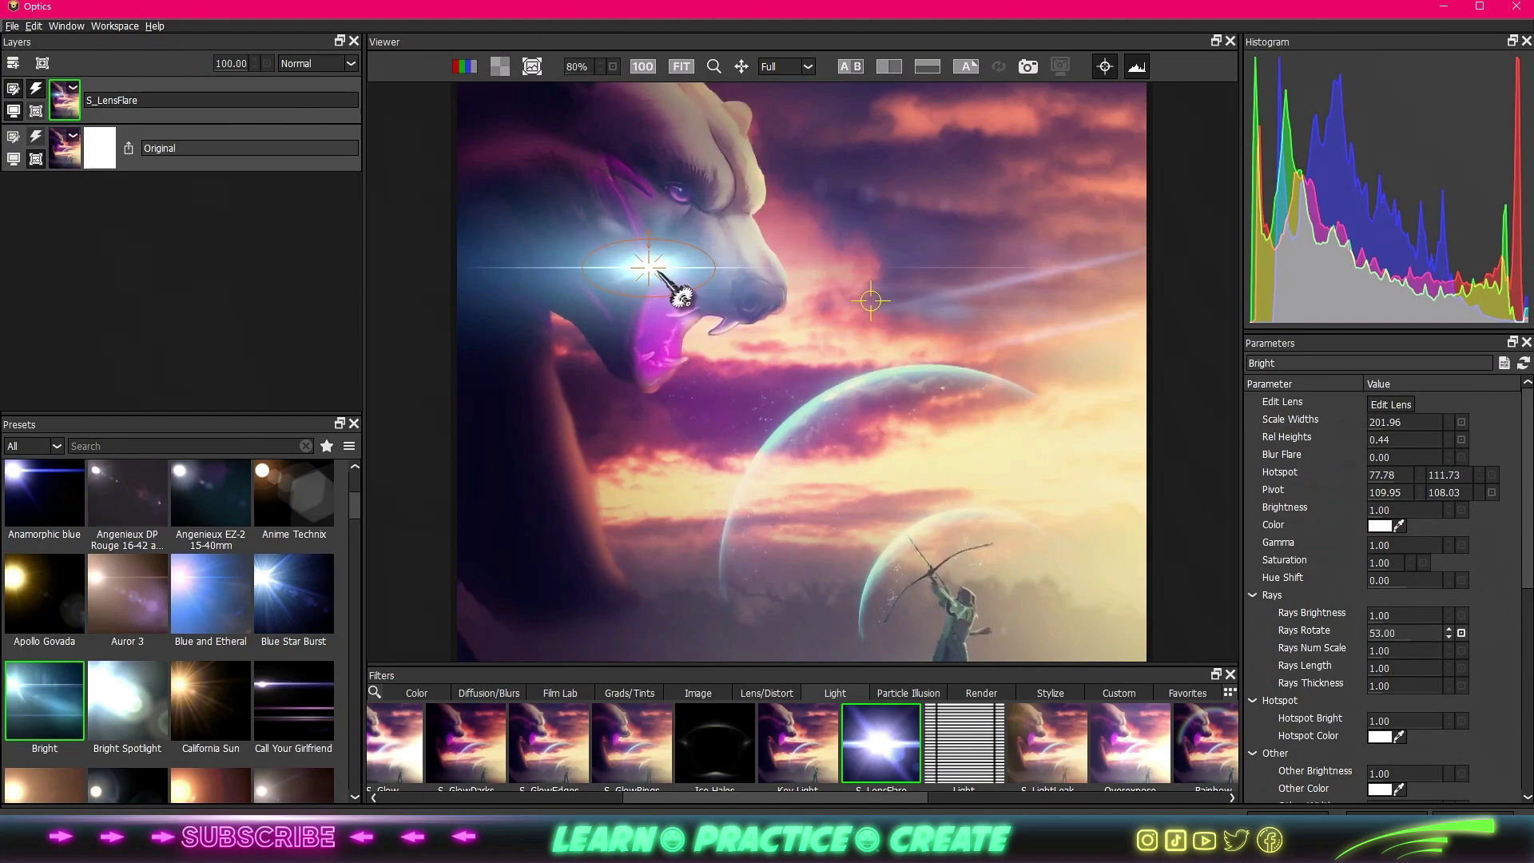
pyautogui.moveTo(648, 267); pyautogui.dragTo(824, 395)
pyautogui.moveTo(1427, 632); pyautogui.dragTo(1459, 631)
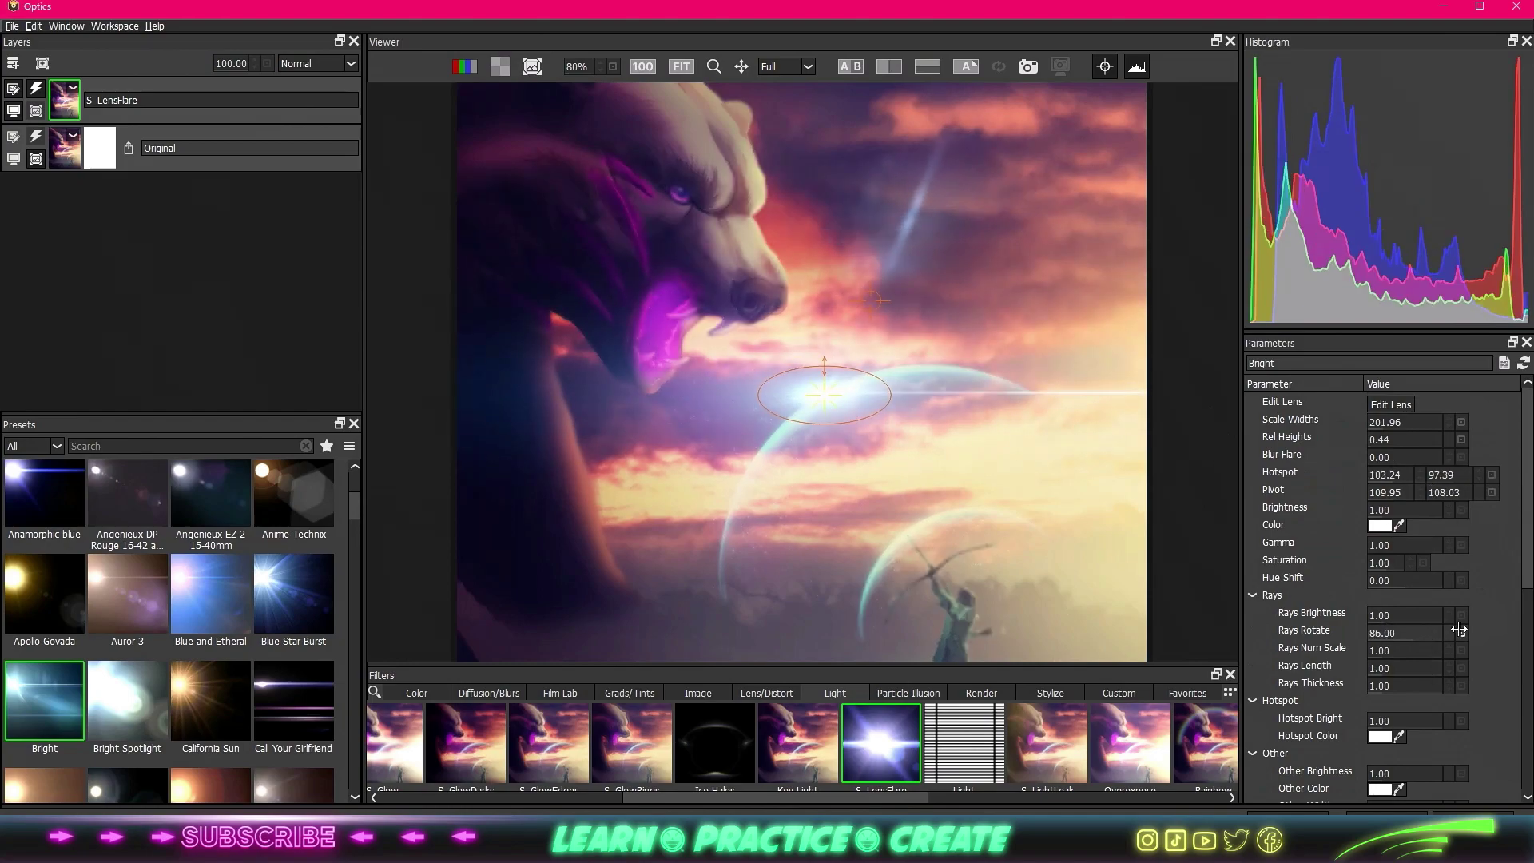
pyautogui.moveTo(863, 415)
pyautogui.mouseDown()
pyautogui.moveTo(839, 404)
pyautogui.moveTo(952, 414)
pyautogui.mouseUp()
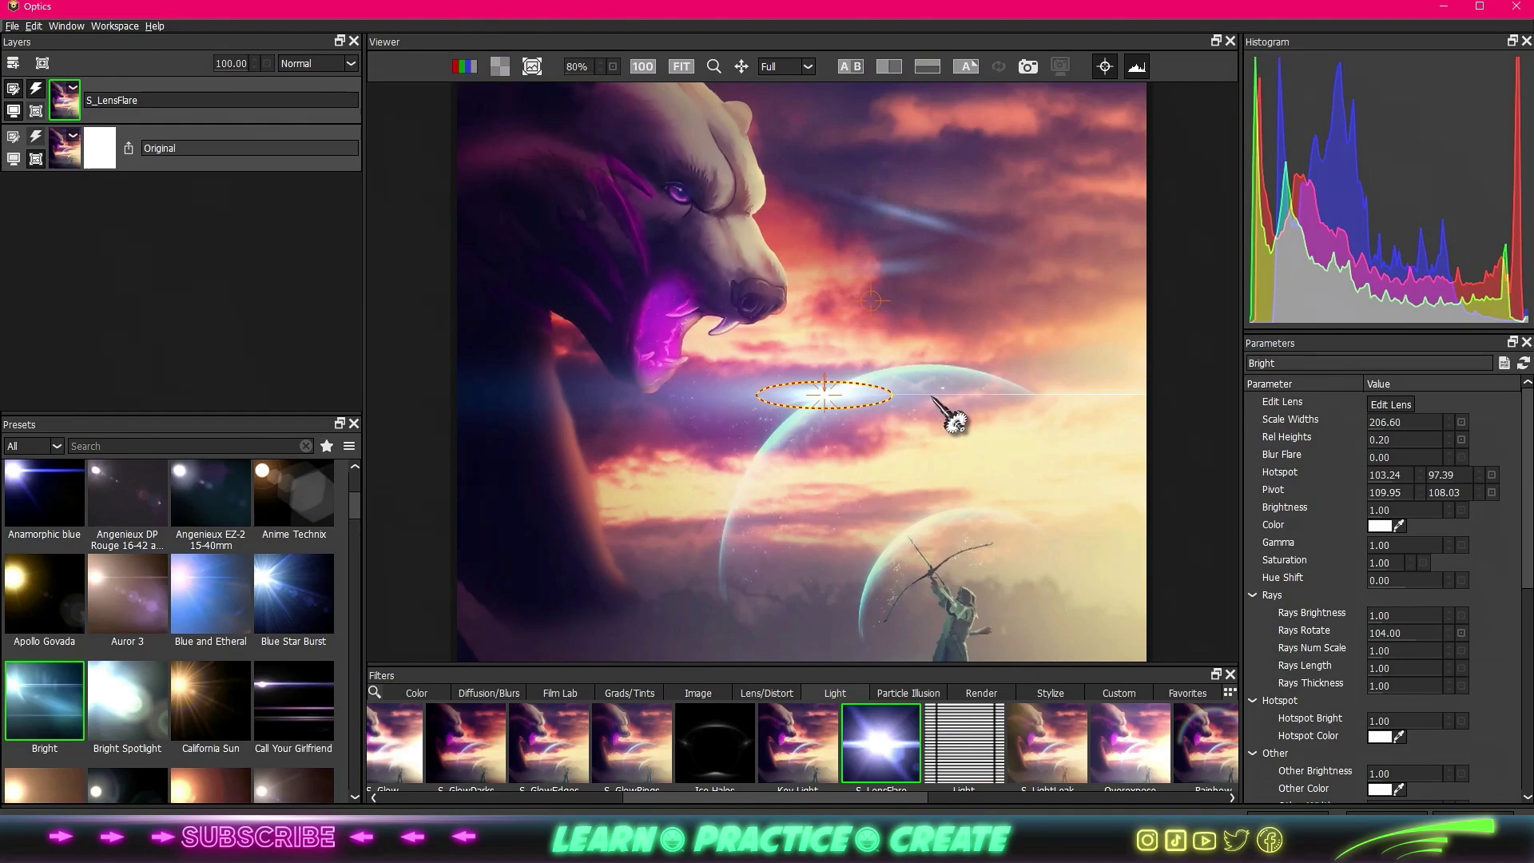
pyautogui.moveTo(1395, 632); pyautogui.dragTo(1494, 631)
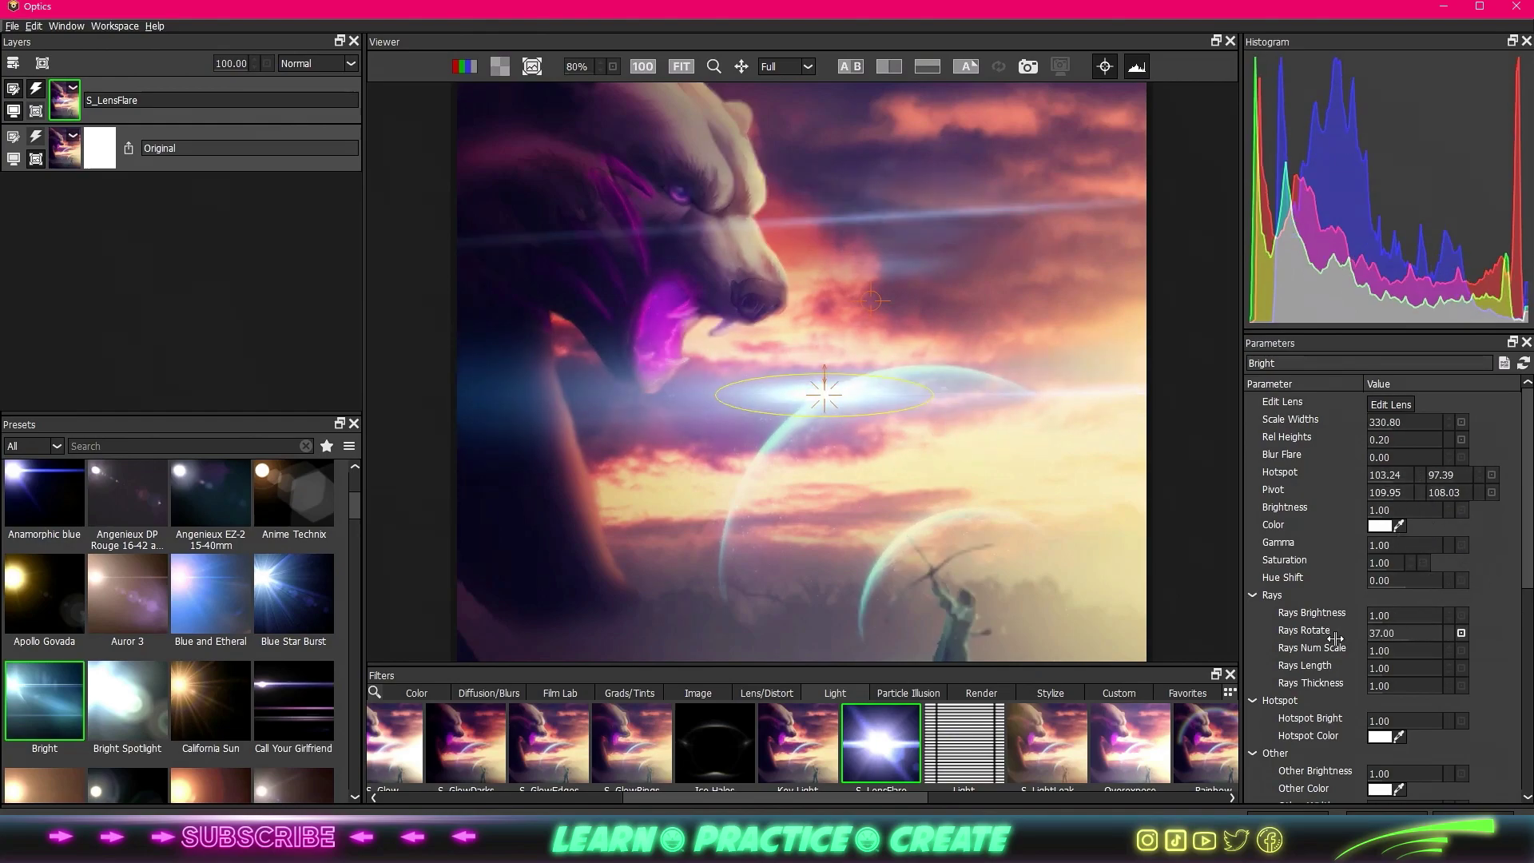